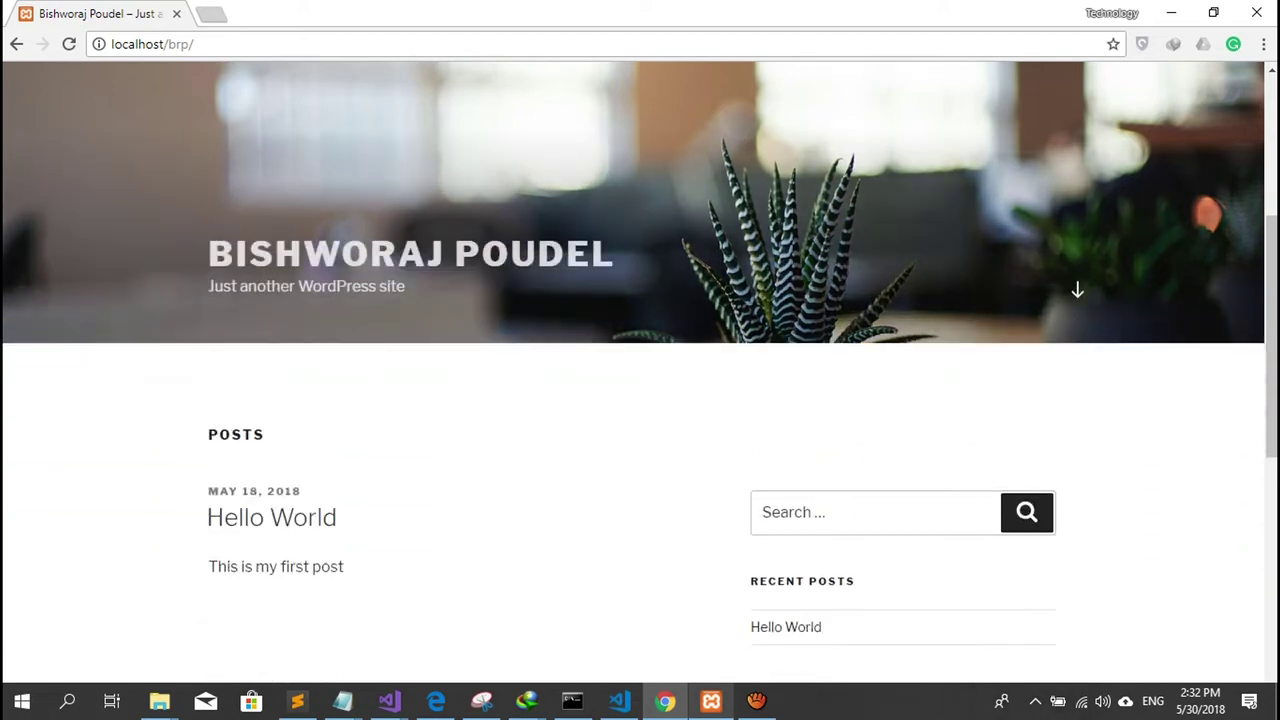
Step: Open the Hello World post from the site's home page and look through its comment and reply form
double_click(235, 434)
scroll(235, 434, down, 2)
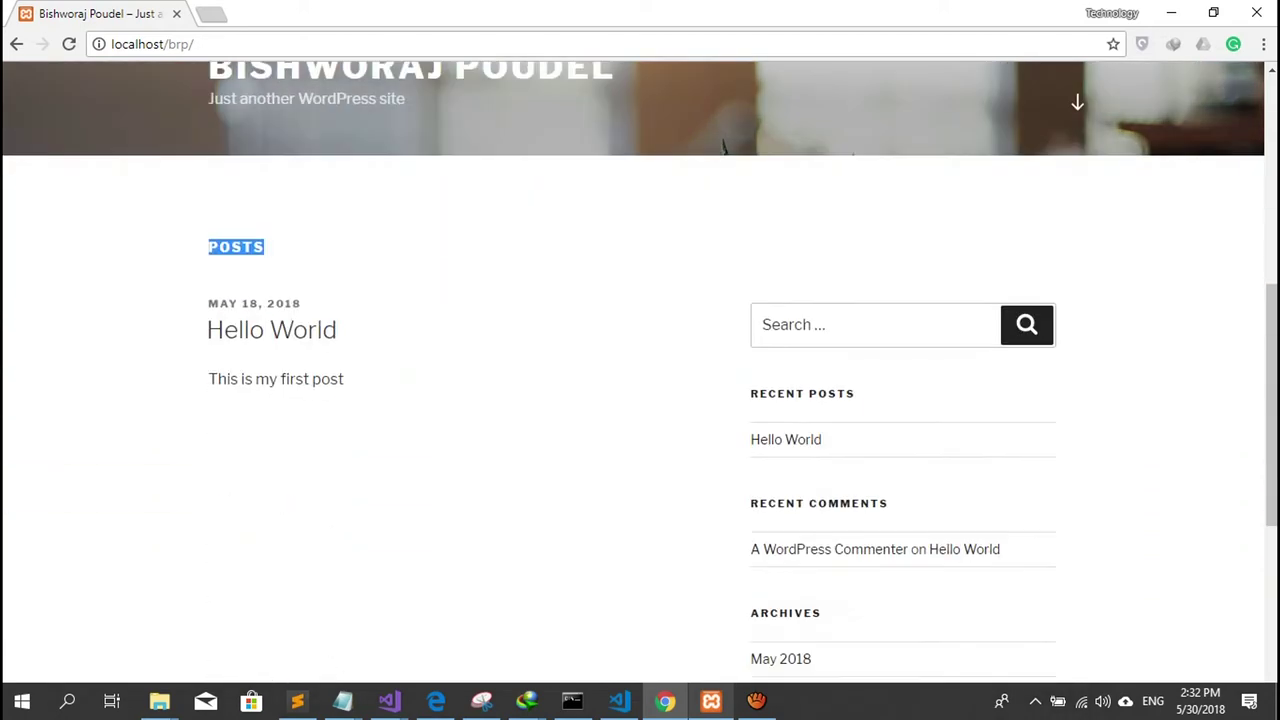
drag(216, 379, 312, 379)
click(344, 379)
click(283, 330)
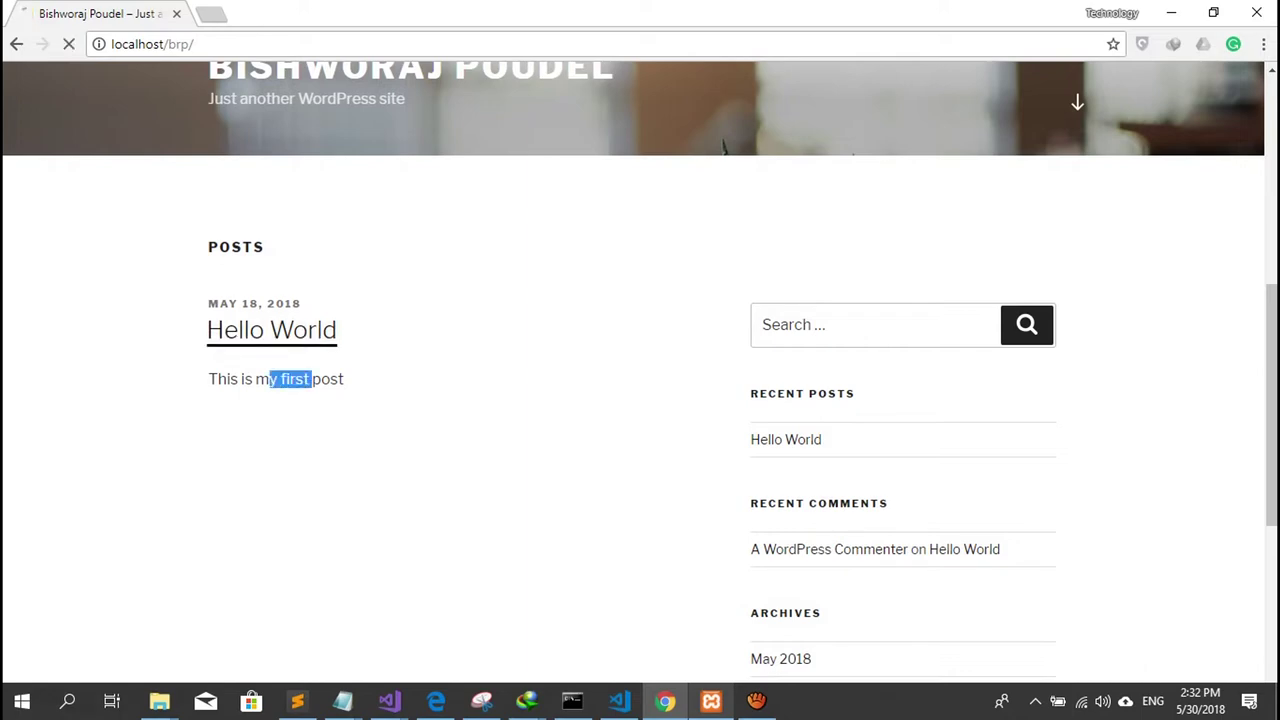
scroll(633, 372, down, 8)
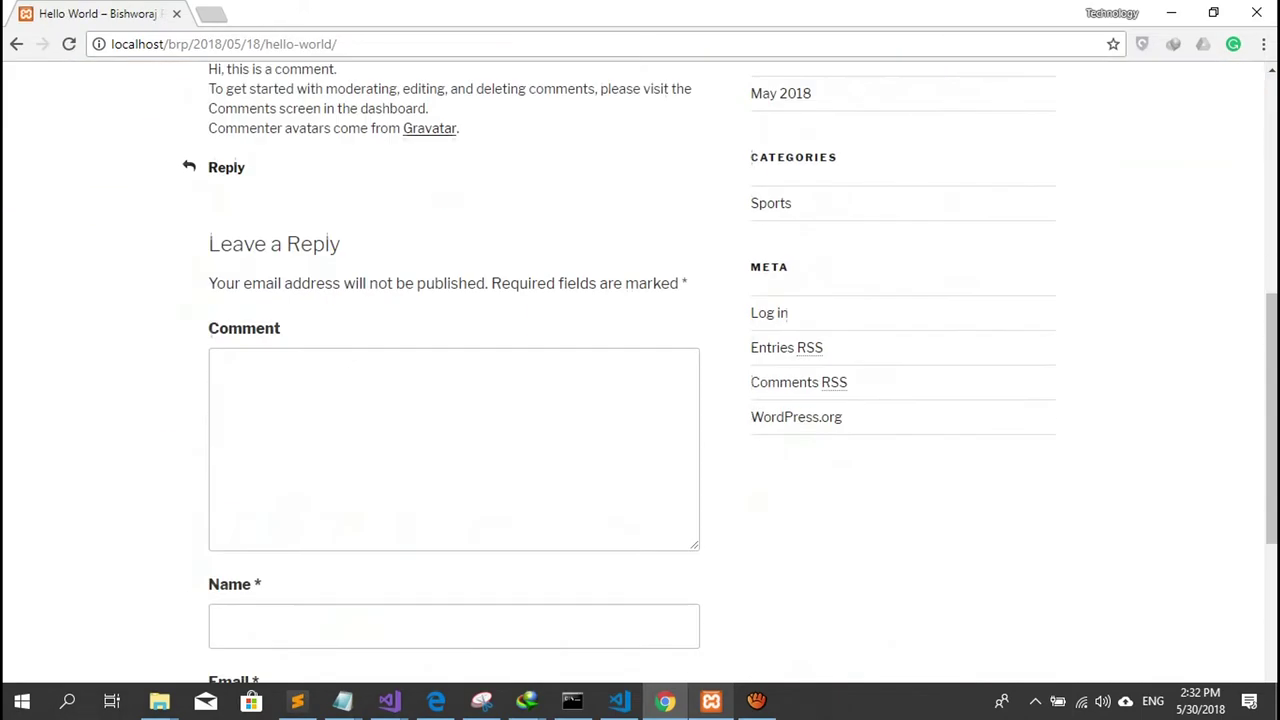
scroll(633, 372, up, 8)
scroll(633, 372, down, 4)
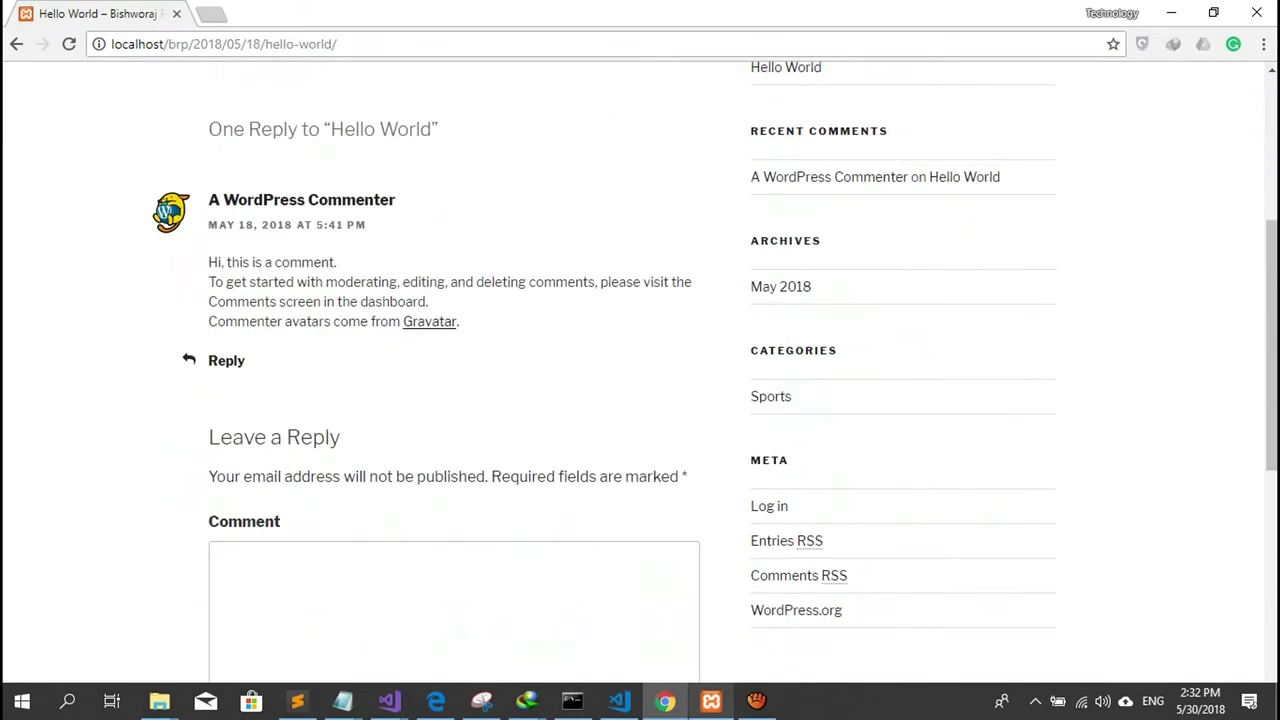
Step: Return to the site's home page and look over its post list, sidebar widgets and header
click(16, 44)
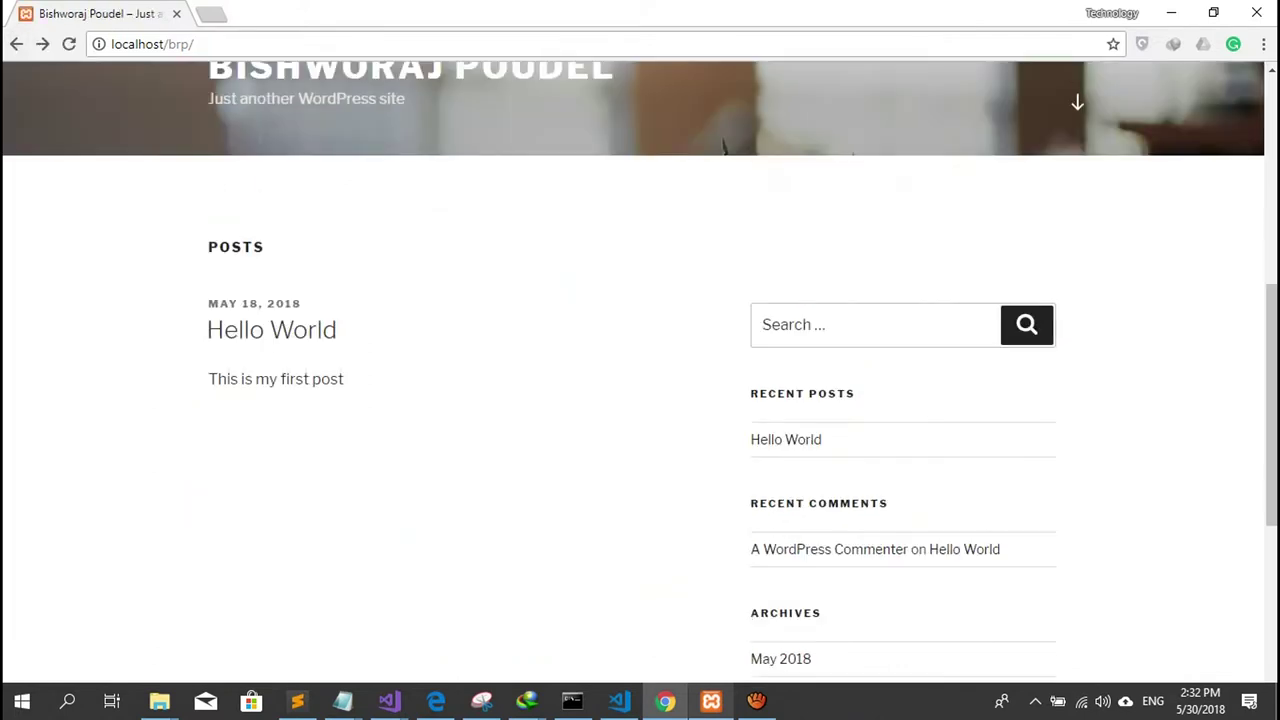
scroll(640, 367, down, 2)
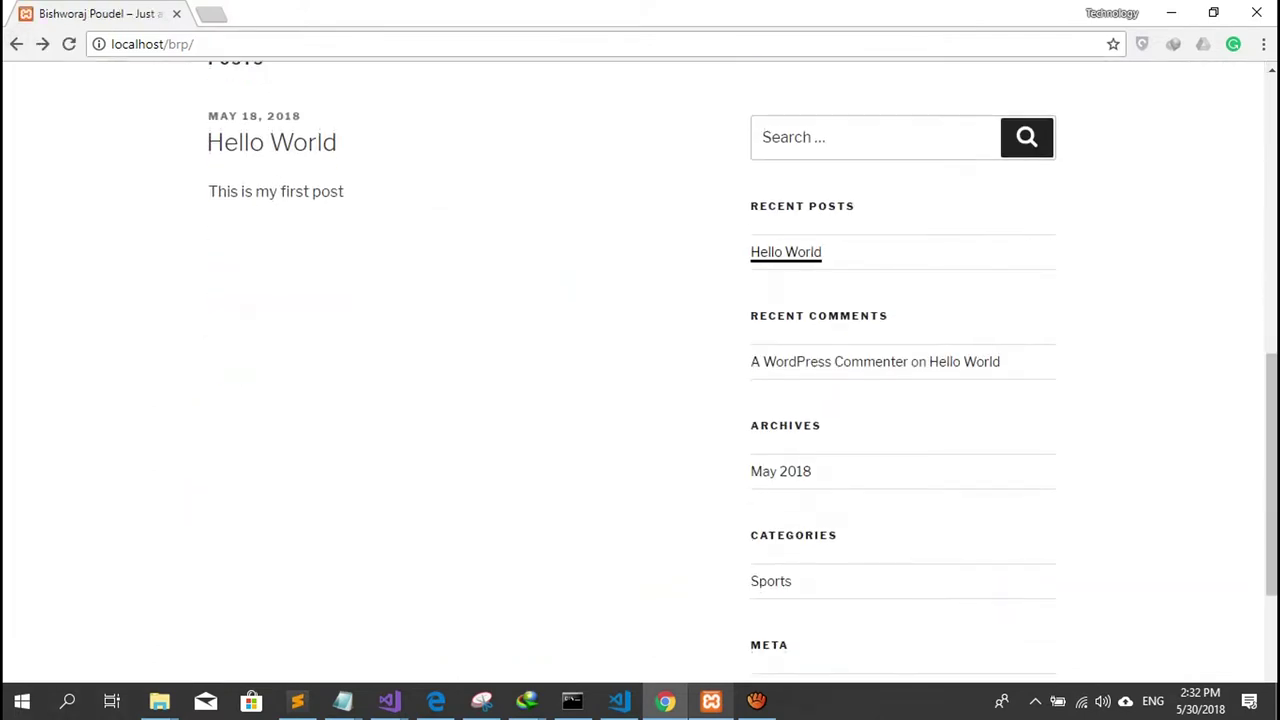
scroll(640, 372, down, 3)
scroll(640, 372, up, 15)
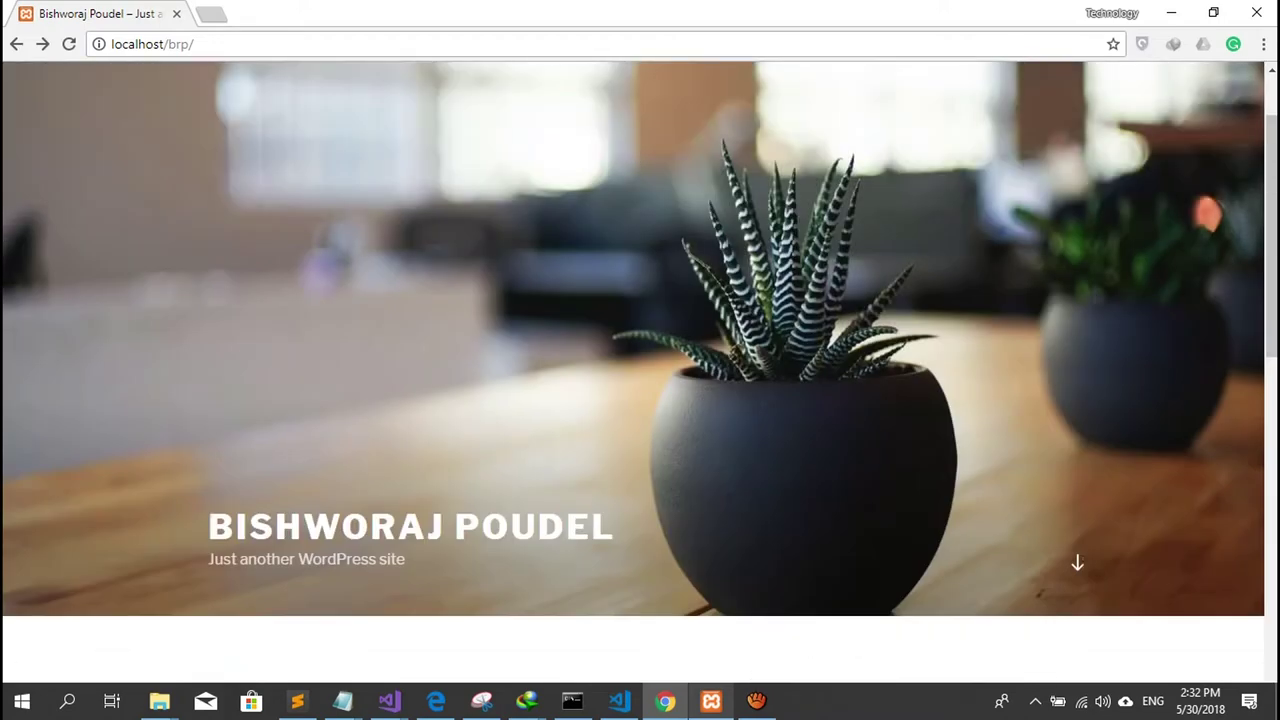
scroll(640, 372, up, 1)
Step: Go to localhost/brp/login and log in to the WordPress admin with the prefilled credentials
click(194, 44)
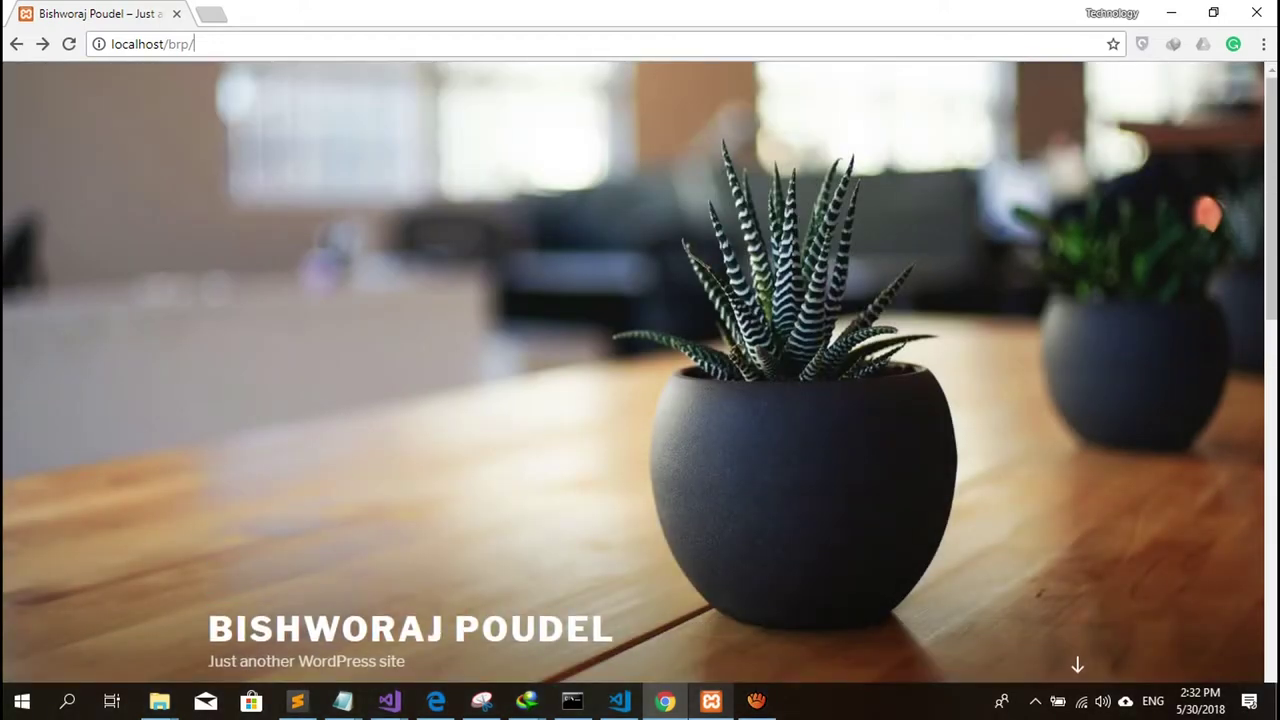
key(End)
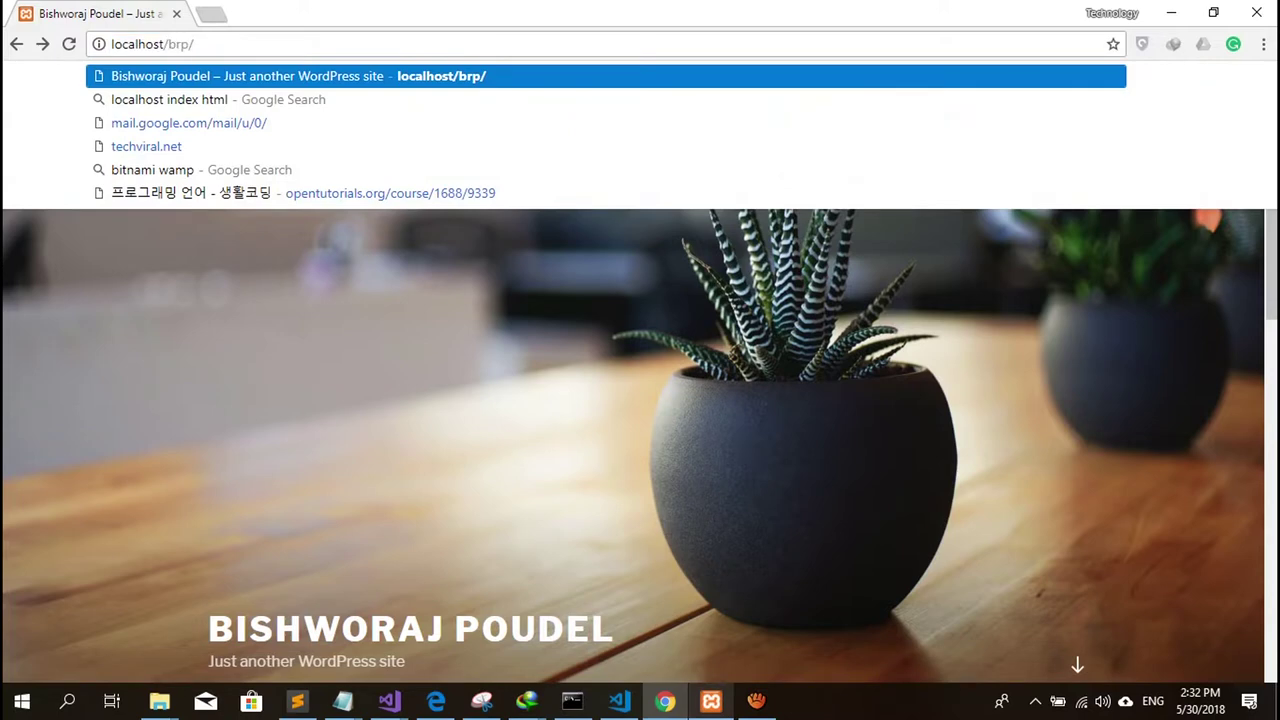
text(login)
key(Return)
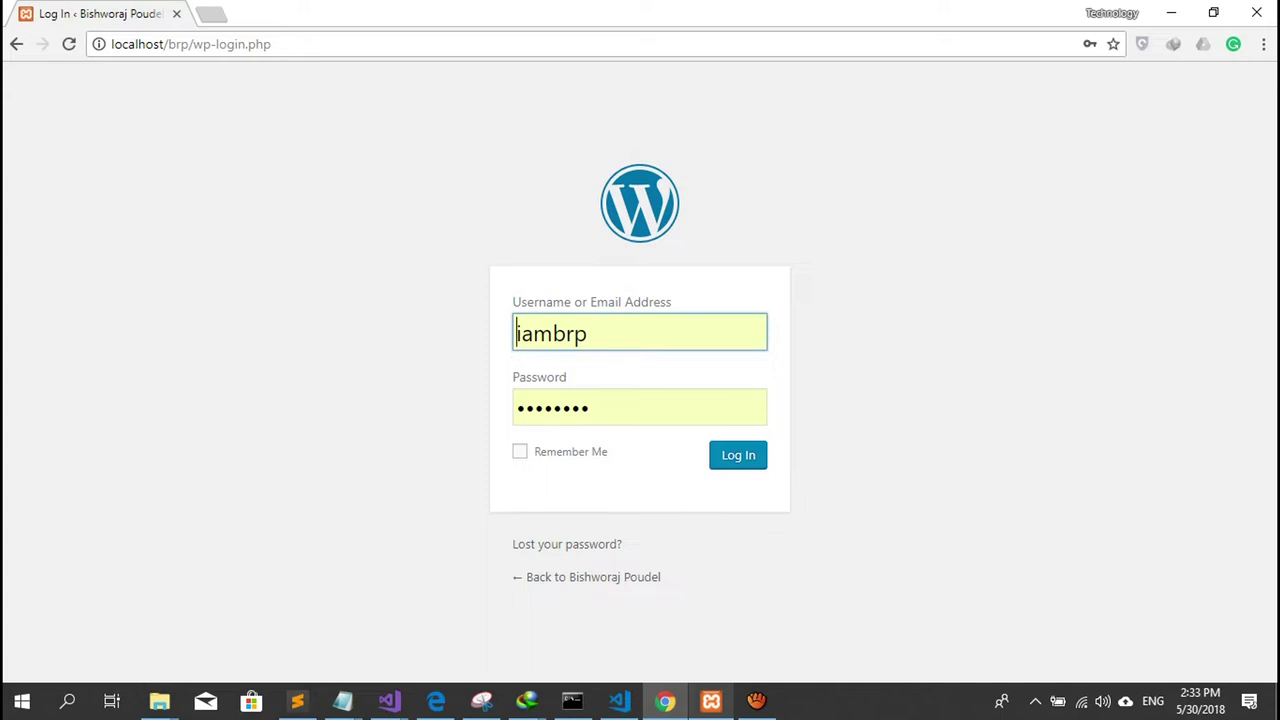
key(Return)
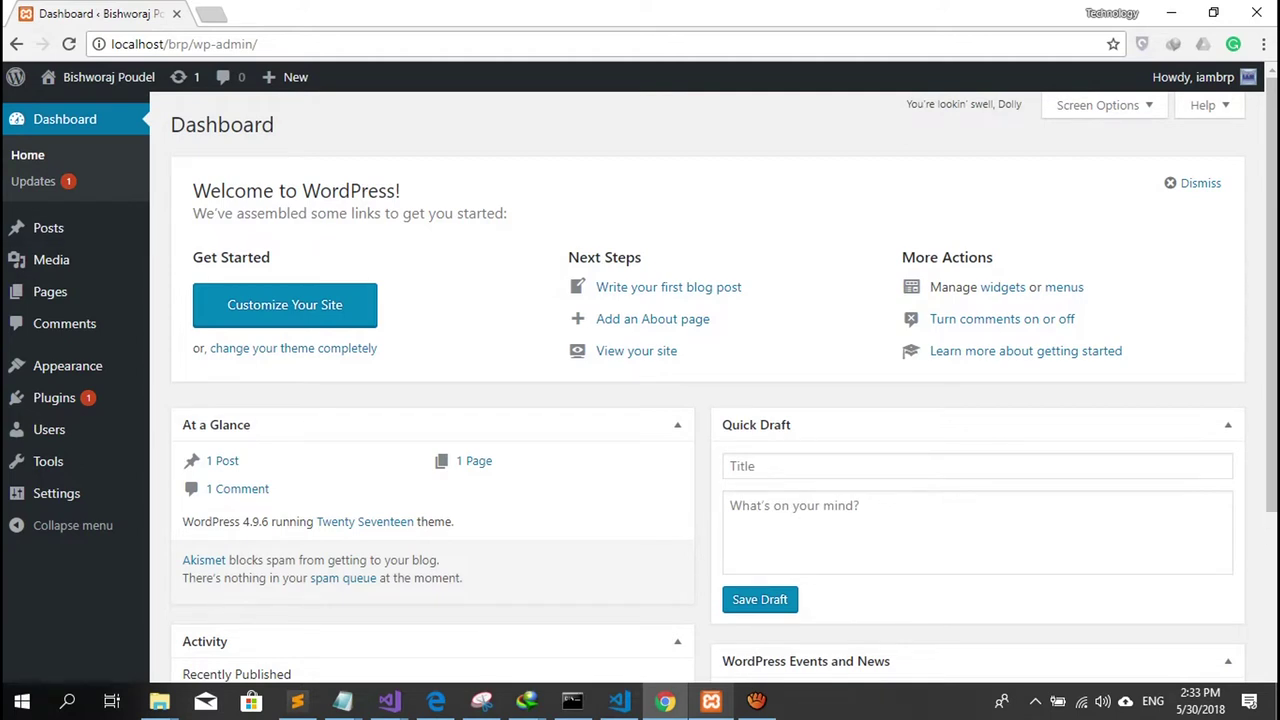
Step: Look over the Dashboard's welcome area, At a Glance, Activity, Quick Draft and news boxes
drag(185, 124, 275, 124)
drag(235, 190, 351, 190)
scroll(707, 387, down, 2)
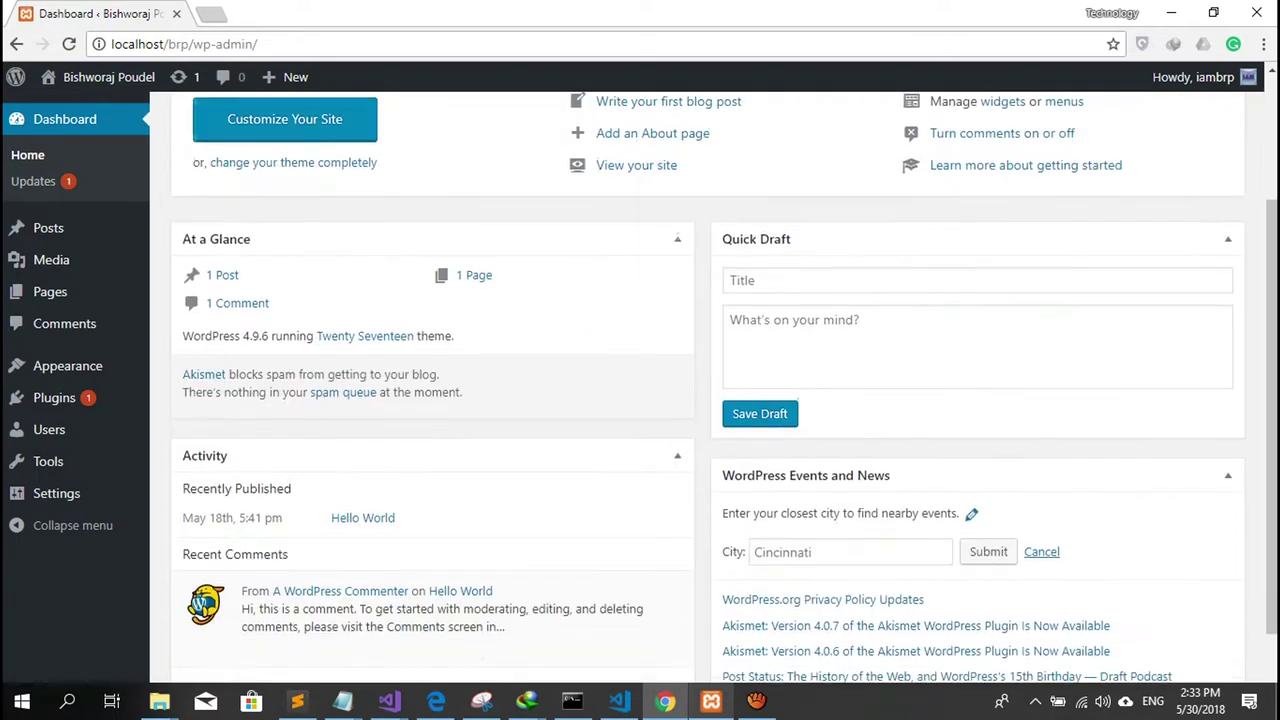
mouse_move(430, 237)
mouse_down()
mouse_move(877, 216)
mouse_move(936, 242)
mouse_move(291, 221)
mouse_move(435, 224)
mouse_up()
drag(306, 224, 306, 224)
scroll(306, 224, up, 2)
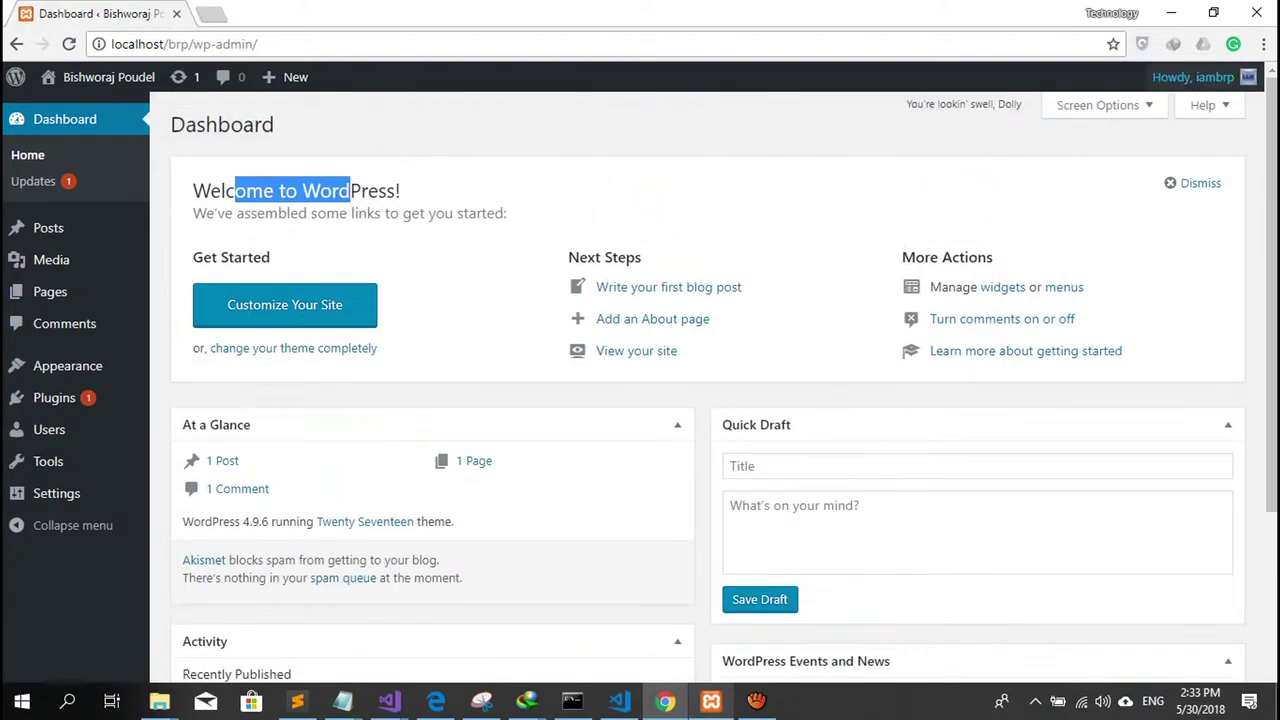
Step: Visit the public site from the admin area and return to the Dashboard
mouse_move(1193, 77)
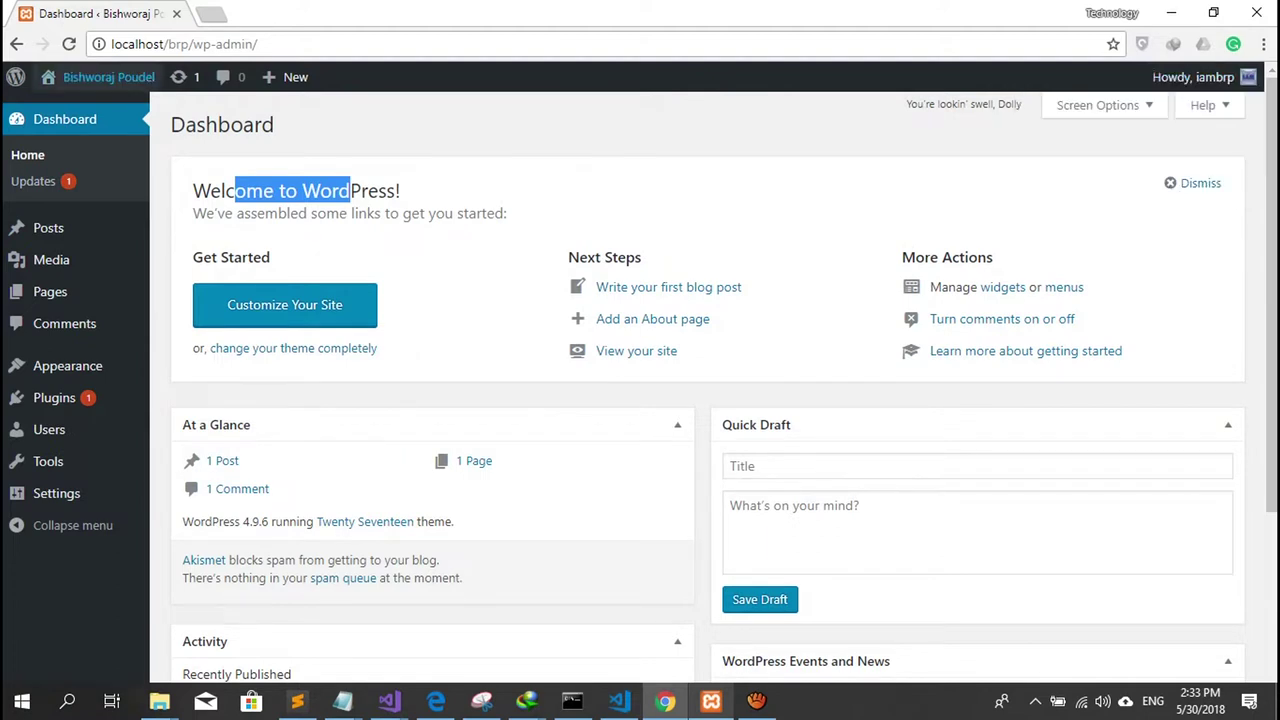
mouse_move(48, 77)
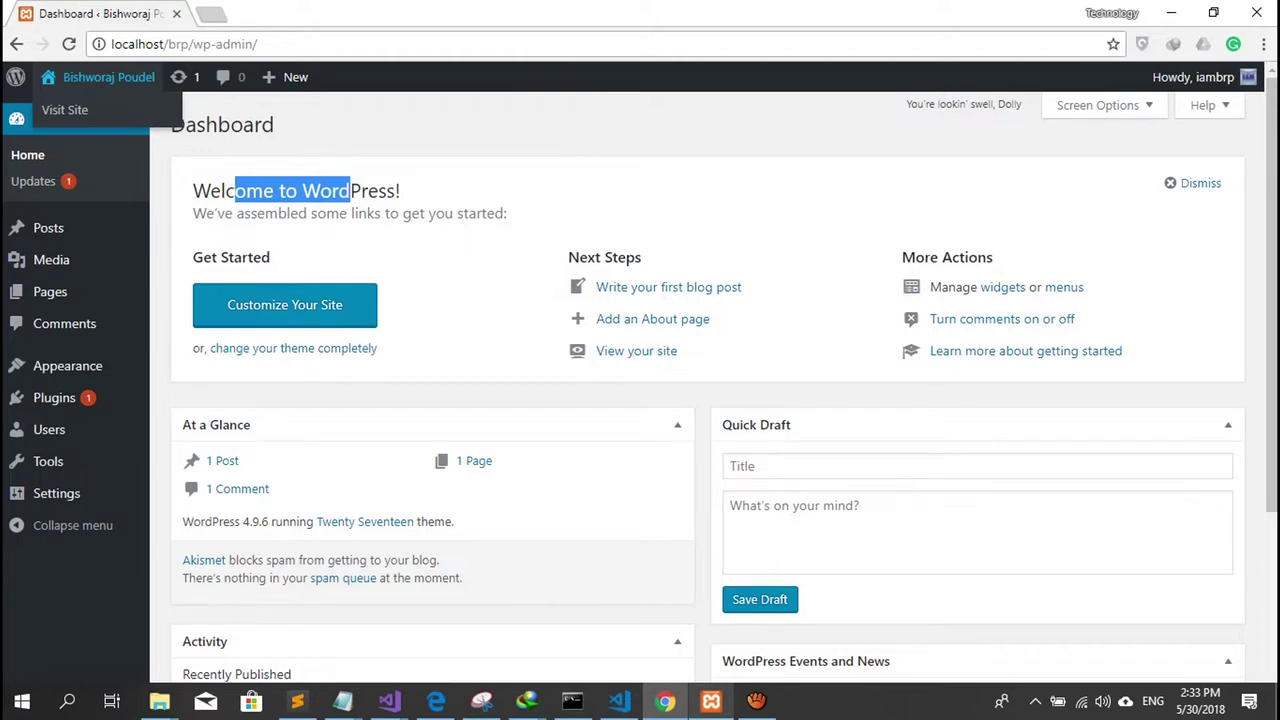
click(64, 109)
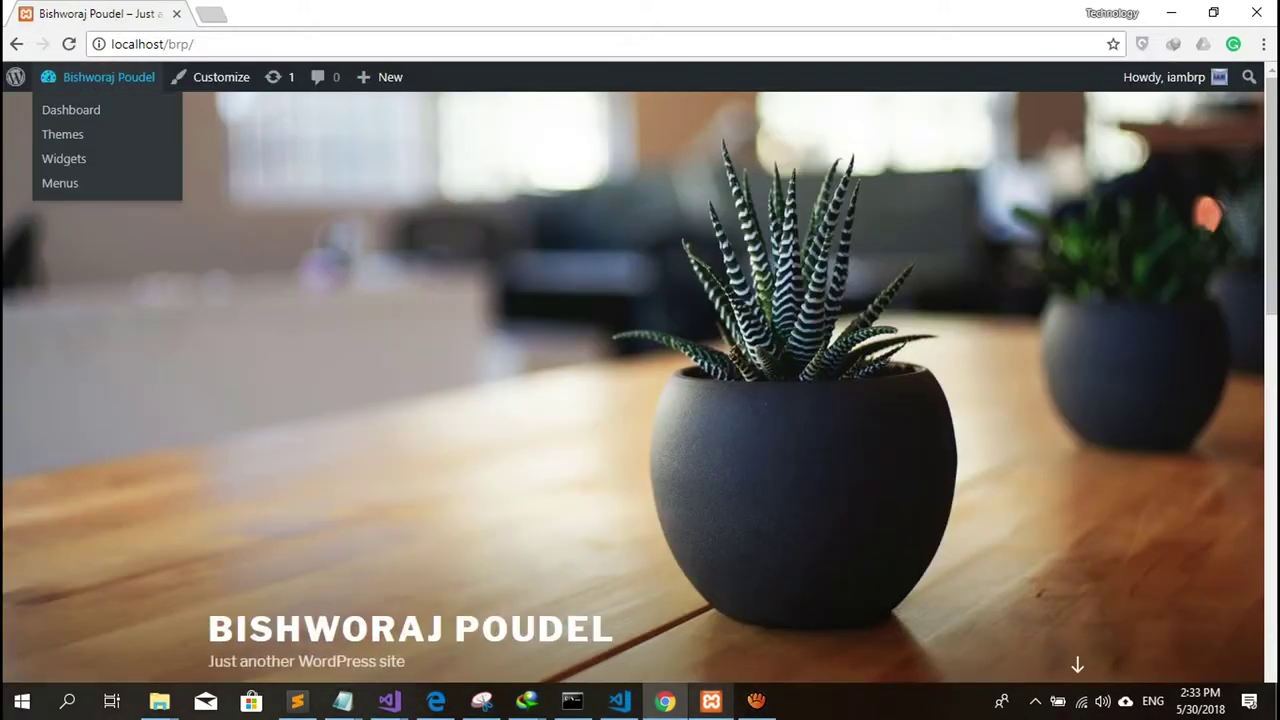
click(108, 77)
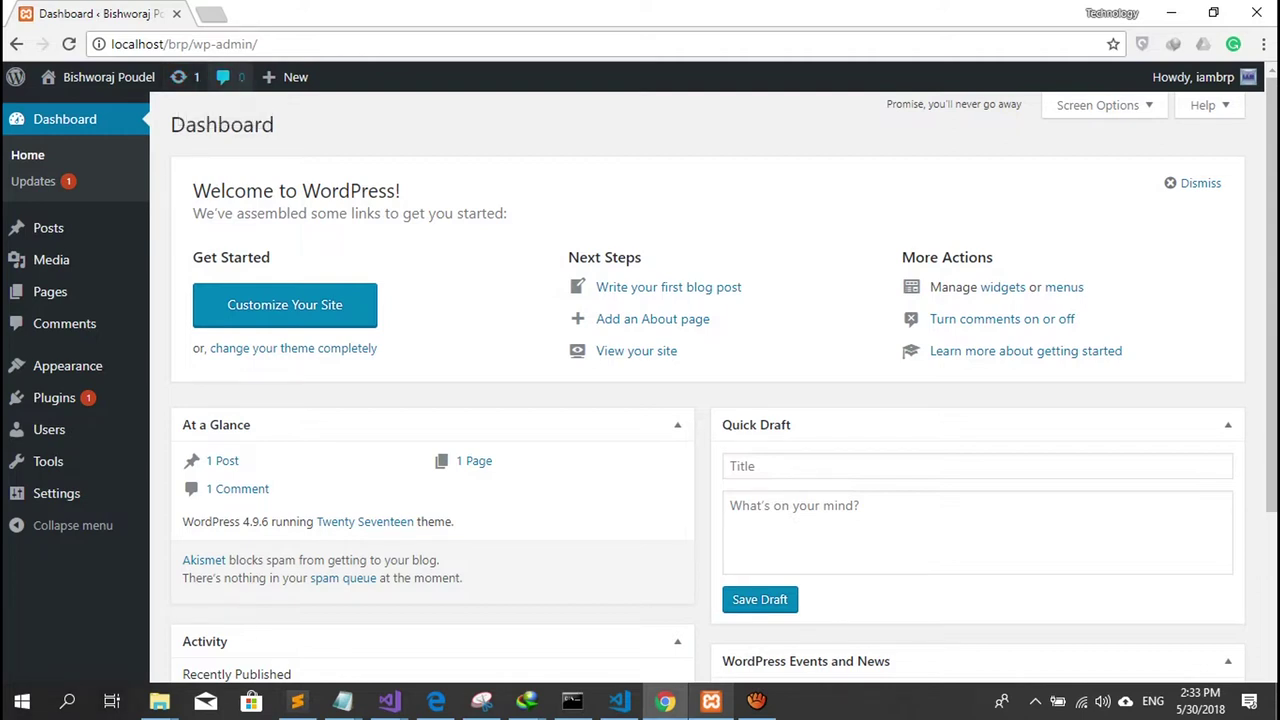
Step: Show the list of all posts and open the Hello World post for editing
mouse_move(290, 77)
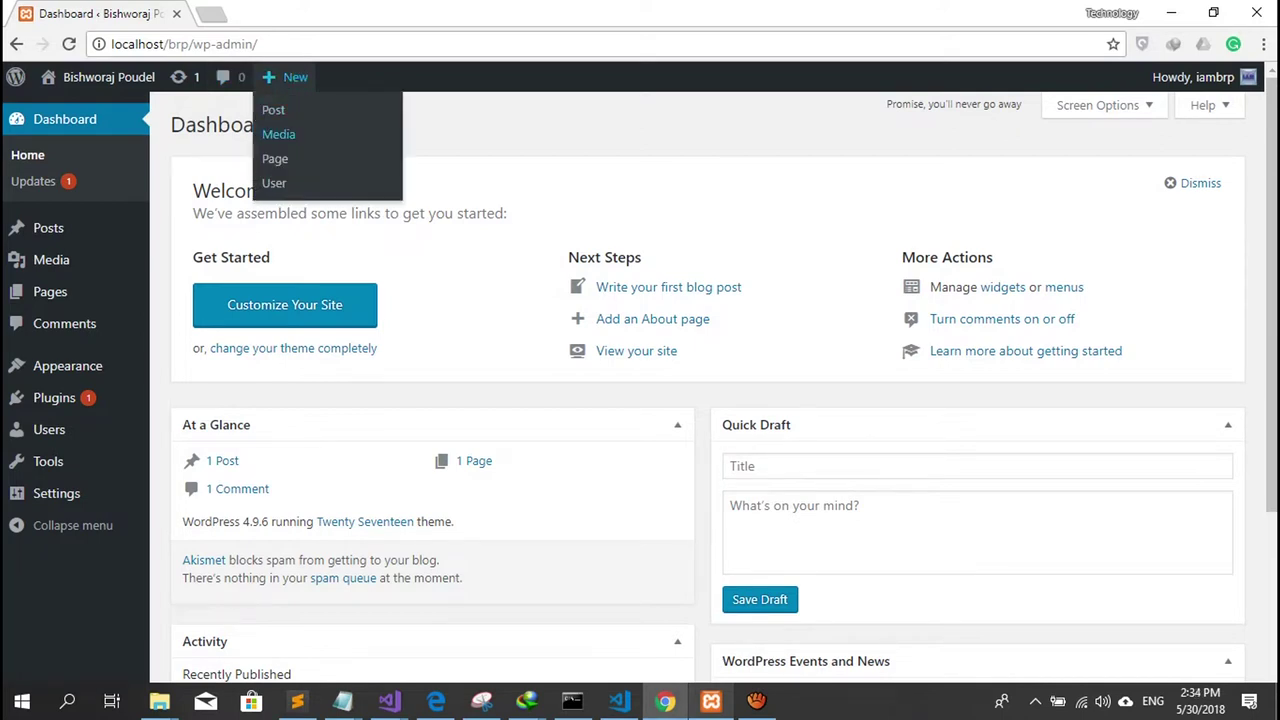
mouse_move(50, 291)
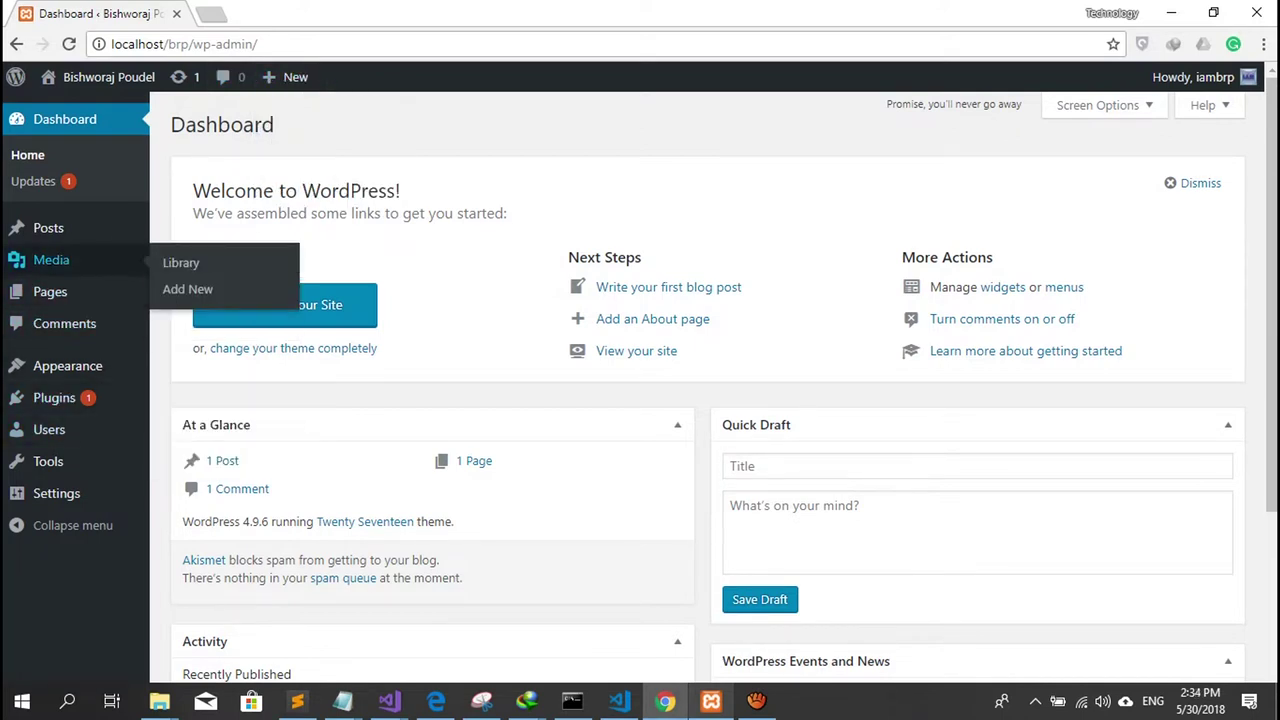
mouse_move(48, 228)
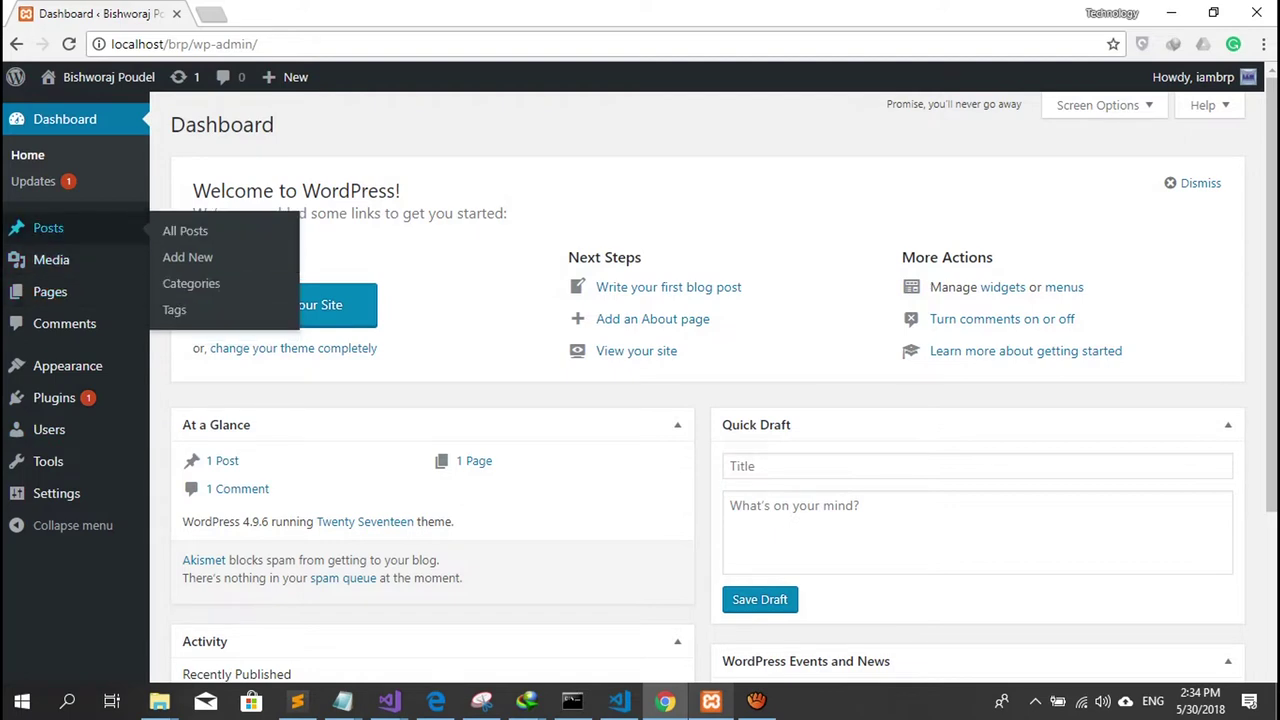
click(185, 231)
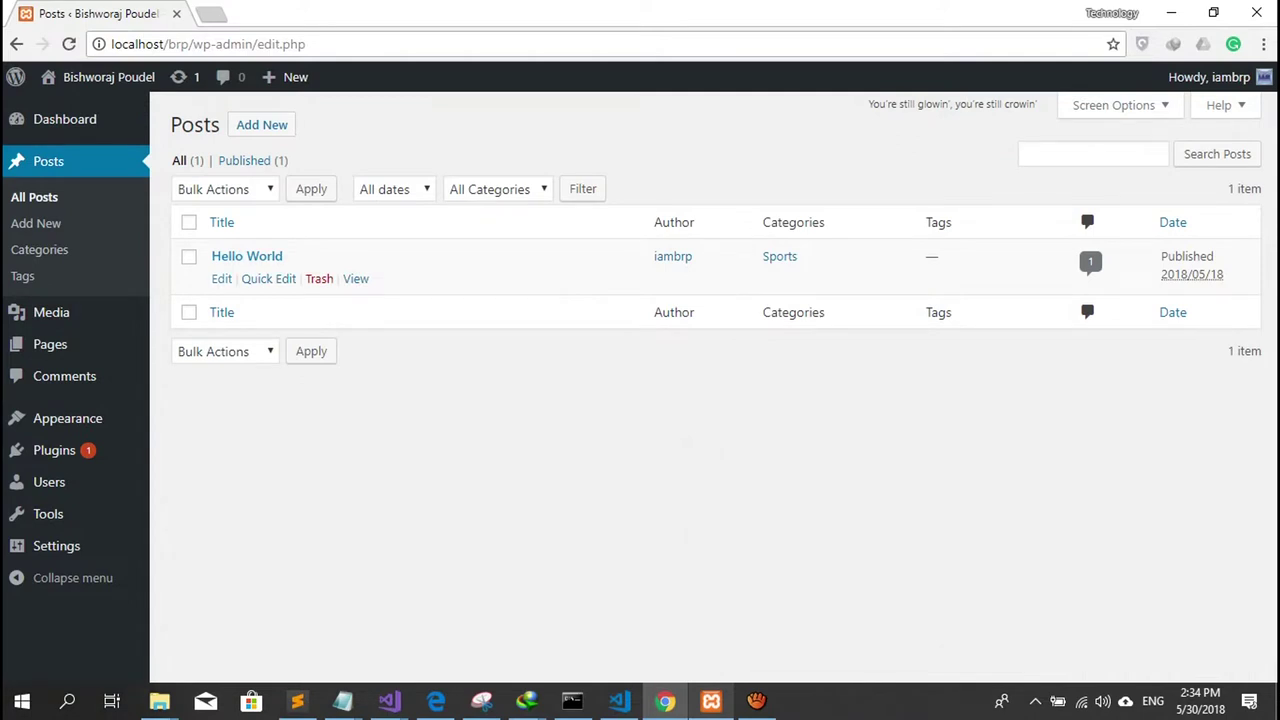
click(221, 279)
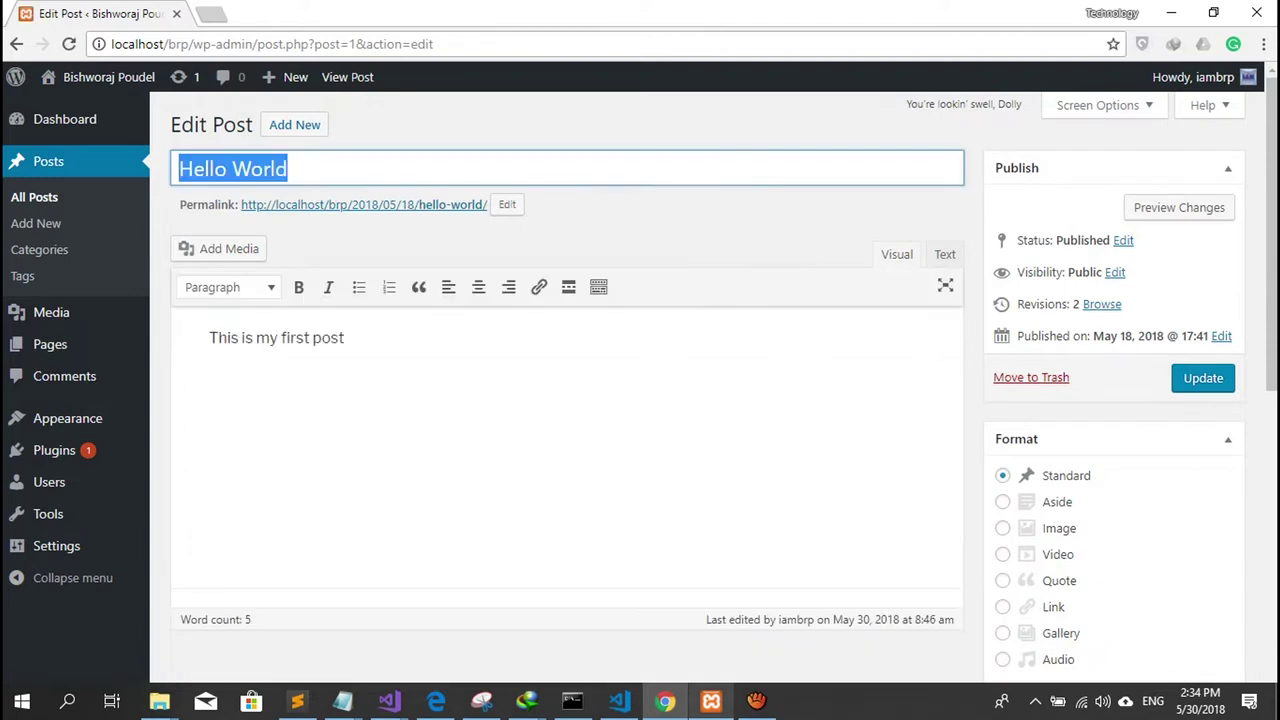
text(Bishworaj)
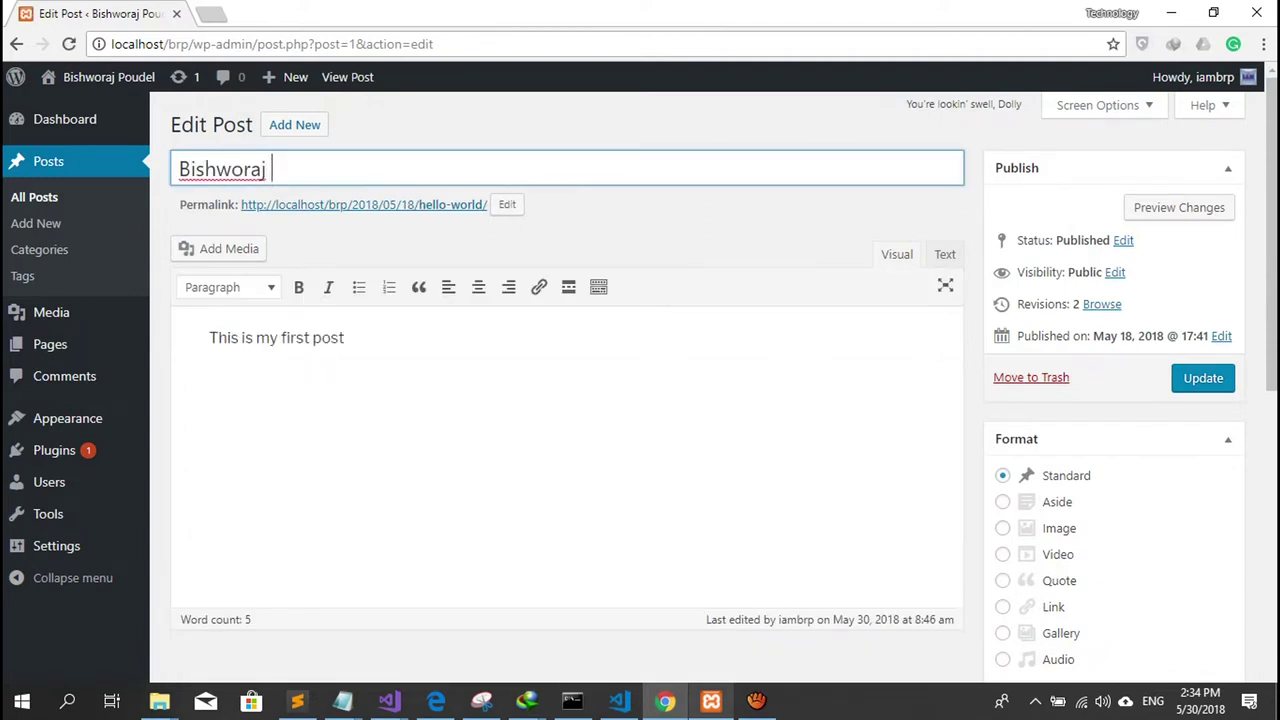
key(ctrl+a)
key(BackSpace)
text(G)
key(BackSpace)
Step: Set the post's title to "How to Earn Money From YouTube"
text(How to)
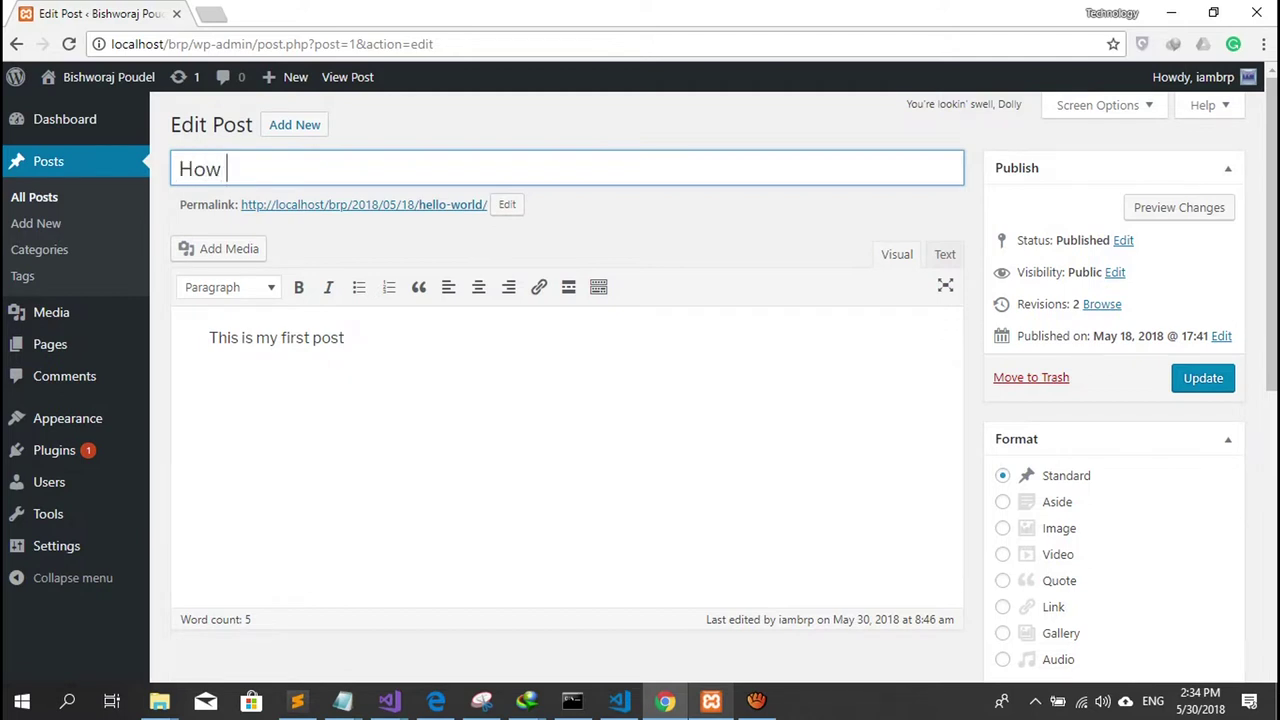
text( Earn Money )
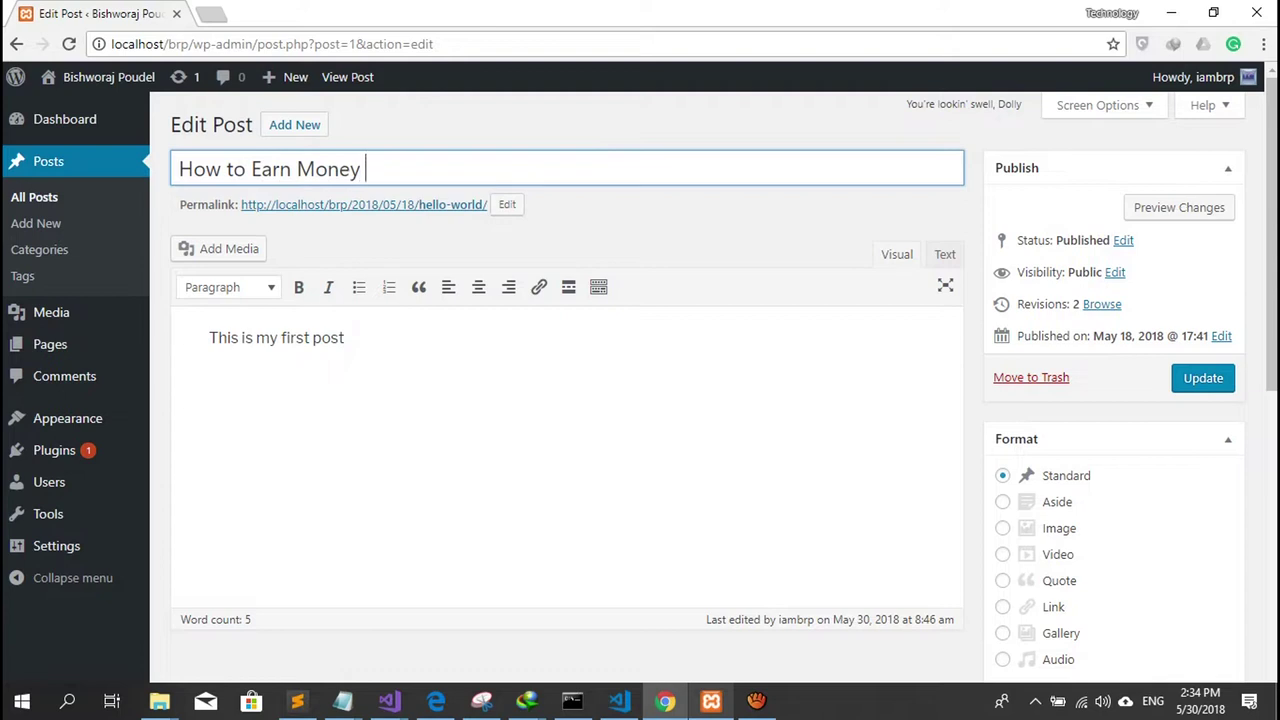
text(From YouTube)
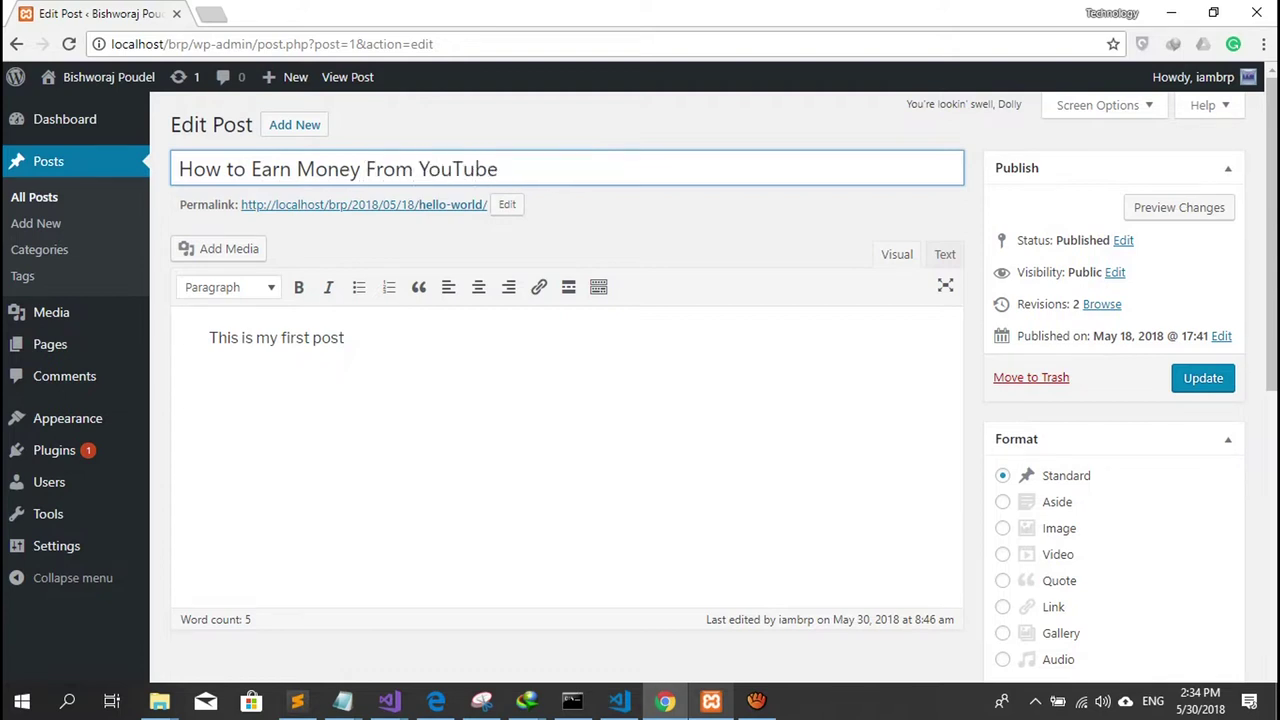
Step: Replace the post's body text with "In this post I will show you how to earn money from YouTube."
drag(346, 338, 140, 318)
key(BackSpace)
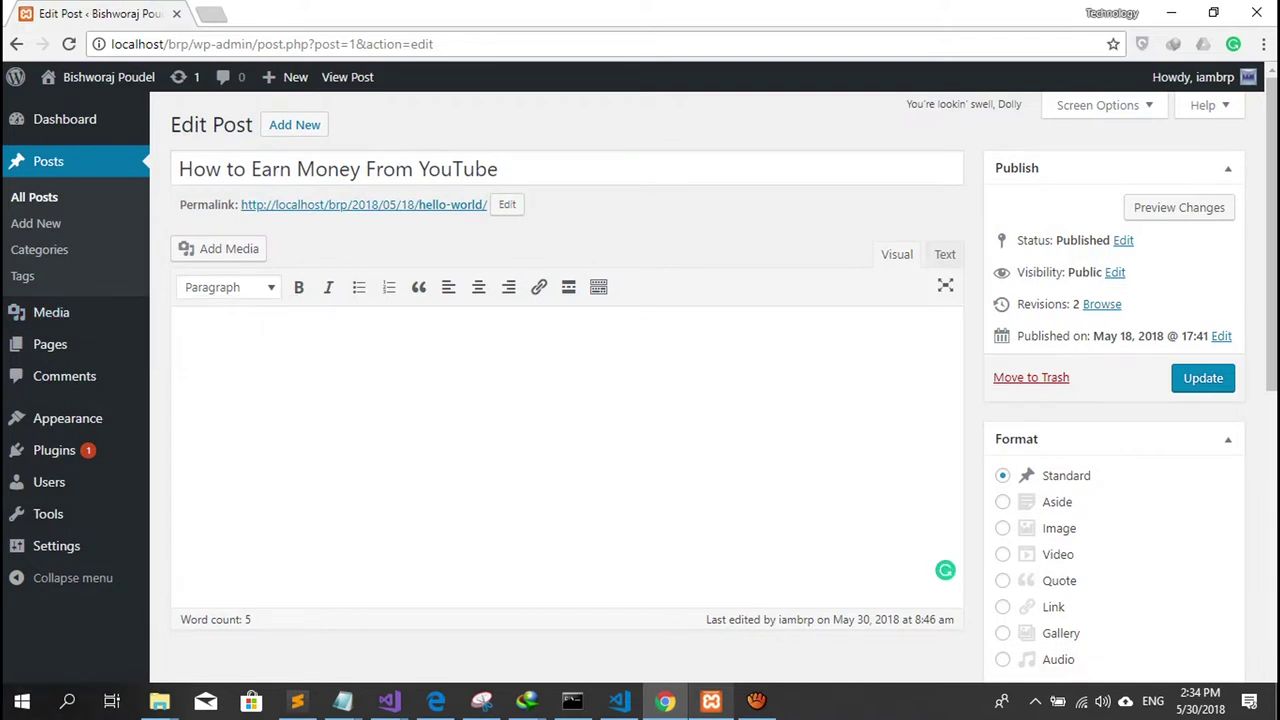
text(In th)
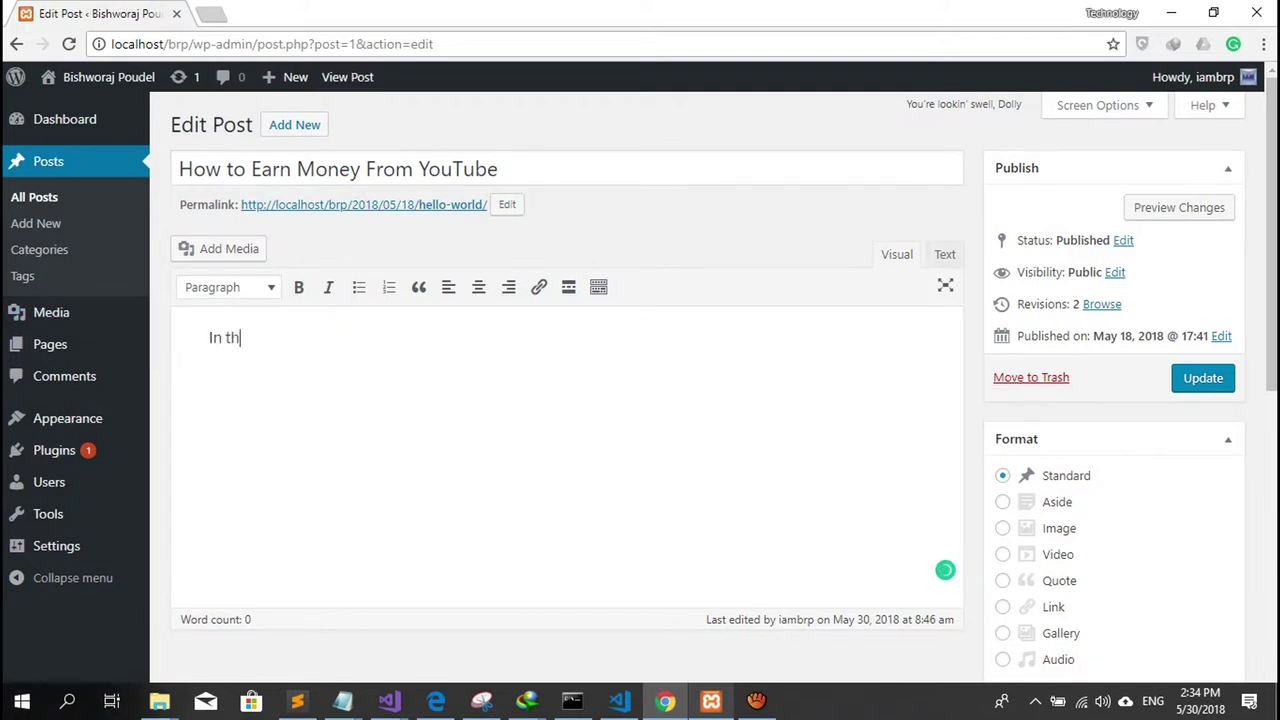
text(is post I will show yo)
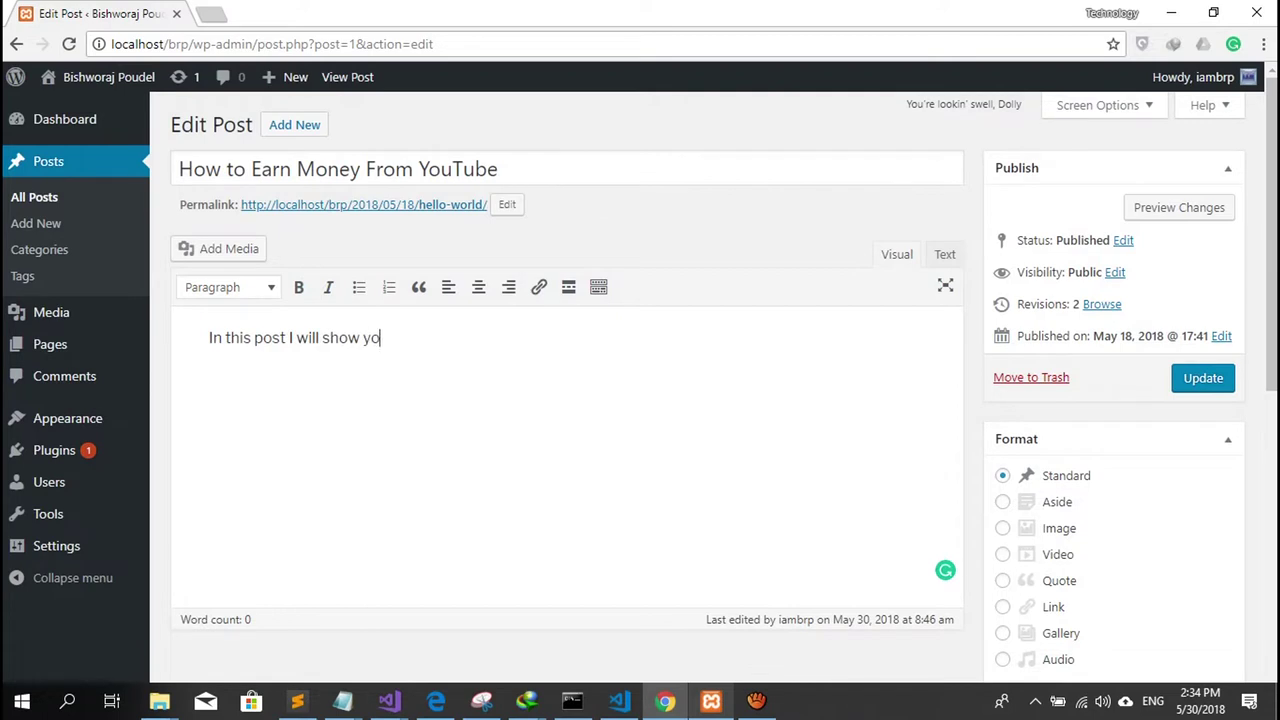
text(u how to earn monry)
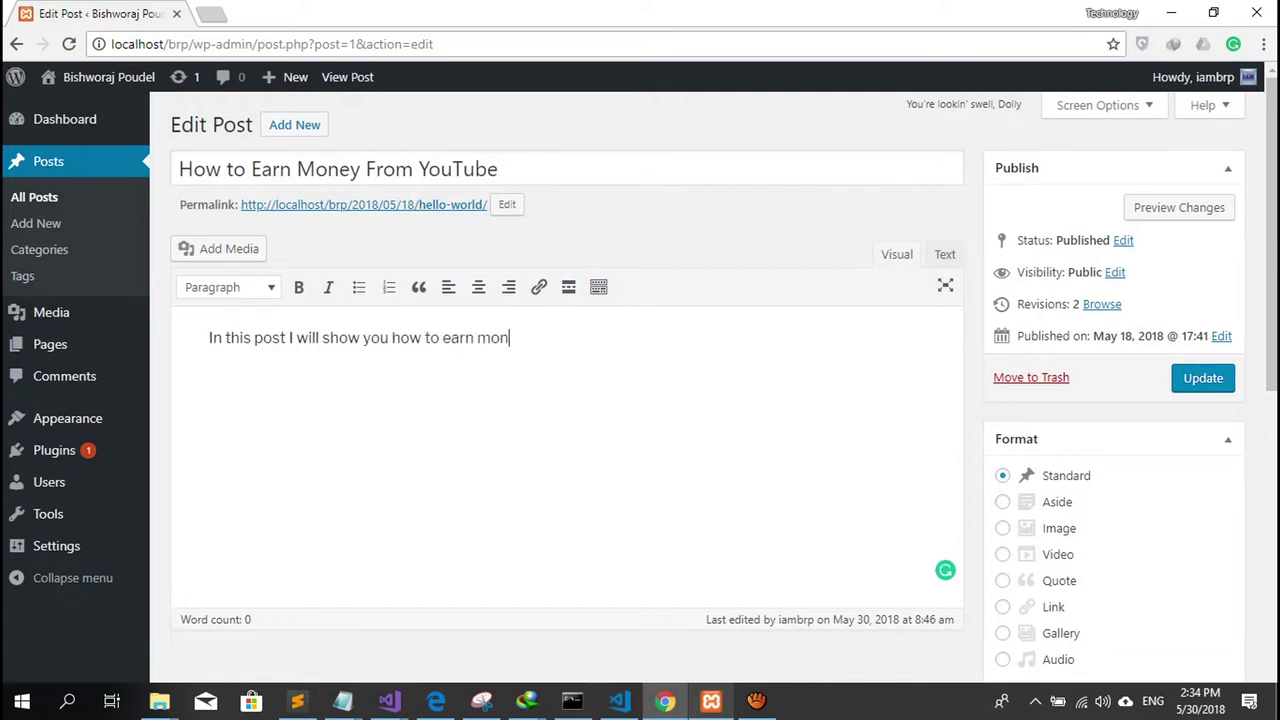
key(BackSpace)
text(r)
key(BackSpace)
text(e)
key(BackSpace)
key(BackSpace)
text(ey from YouTube.)
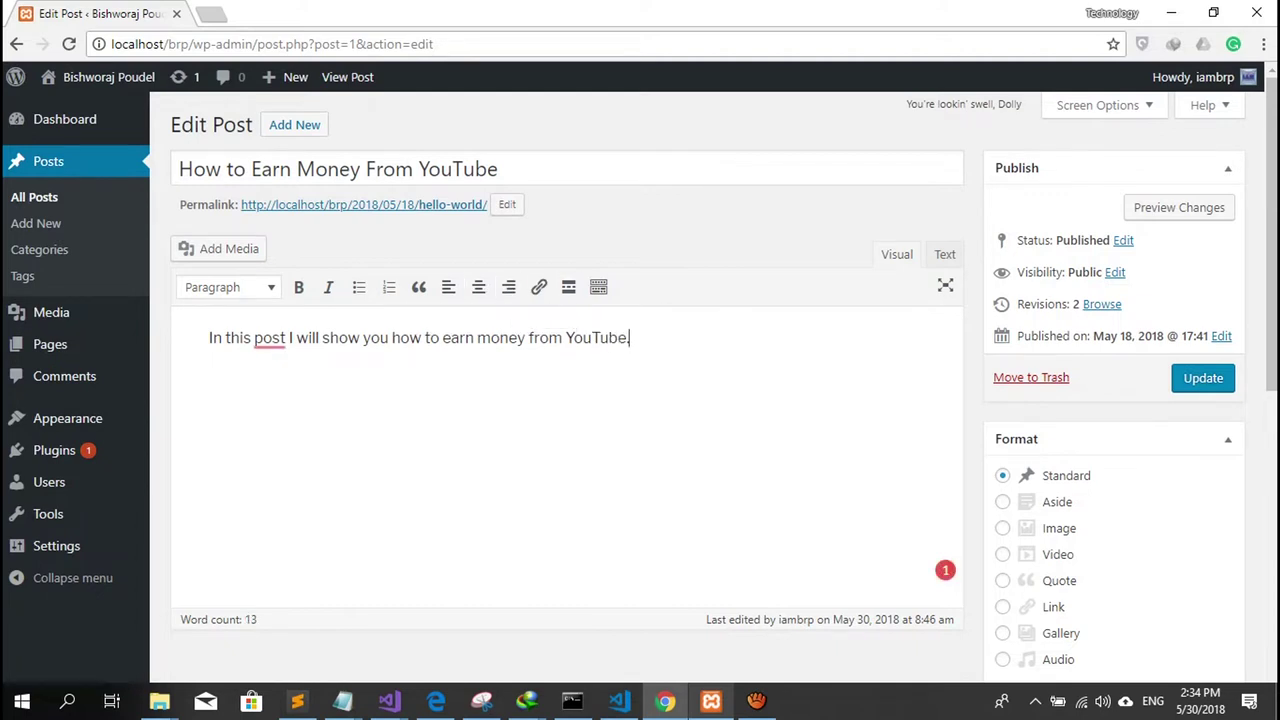
Step: Format the whole body sentence as Heading 1
key(ctrl+a)
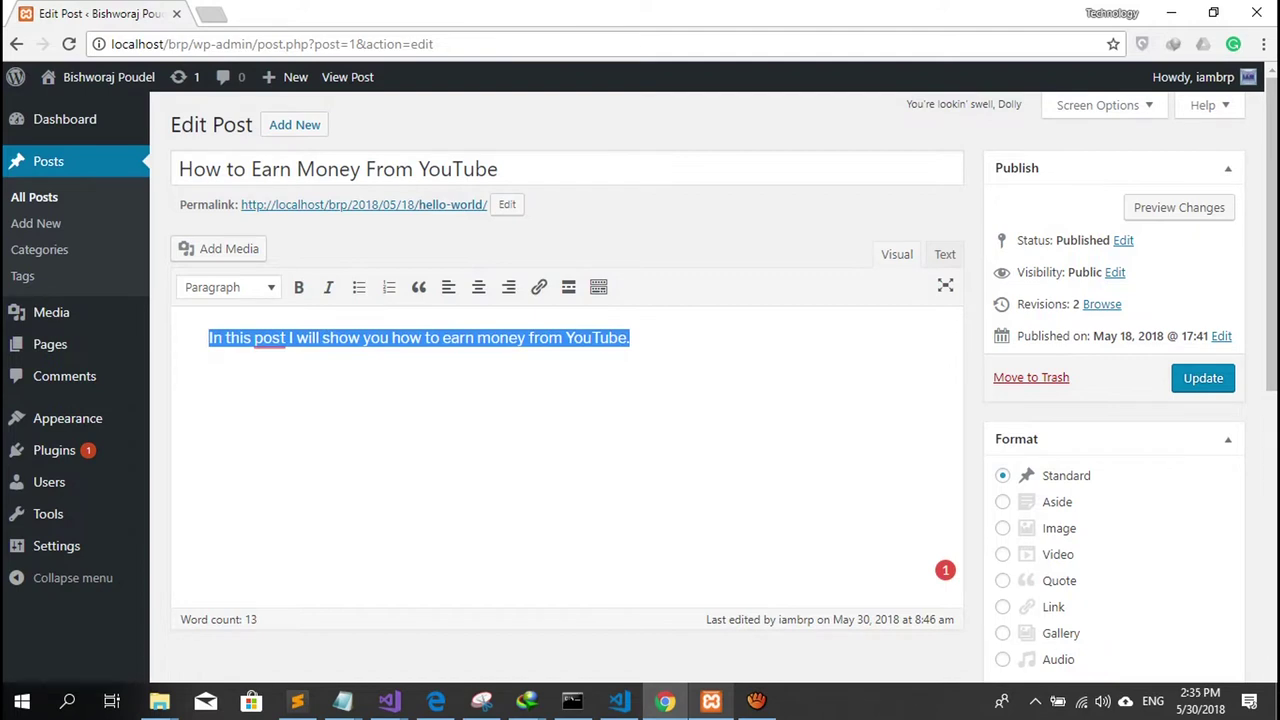
click(1104, 105)
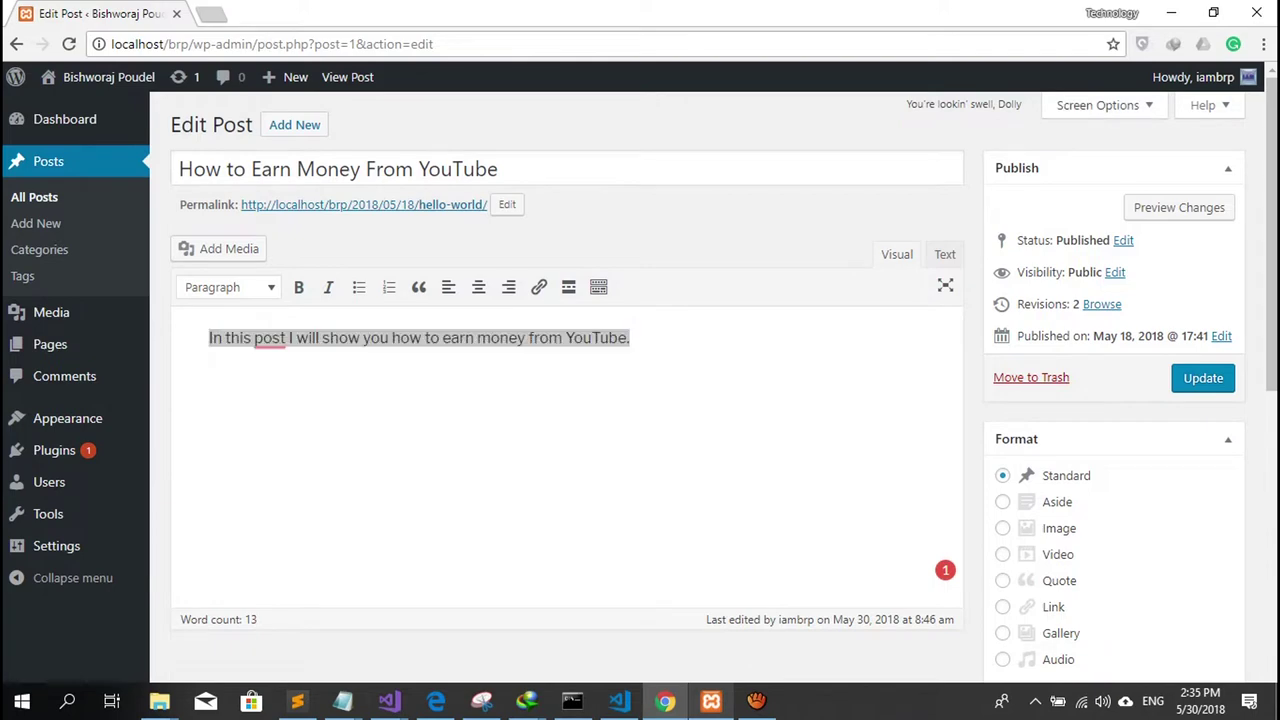
click(1098, 303)
click(228, 287)
click(240, 354)
click(305, 372)
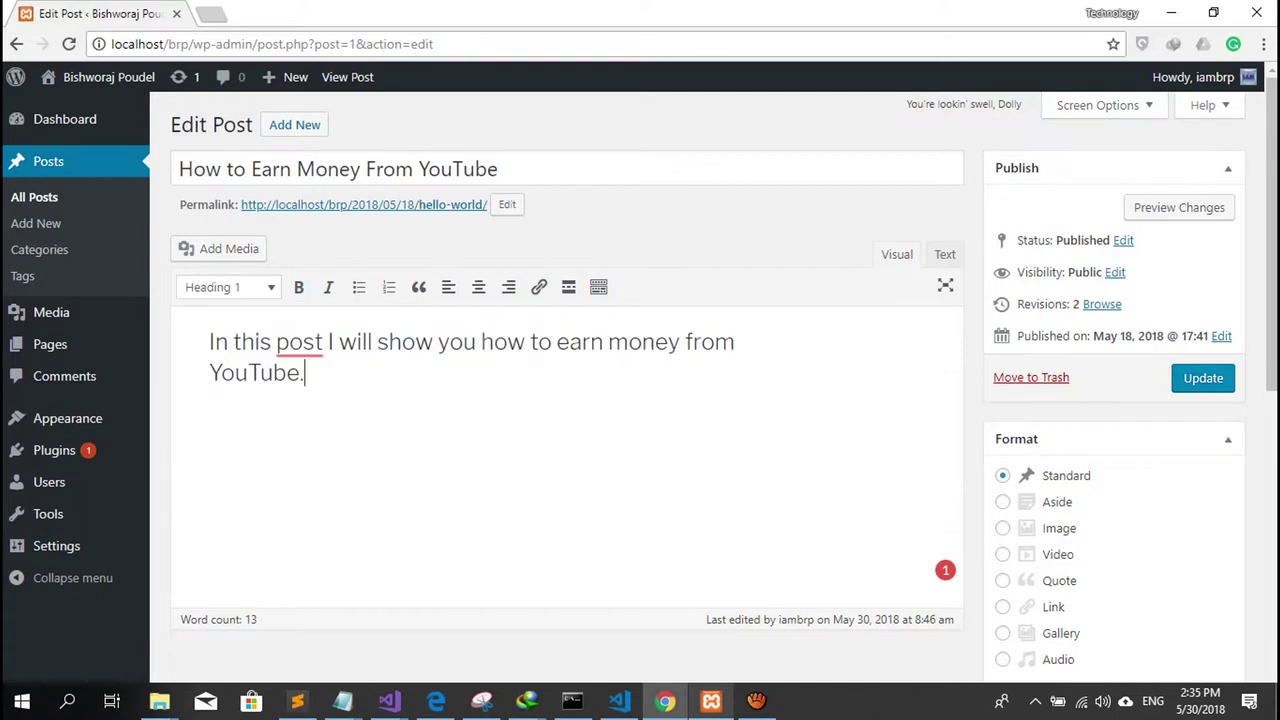
Step: Accept the grammar suggestion that adds a comma after "post" in the body sentence
mouse_move(299, 343)
click(300, 402)
click(273, 373)
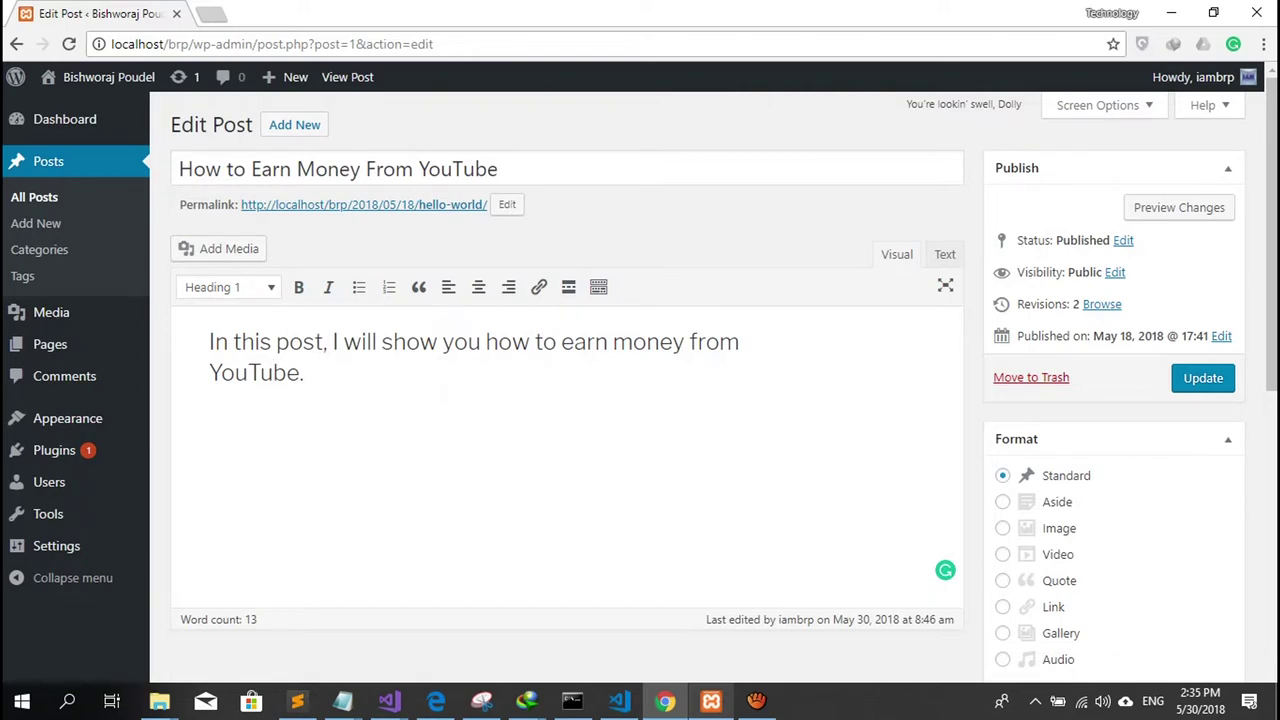
Step: Open brp.com.np in a new browser tab and copy the whole biography paragraph from its About section
click(210, 13)
text(brp.com.np)
key(Return)
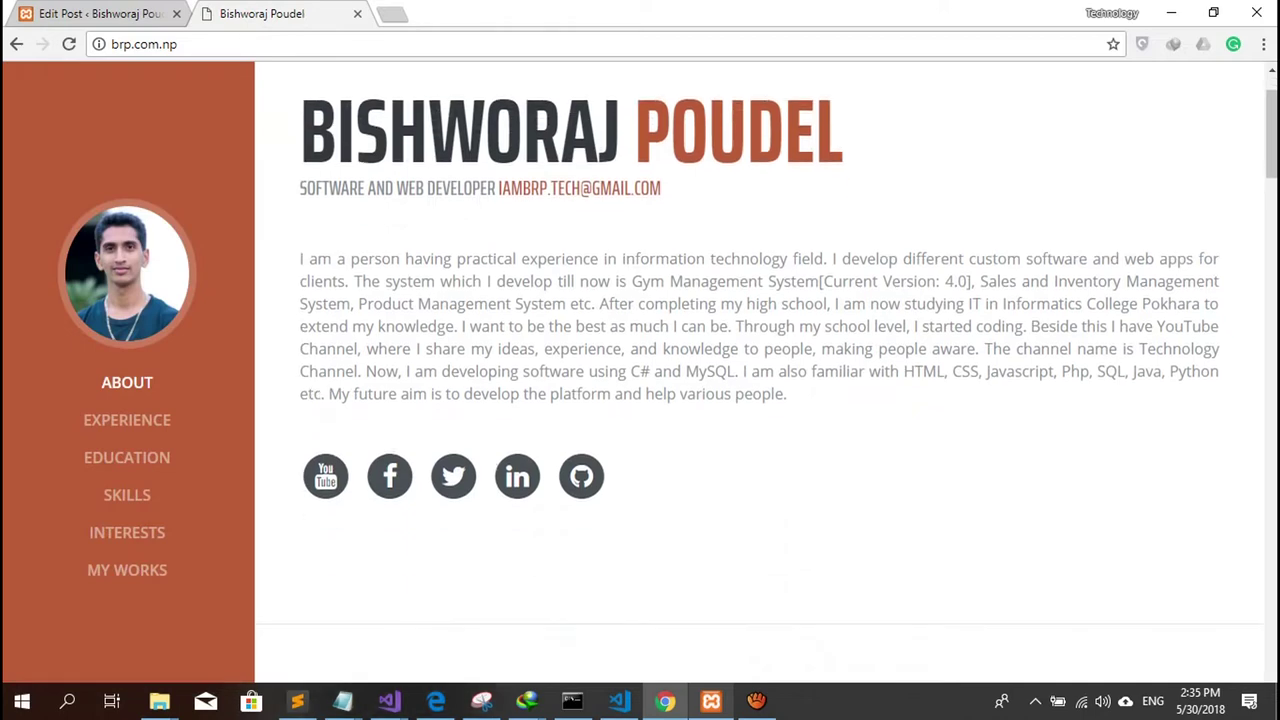
drag(300, 258, 790, 394)
right_click(706, 330)
click(728, 346)
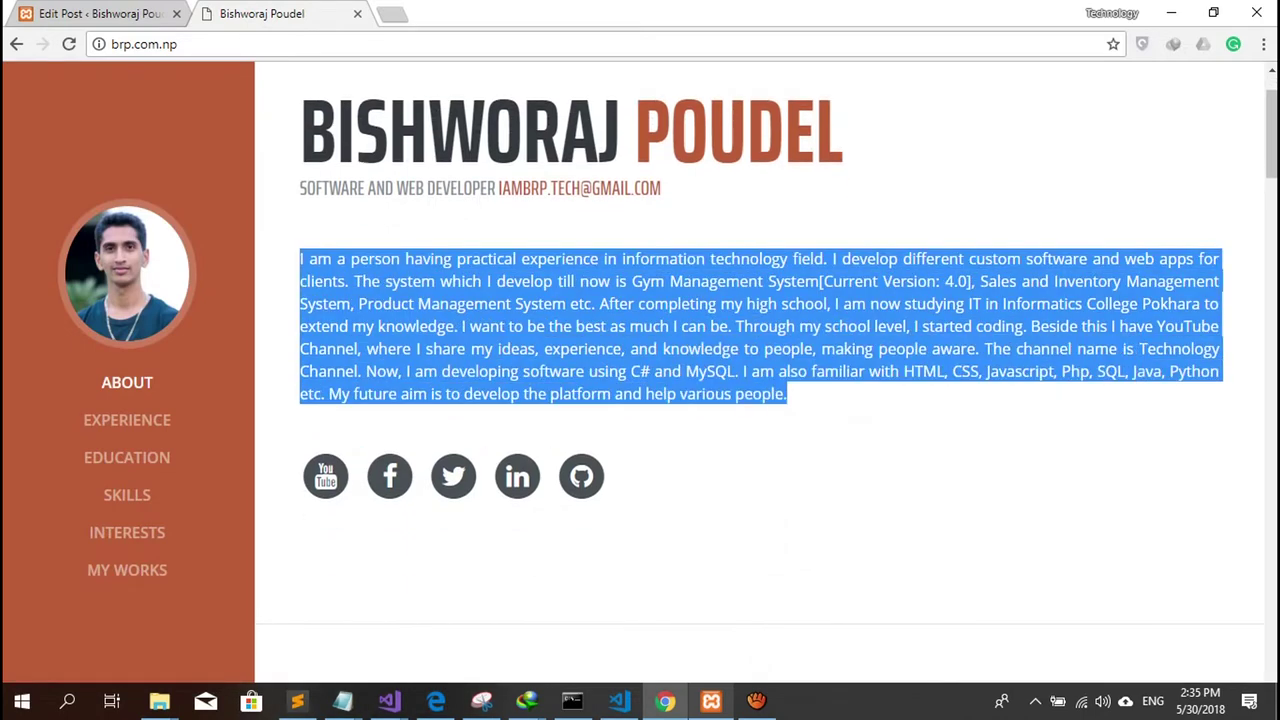
Step: Paste the copied biography paragraph into the post on a new line below the heading sentence
click(100, 13)
key(Return)
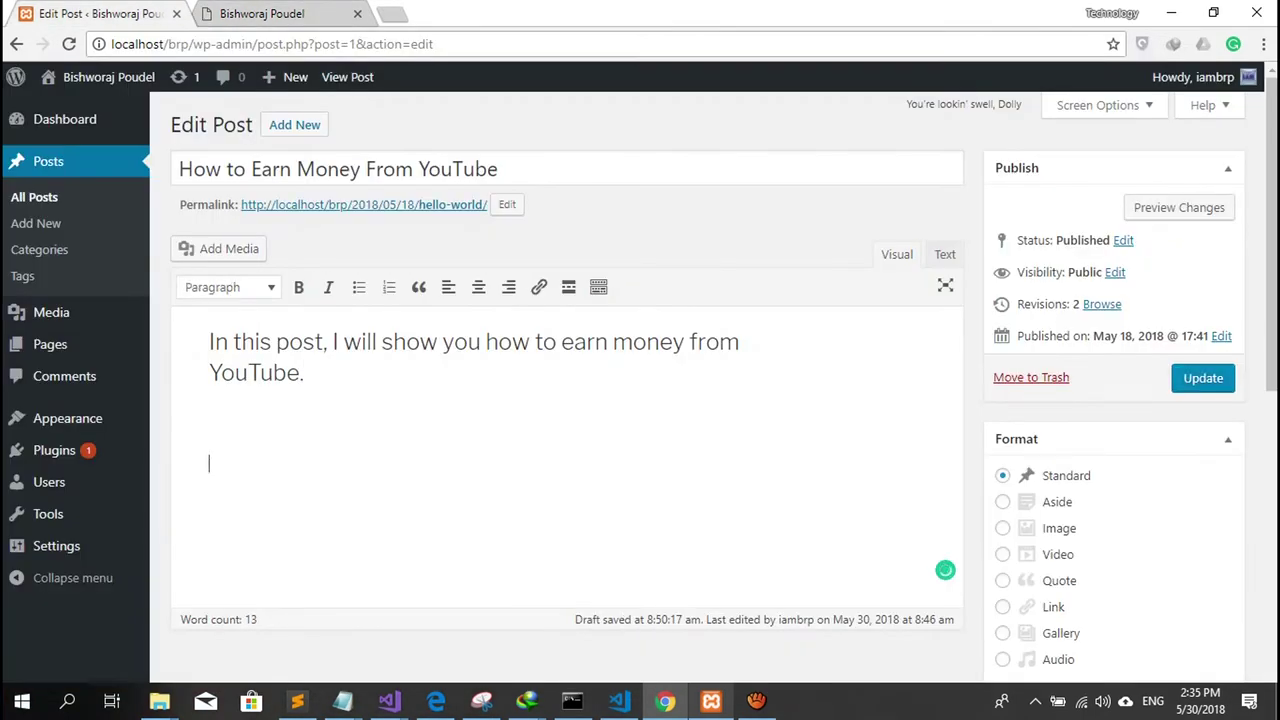
key(ctrl+v)
scroll(567, 380, down, 4)
scroll(567, 380, up, 5)
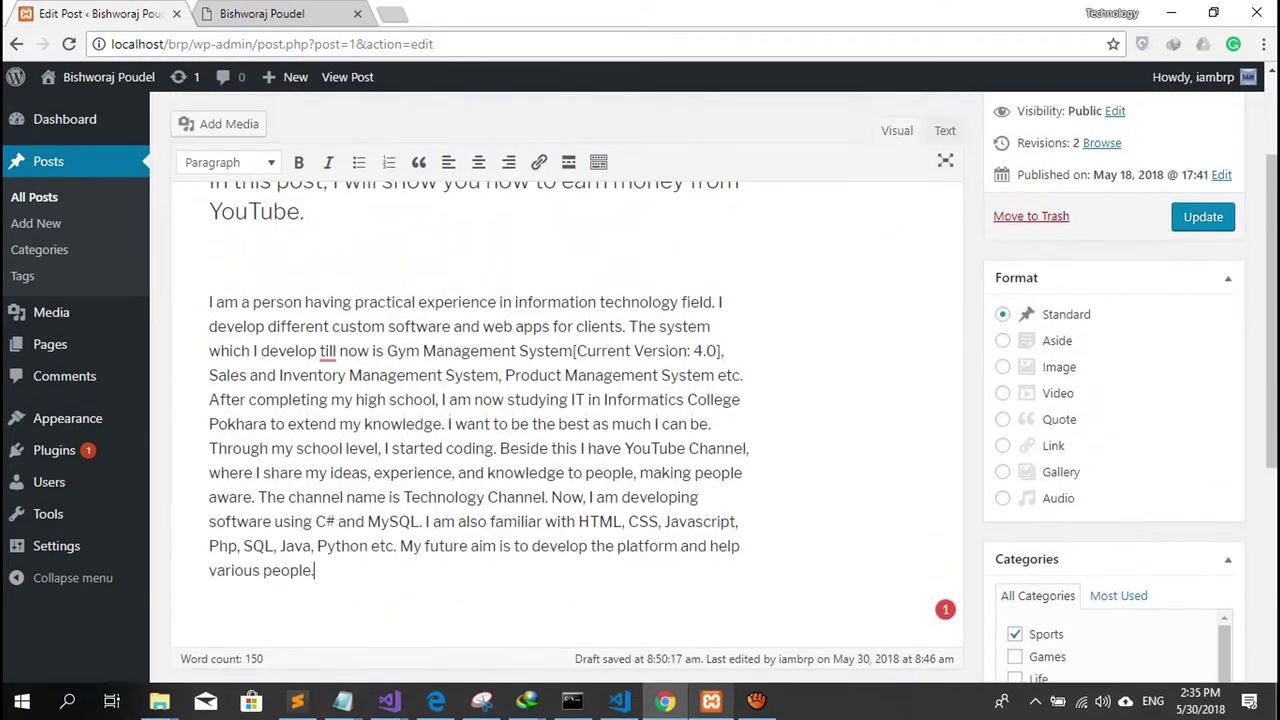
Step: Change the post's opening sentence about earning money from YouTube to Heading 4
click(383, 340)
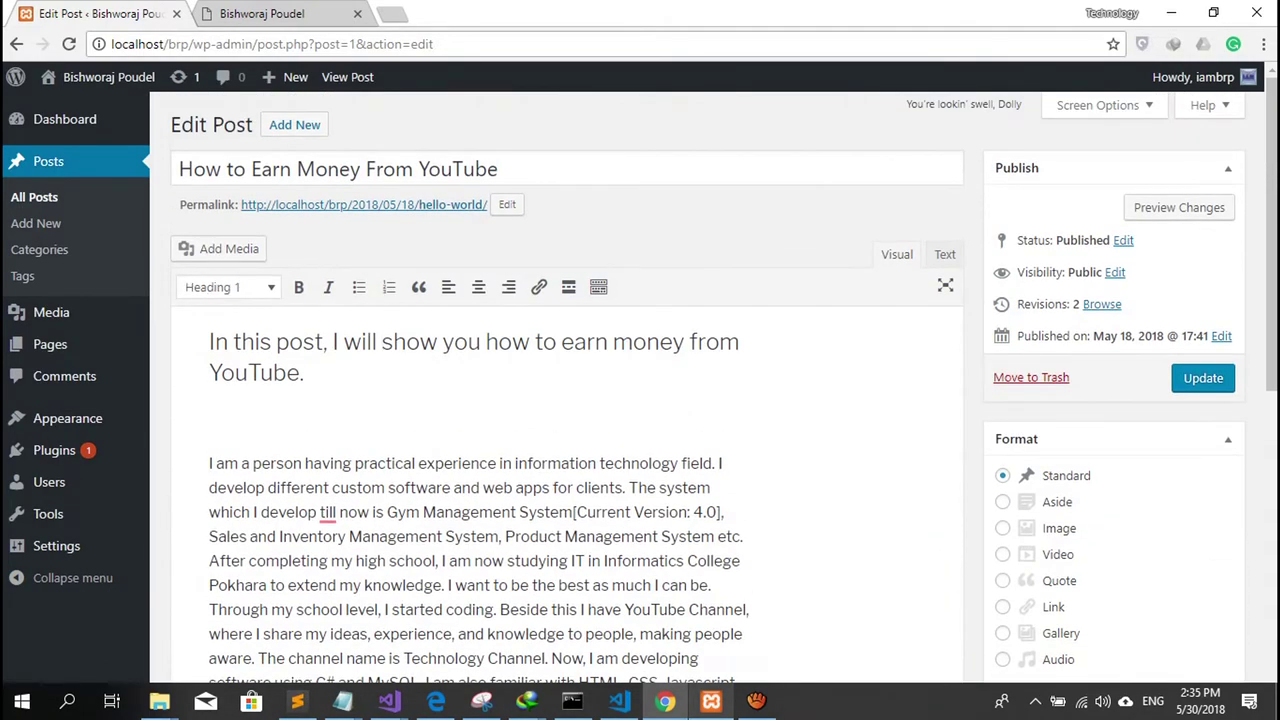
click(228, 287)
click(232, 451)
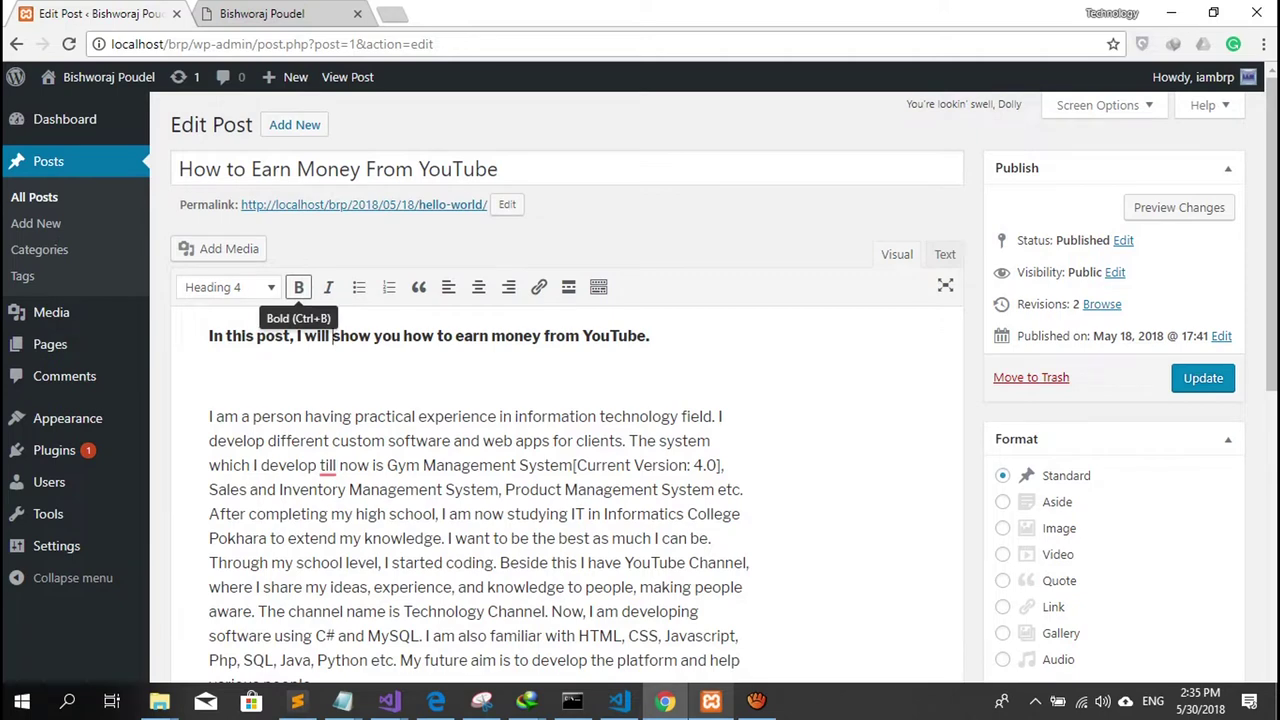
Step: Add the lines "Nepal", "Japan" and "India" above the biography paragraph, followed by an empty line
click(209, 416)
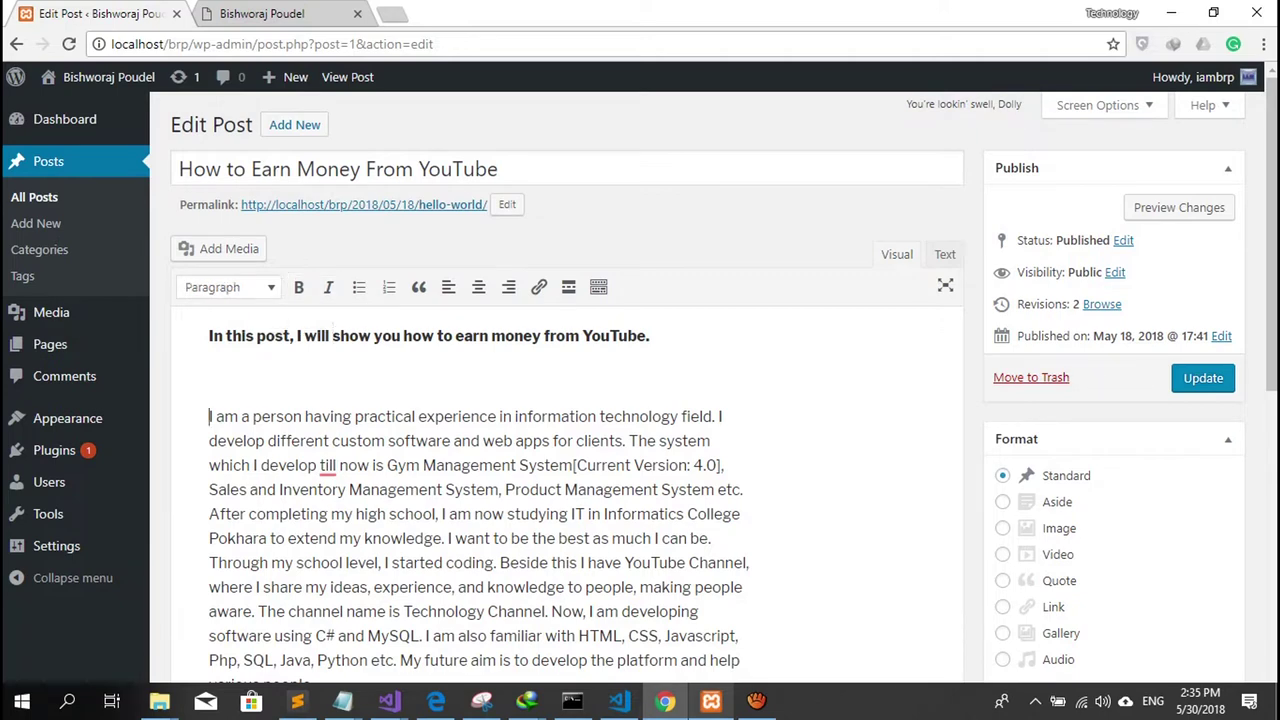
key(Return)
text(Nepal)
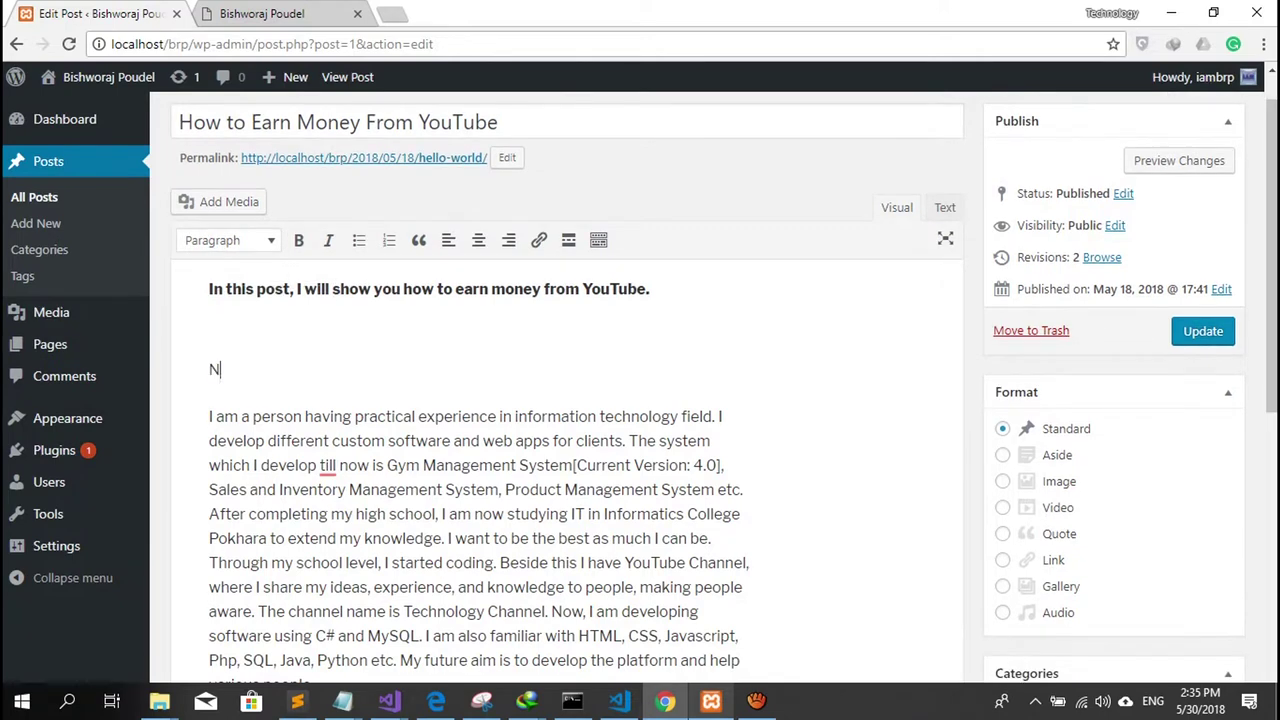
key(Return)
text(Japan)
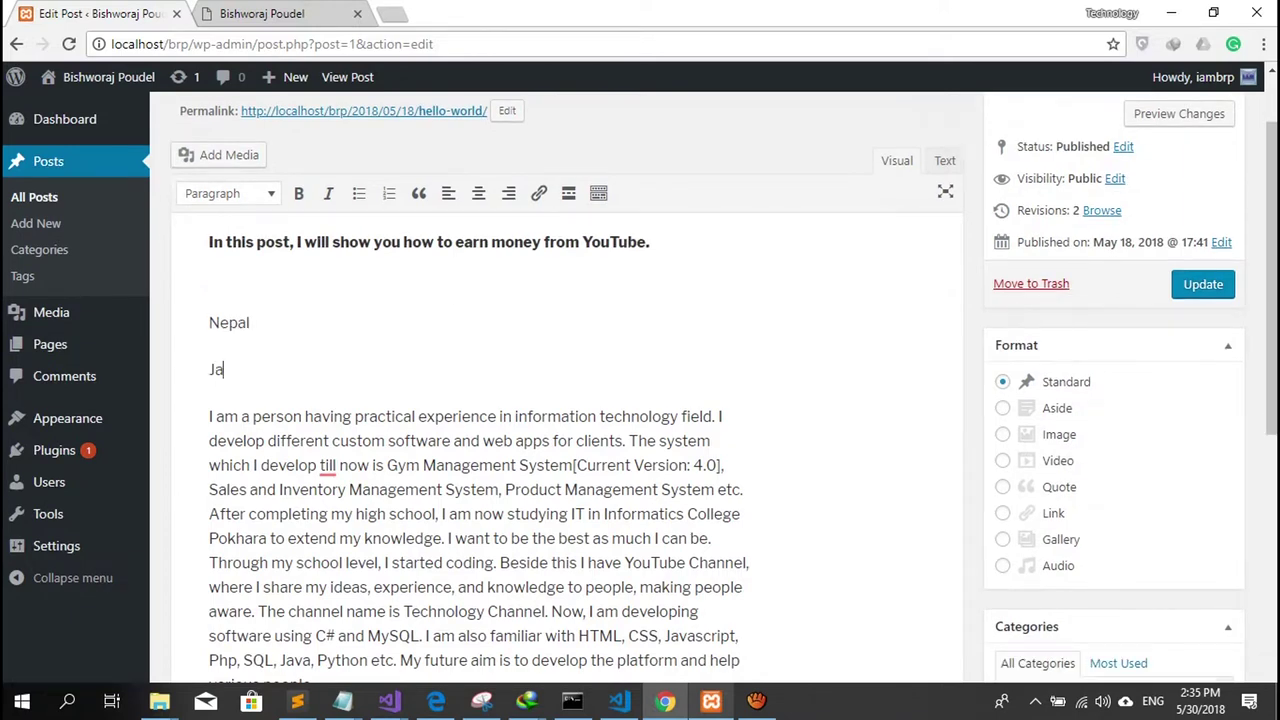
key(Return)
text(India)
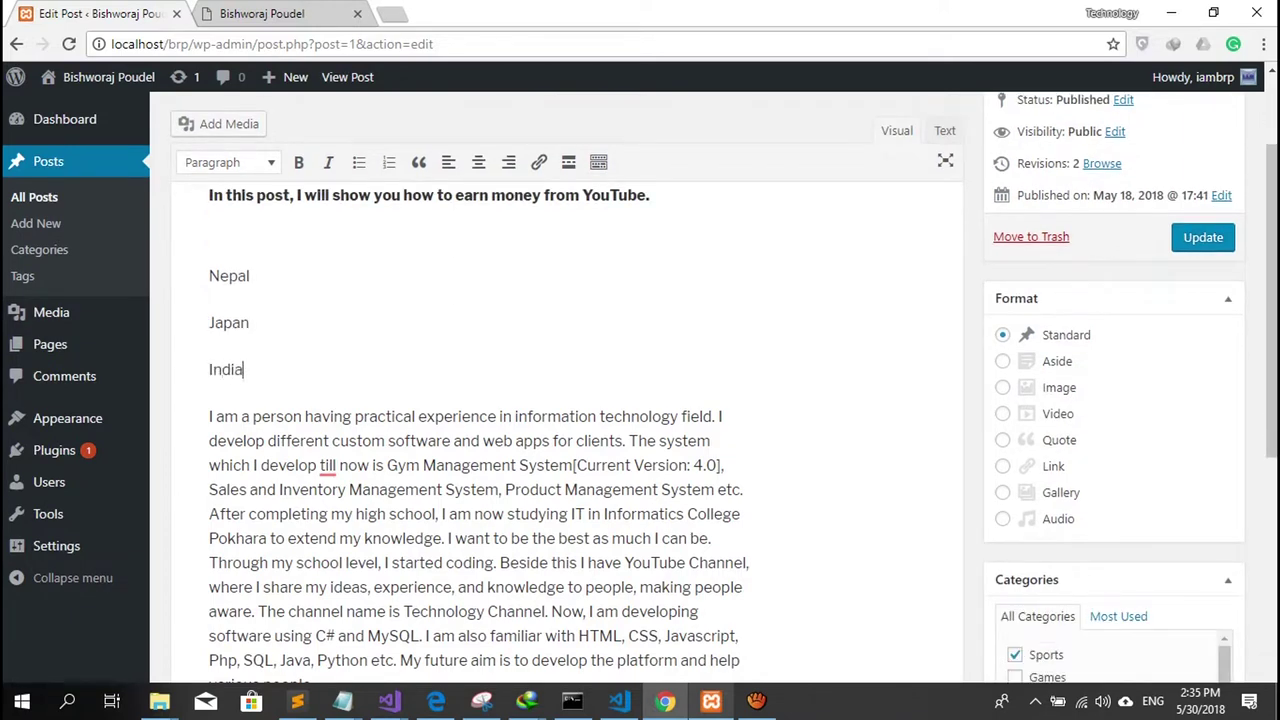
key(Return)
Step: Format the Nepal, Japan and India lines as a bulleted list and convert it to a numbered list
key(shift+Up)
key(shift+Up)
key(shift+Up)
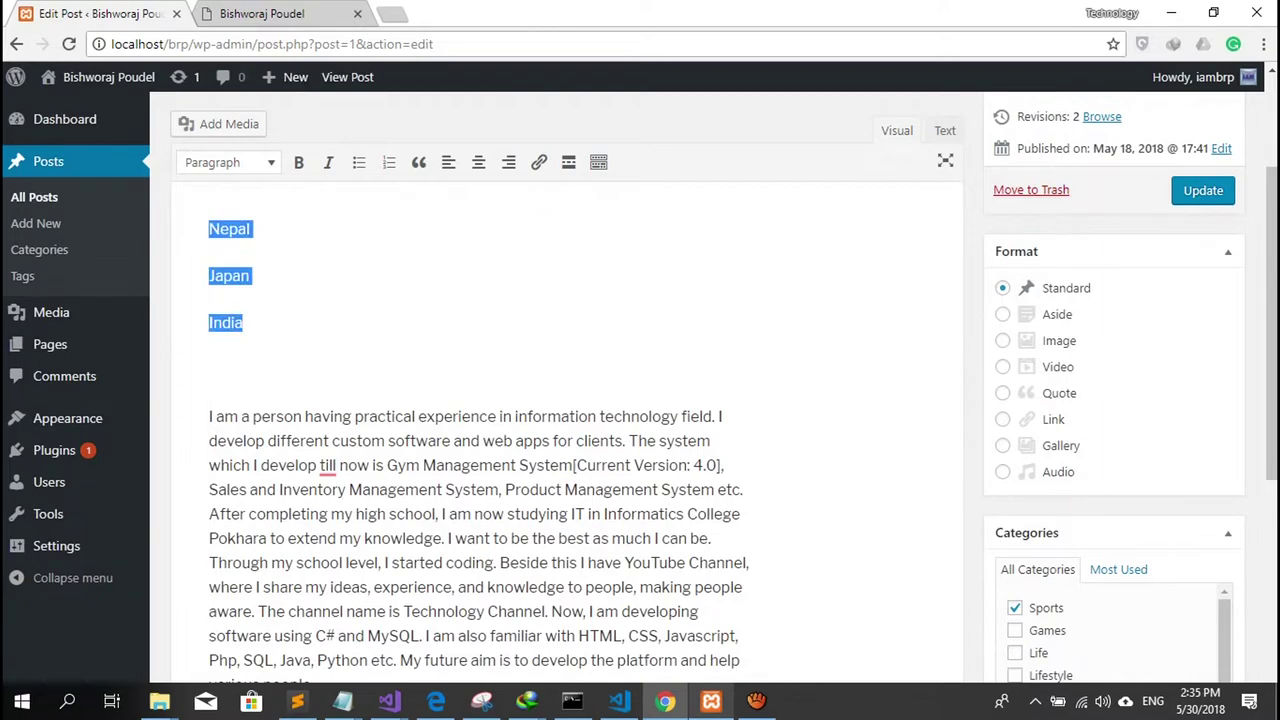
click(359, 162)
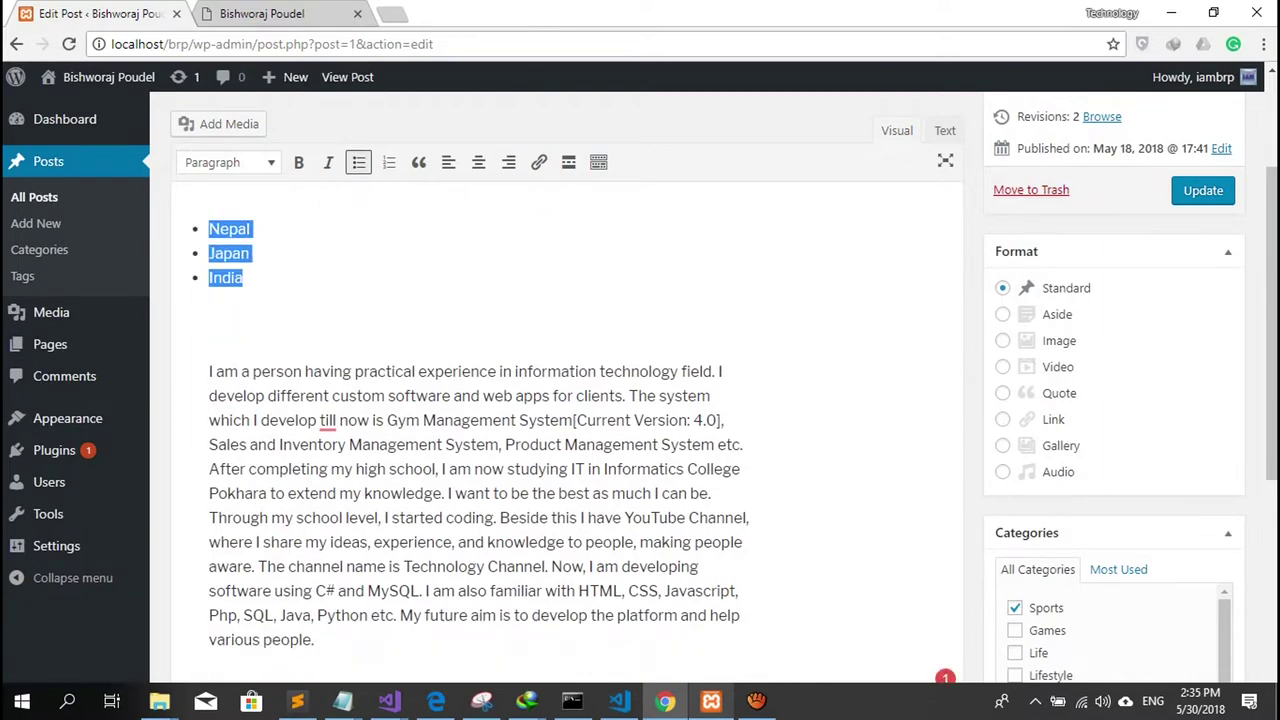
scroll(566, 400, up, 2)
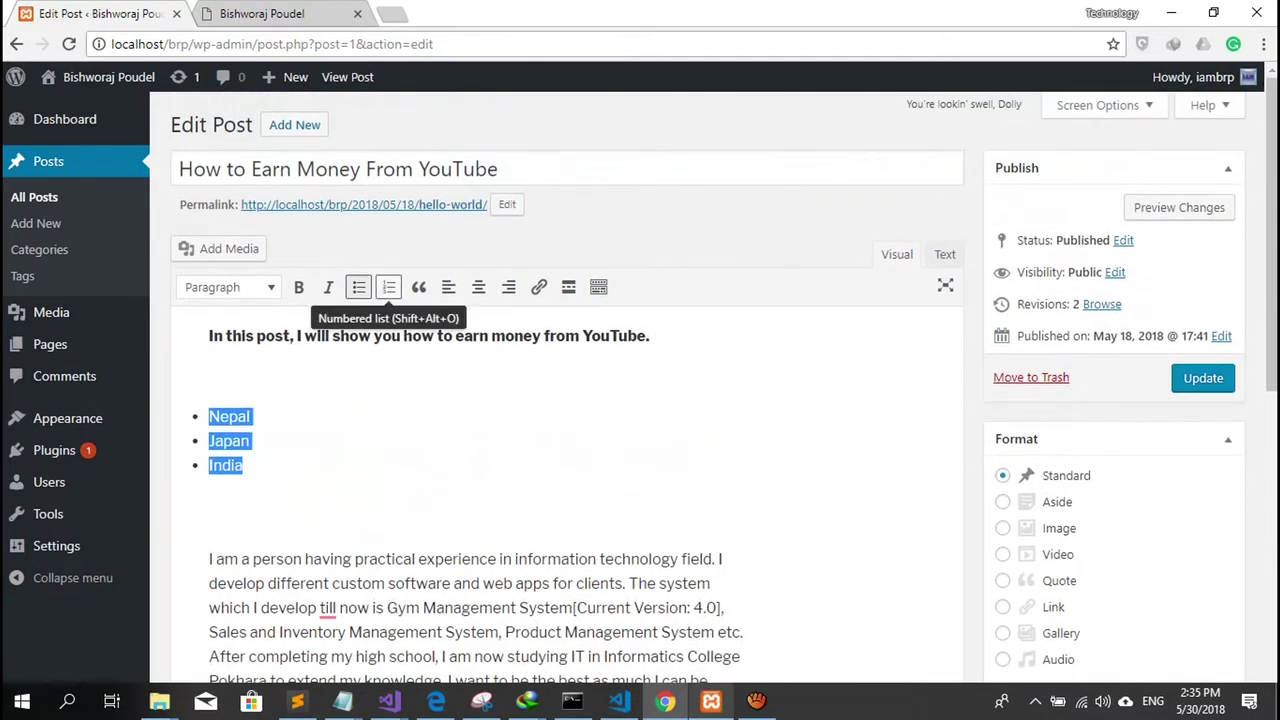
click(389, 287)
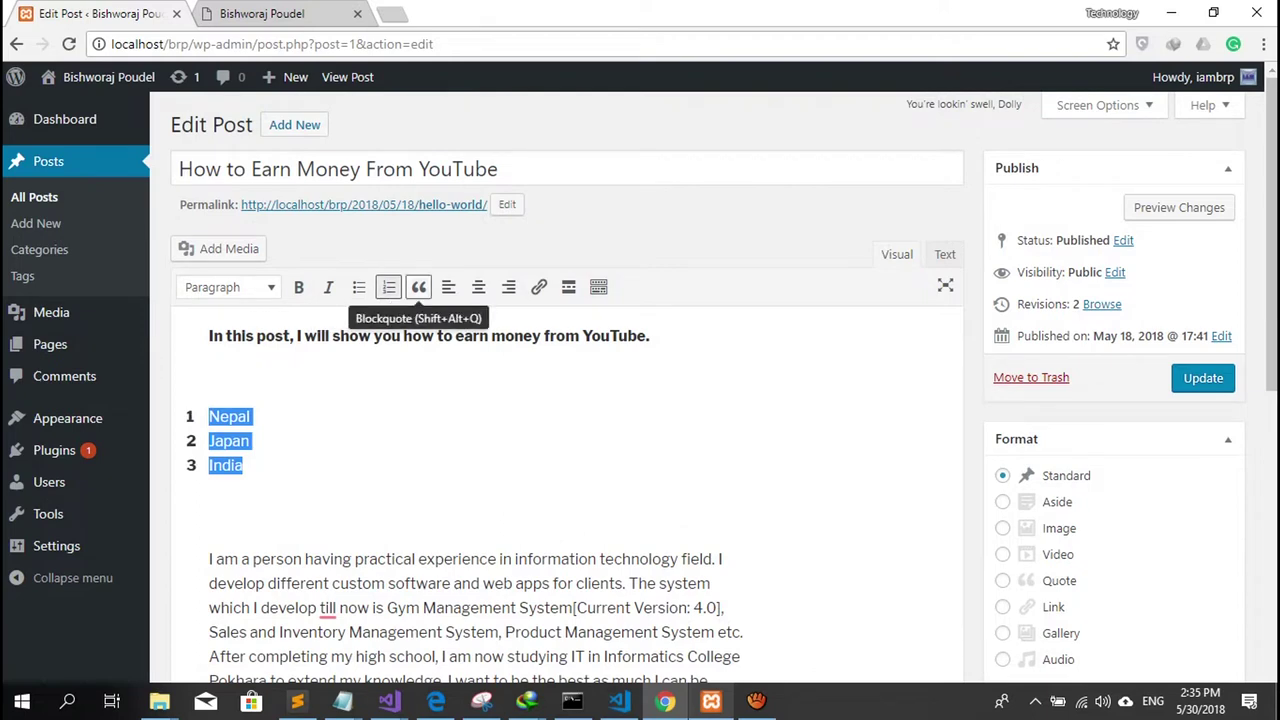
Step: Try to turn the passage from "share my ideas" to "Technology Channel" into a blockquote
scroll(306, 583, down, 3)
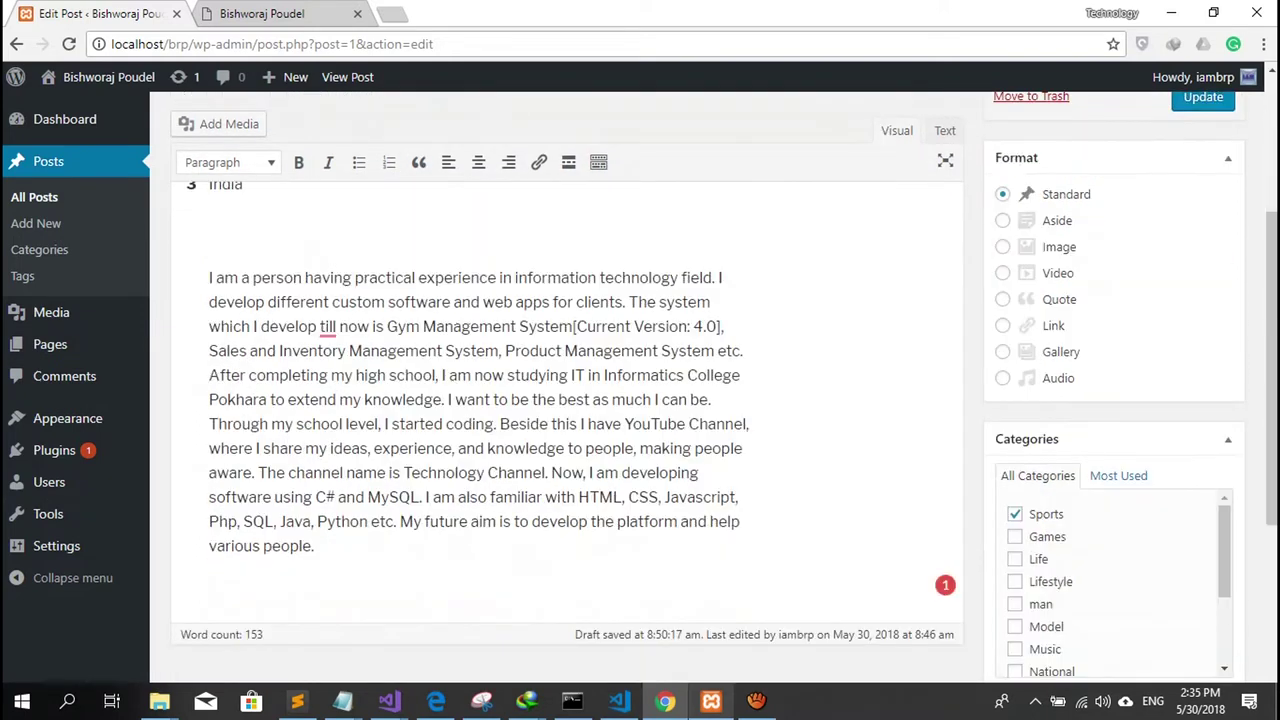
drag(294, 448, 515, 472)
drag(262, 448, 546, 472)
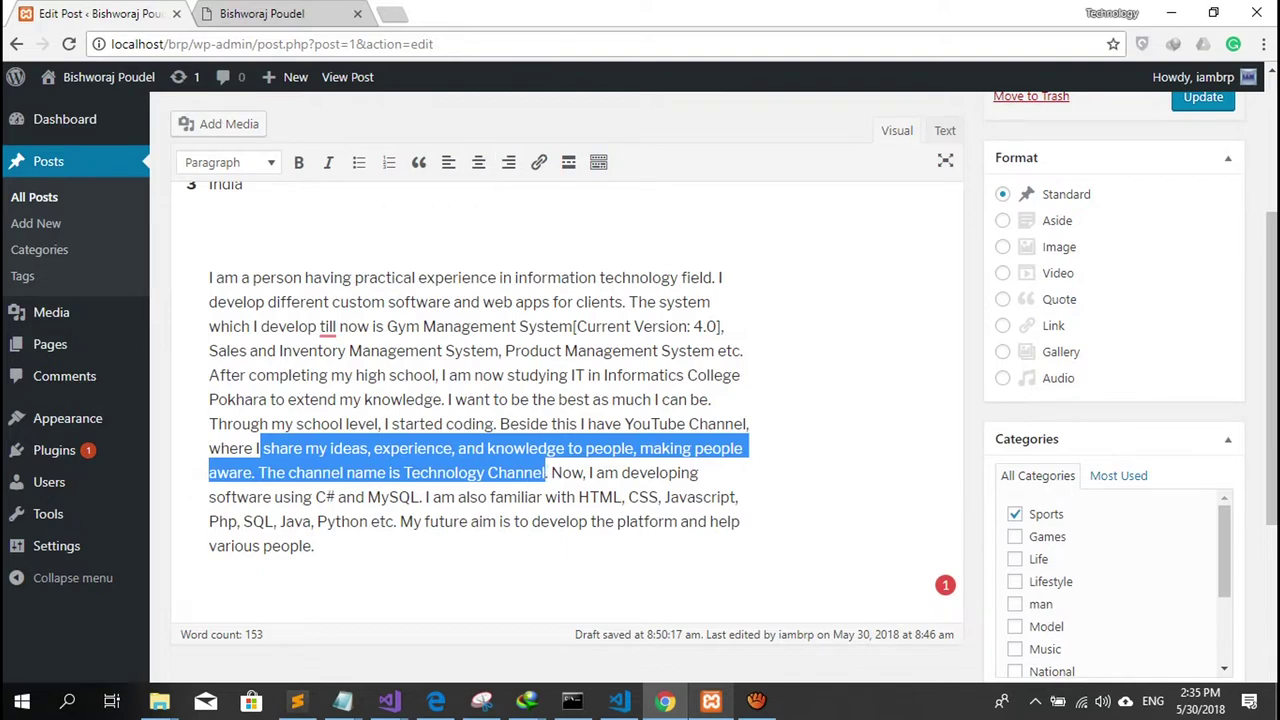
click(419, 162)
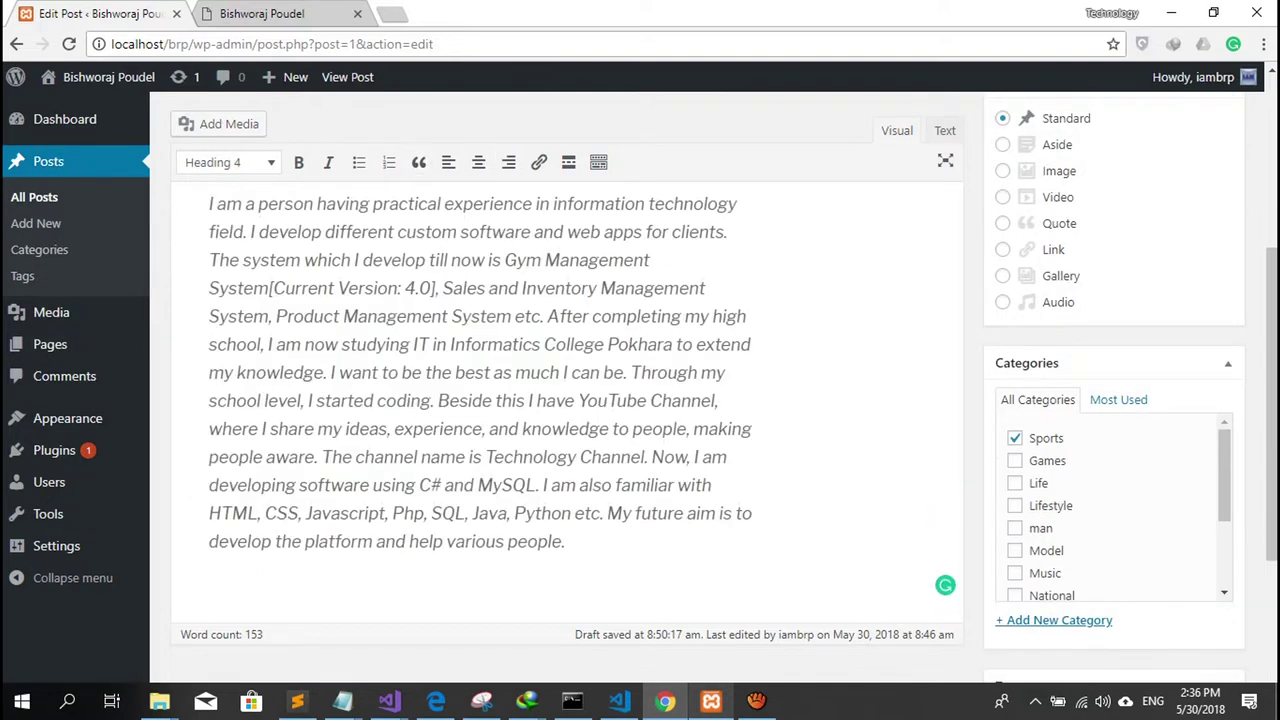
scroll(560, 400, up, 3)
scroll(560, 400, down, 3)
Step: Undo the blockquote formatting on the biography paragraph
click(468, 400)
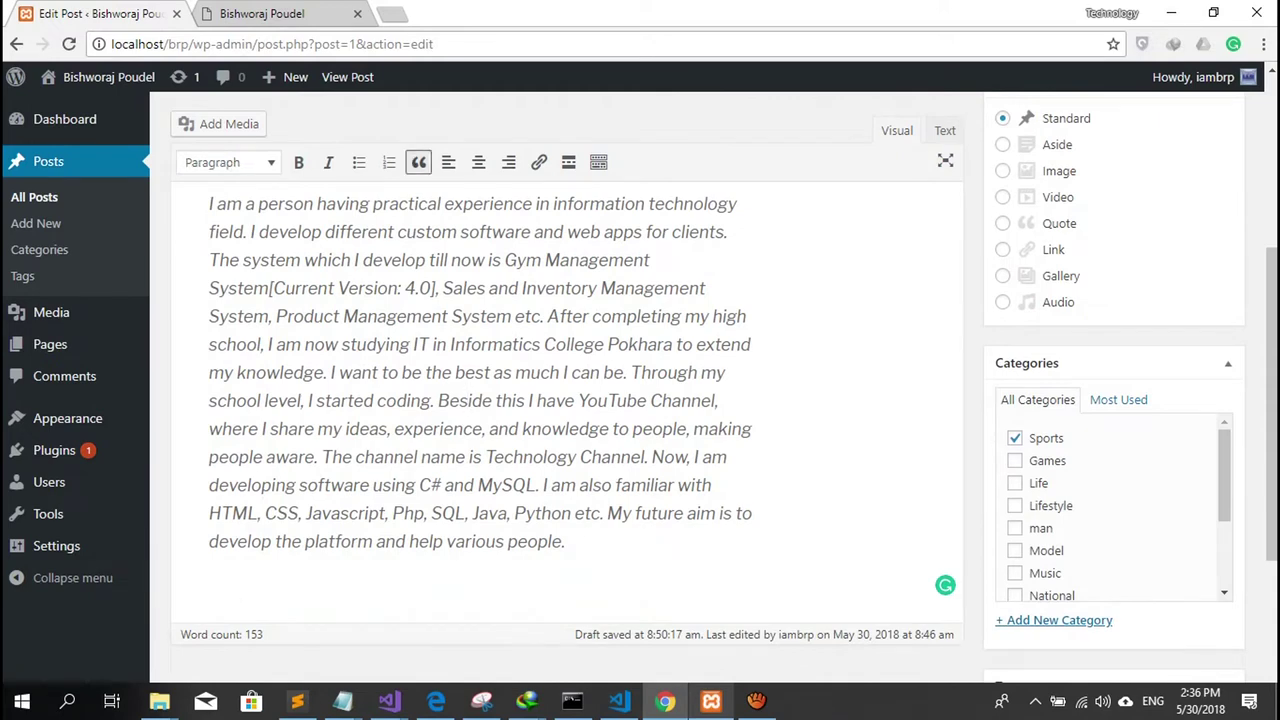
key(ctrl+f)
key(Escape)
key(ctrl+z)
key(ctrl+z)
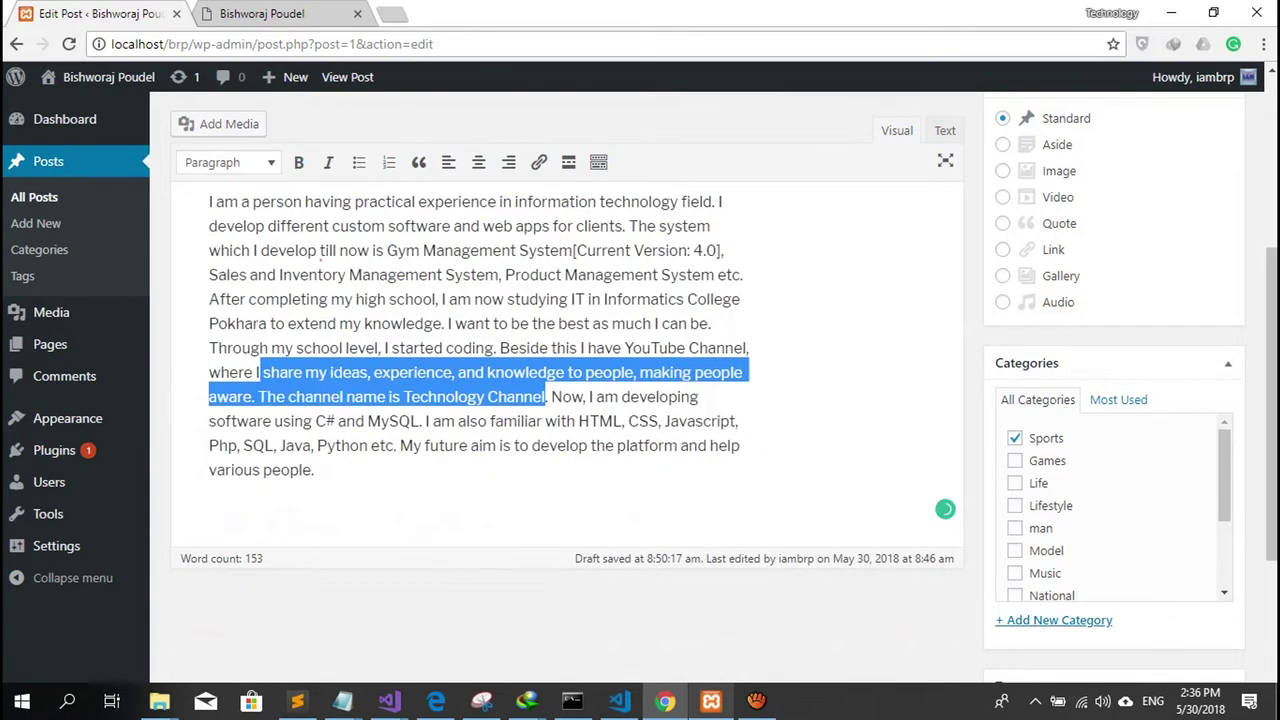
scroll(560, 400, up, 2)
click(467, 511)
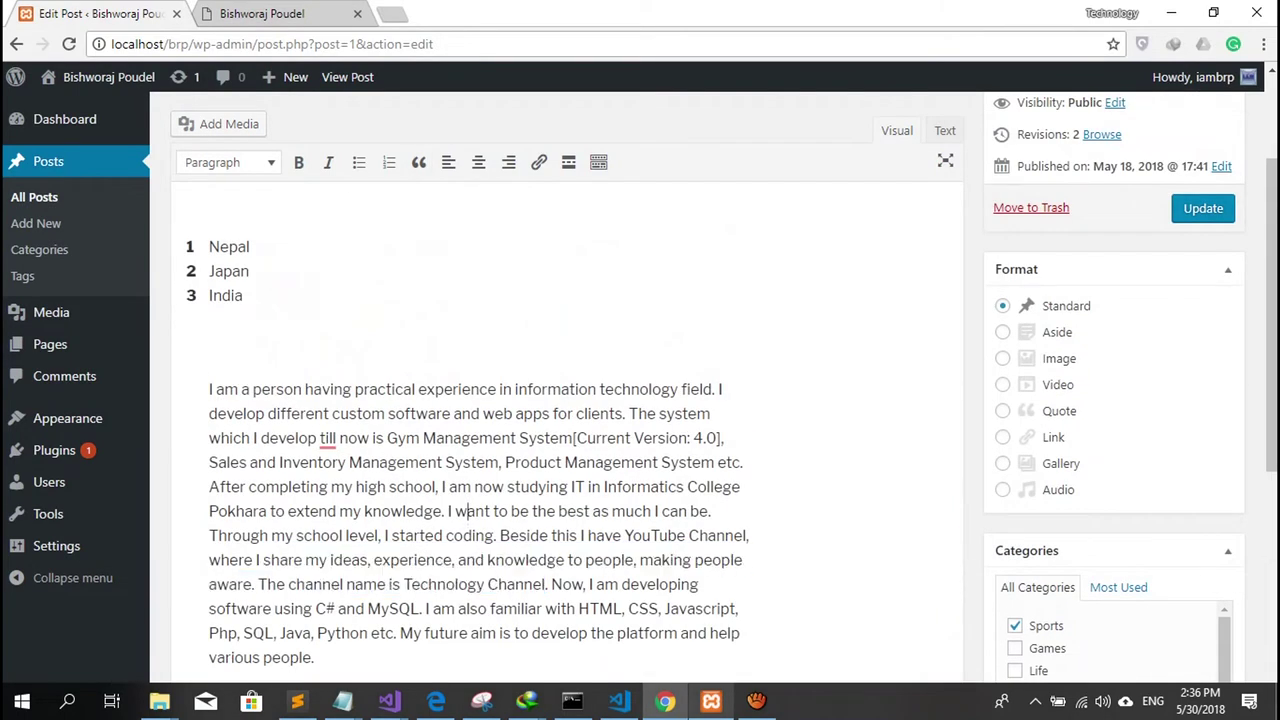
Step: Try to blockquote only the words "software and web apps for clients" in the biography, and undo it
scroll(467, 511, down, 1)
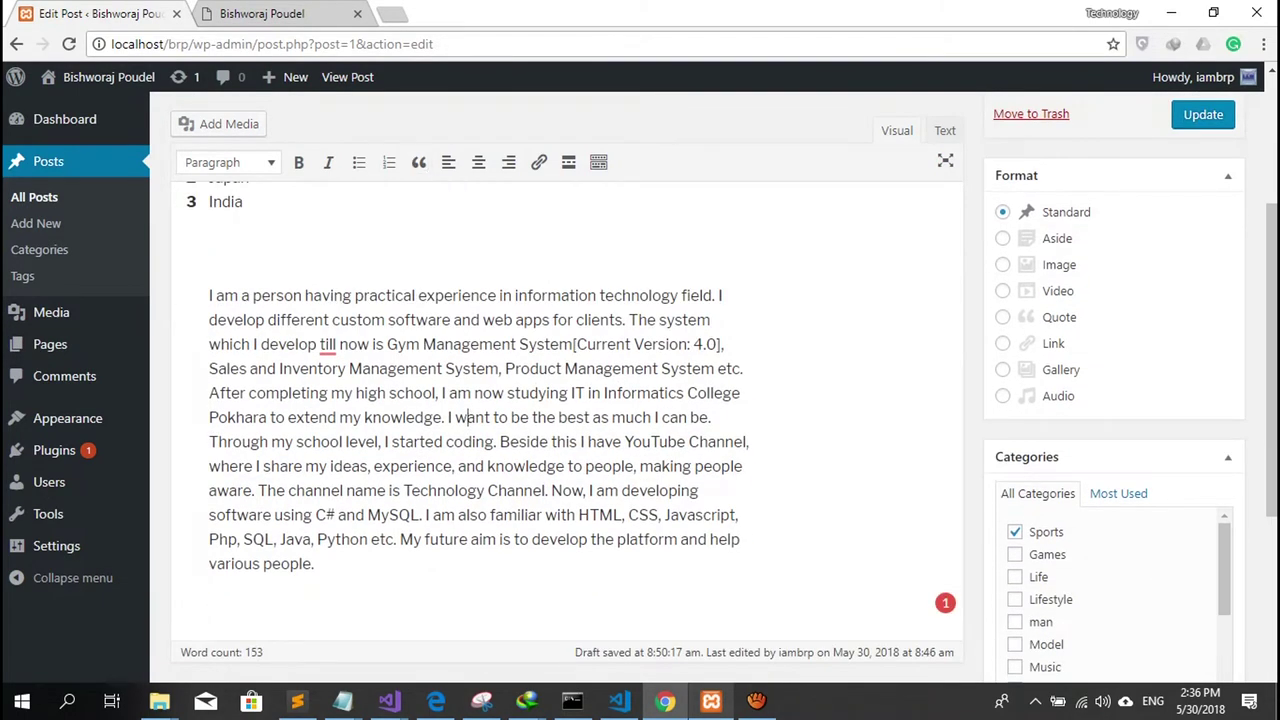
scroll(560, 400, up, 1)
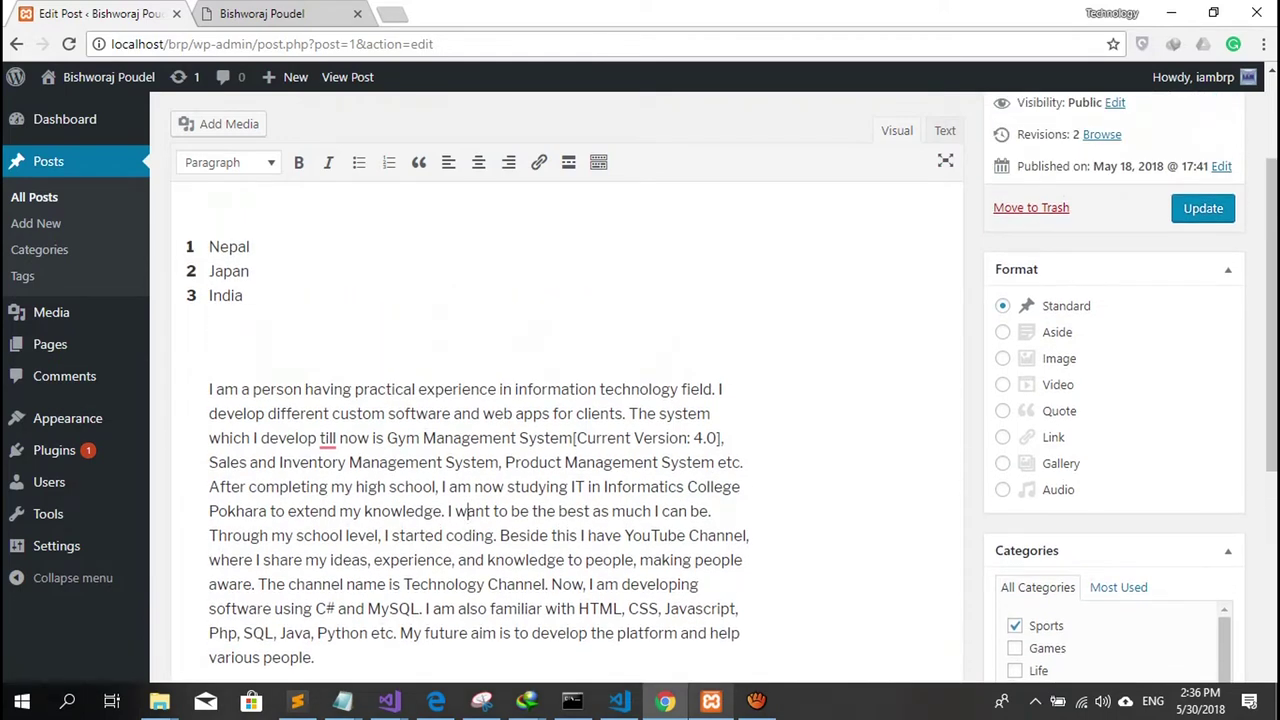
drag(616, 413, 388, 413)
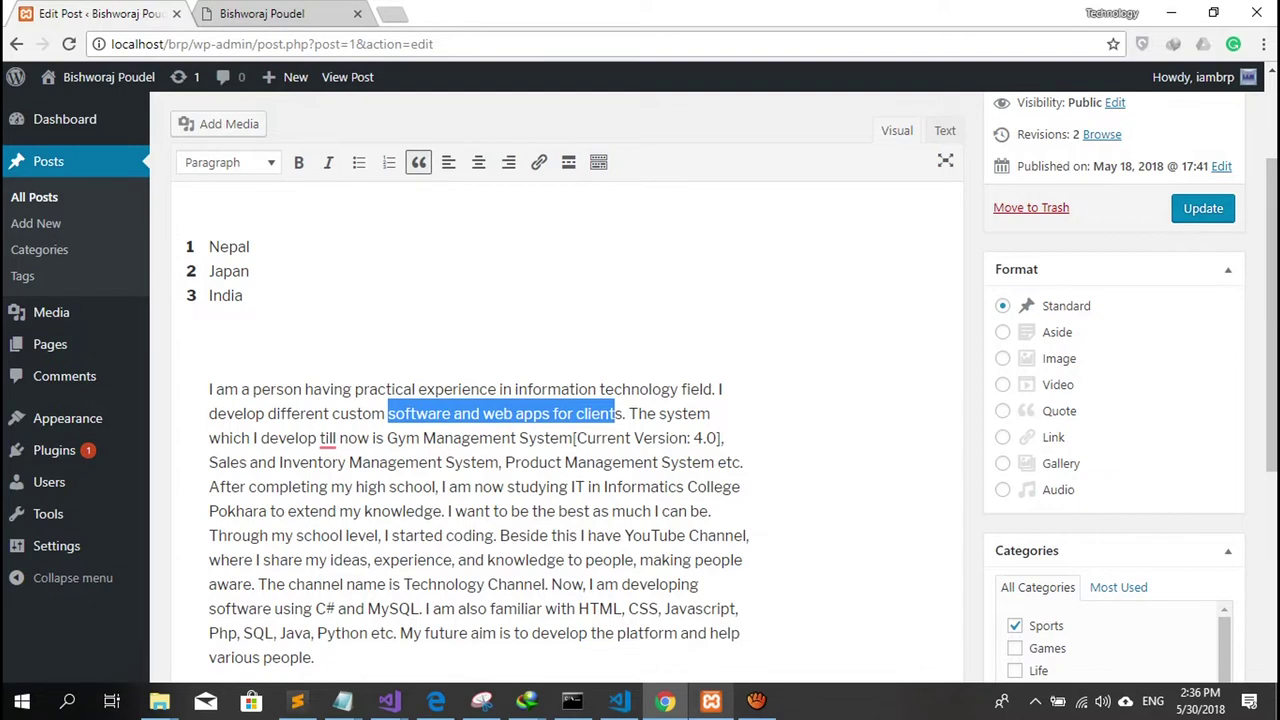
click(419, 162)
click(472, 456)
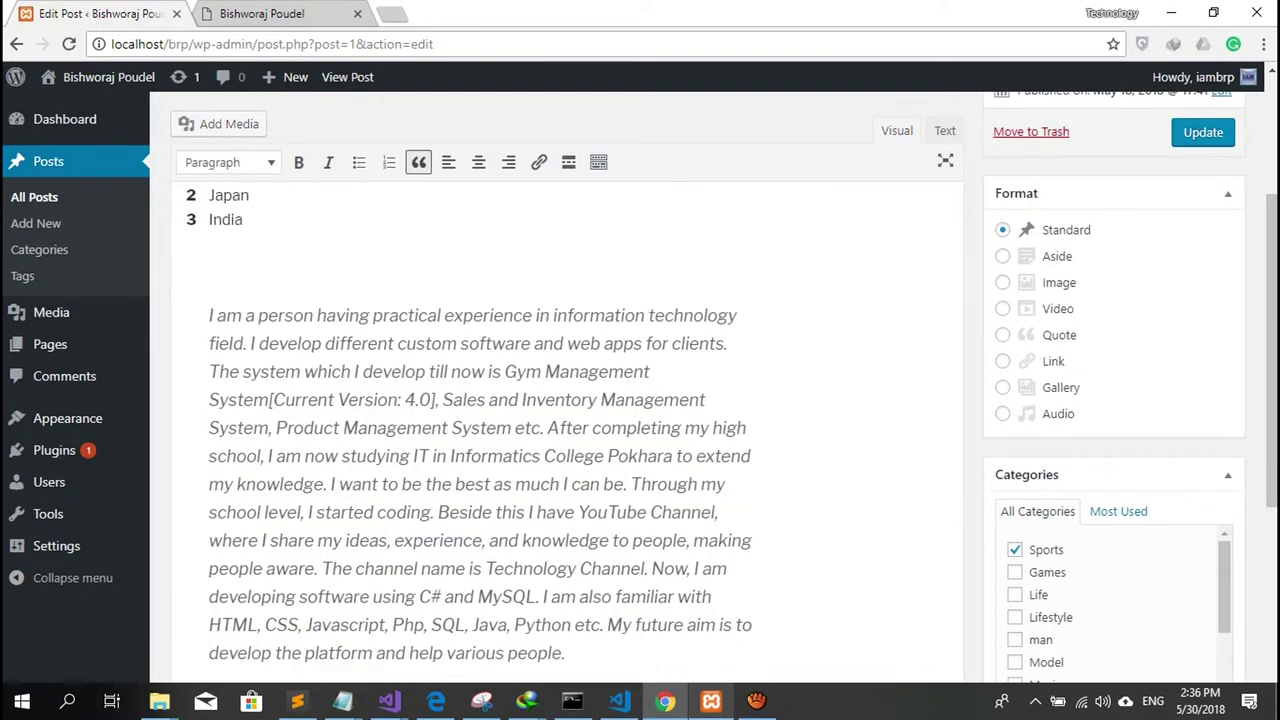
key(ctrl+z)
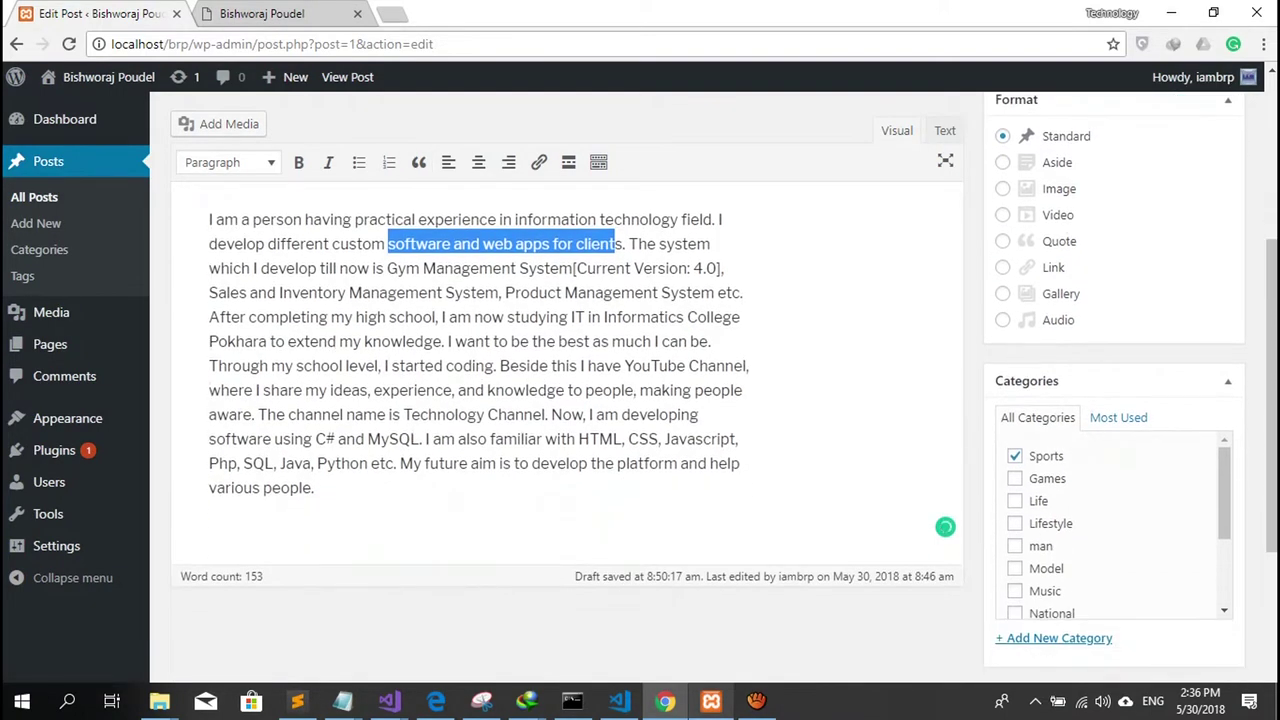
Step: Split the biography before "I am also familiar with HTML" and format the new last paragraph as a blockquote
click(426, 439)
key(Return)
scroll(560, 380, down, 2)
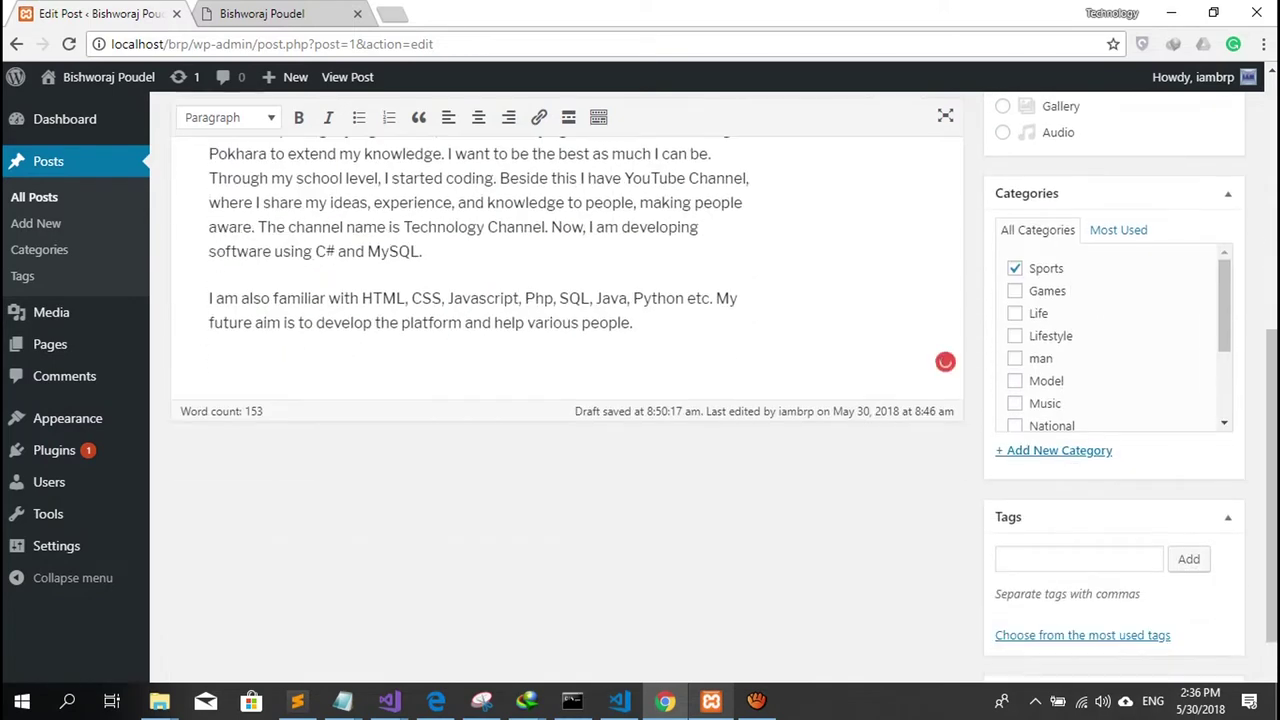
drag(632, 322, 209, 298)
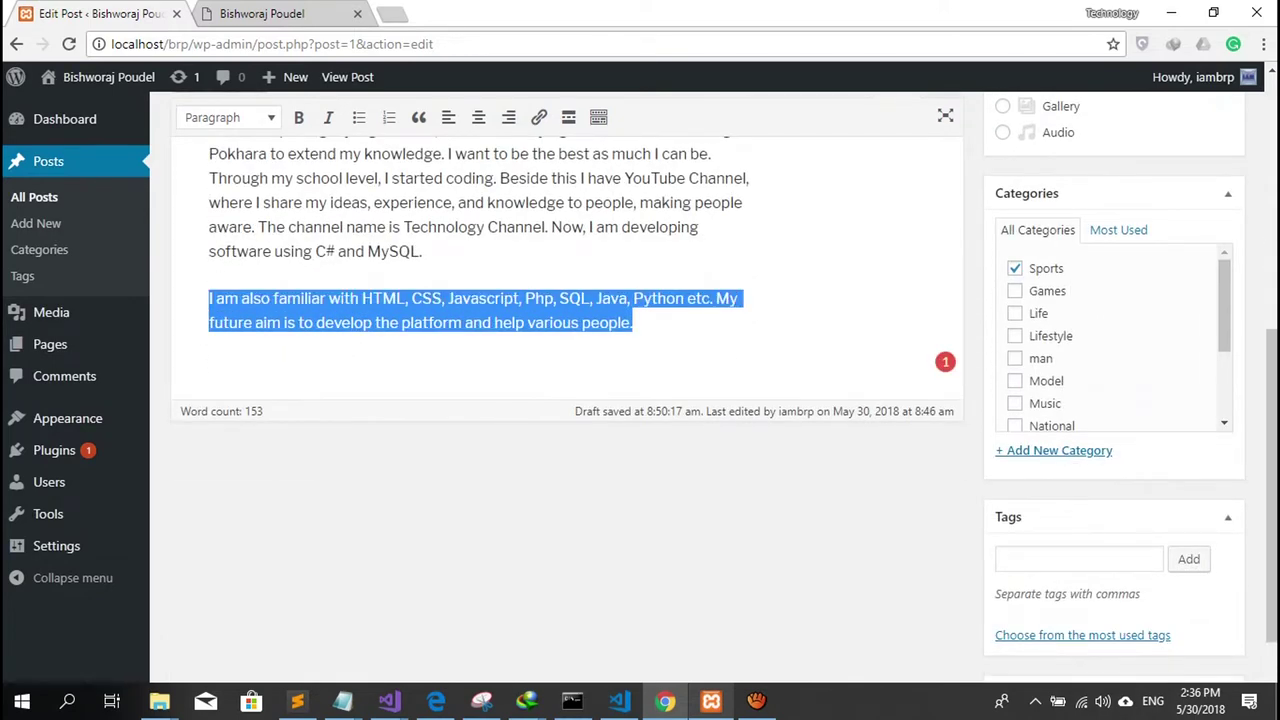
click(419, 117)
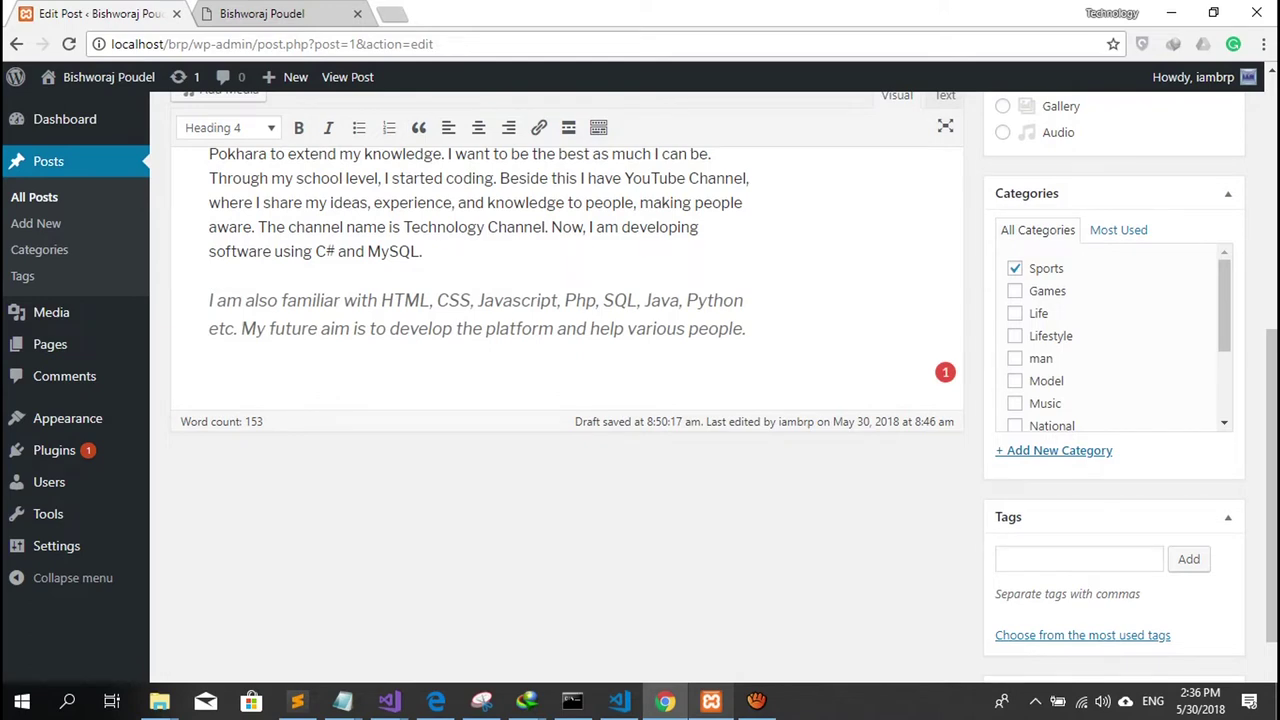
scroll(560, 380, up, 2)
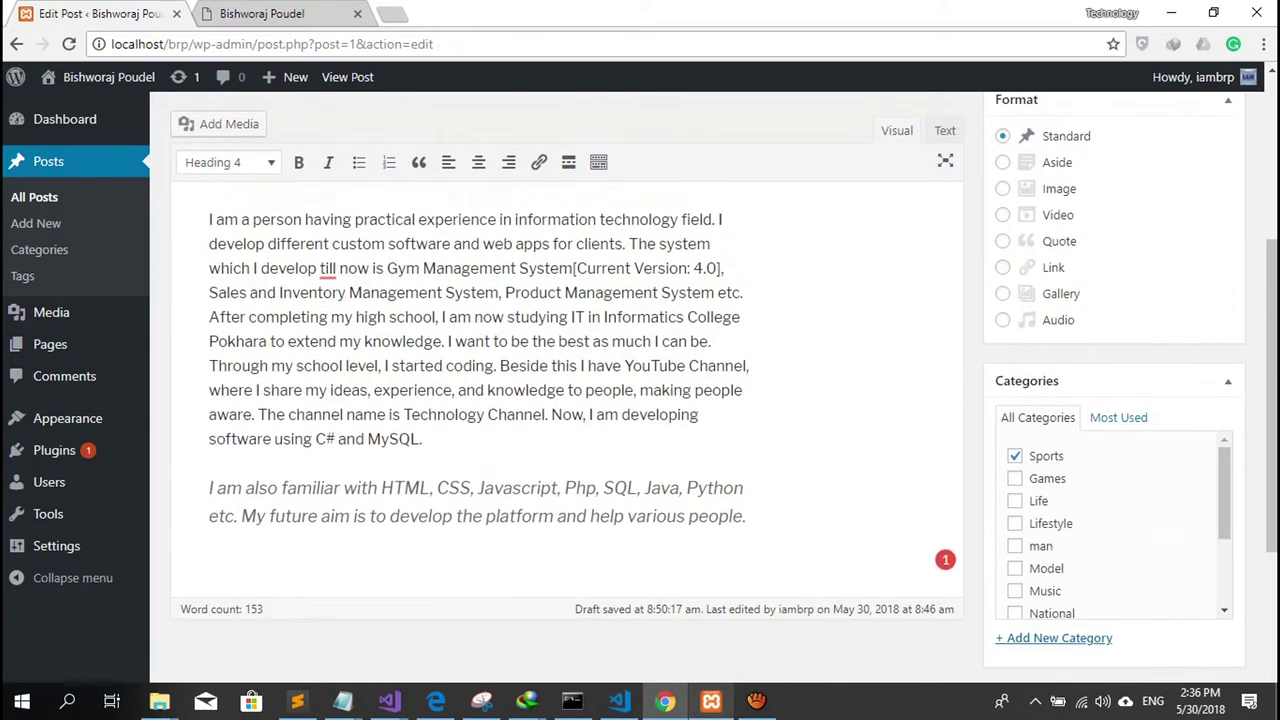
scroll(560, 380, down, 2)
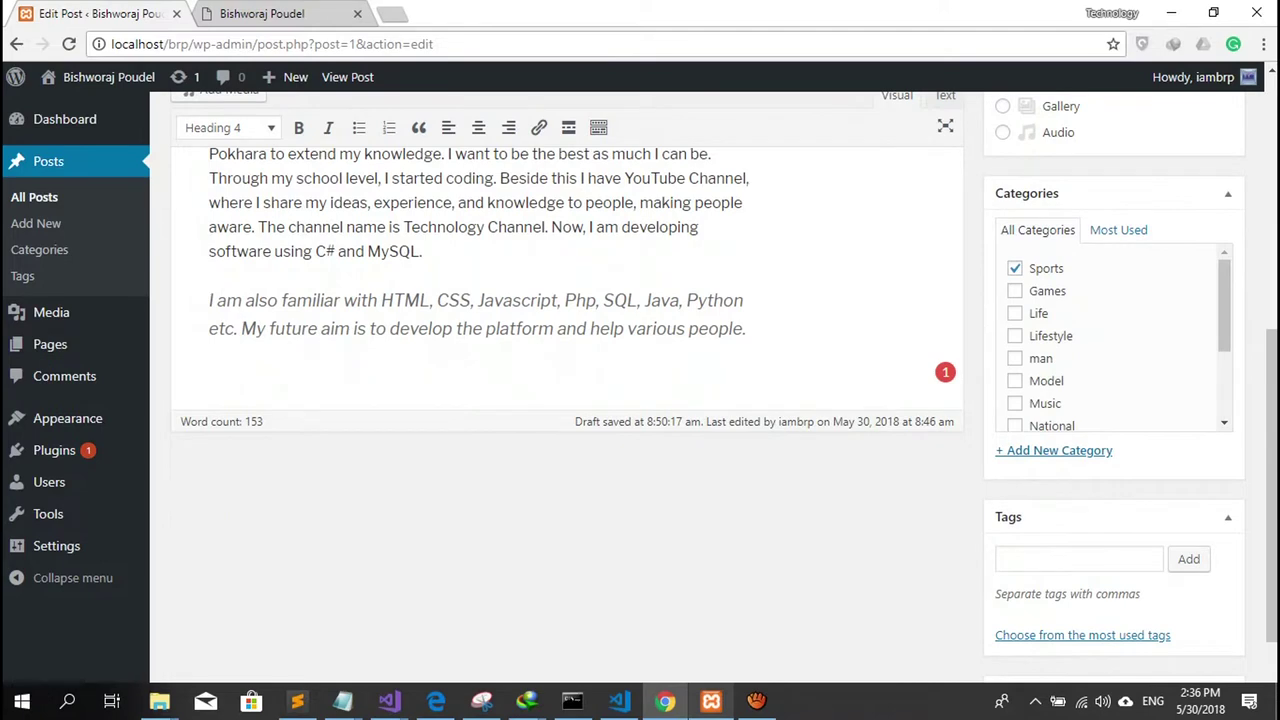
Step: Update the post to save its changes, and open the list of post categories
scroll(1110, 340, down, 3)
scroll(560, 400, up, 4)
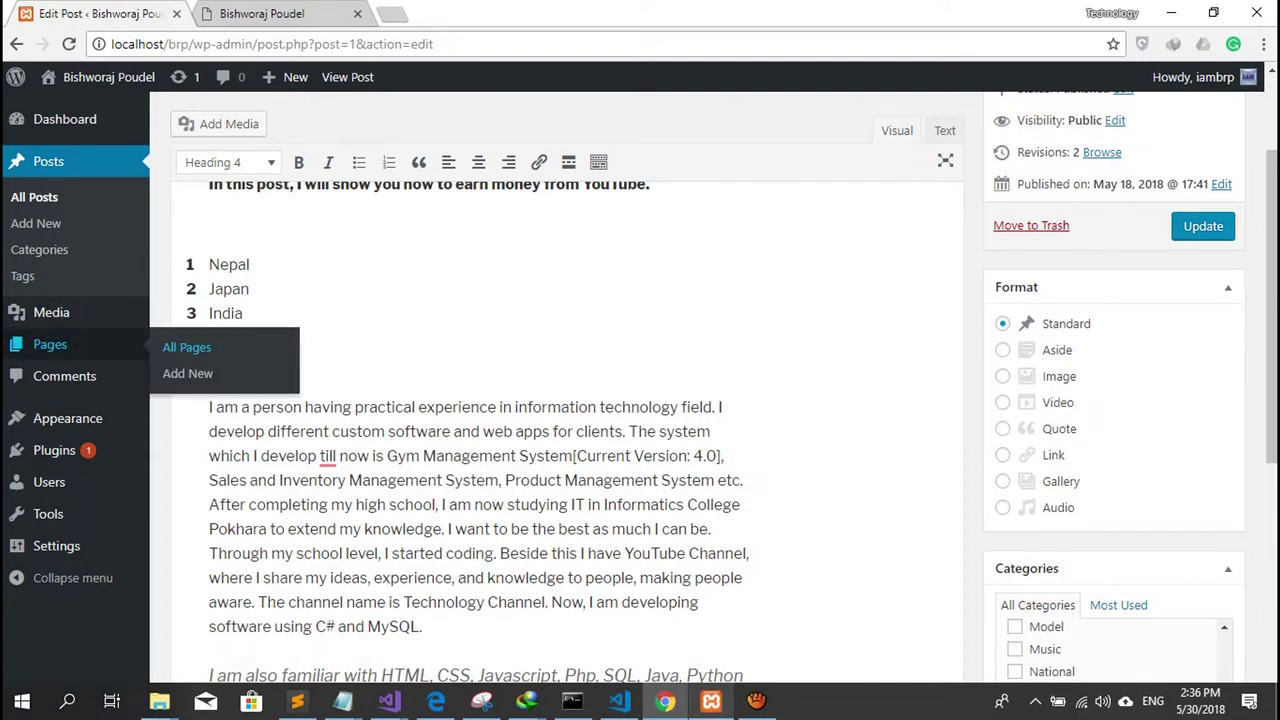
click(39, 249)
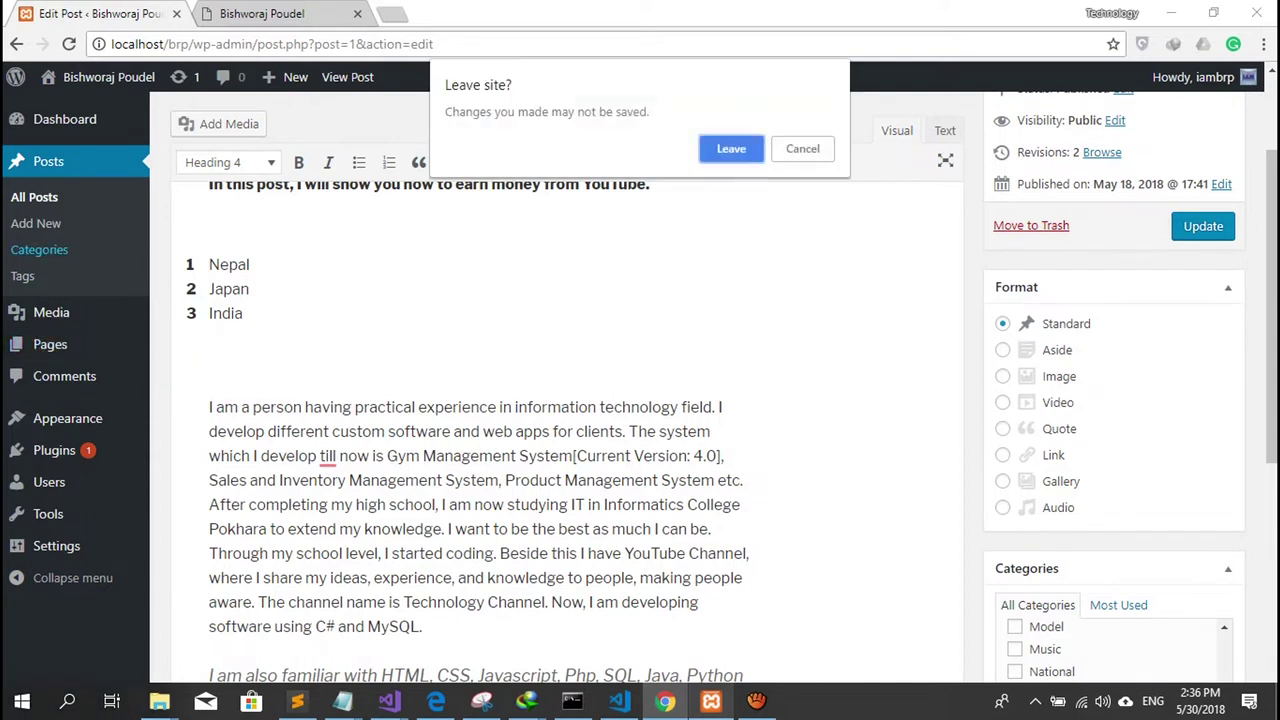
key(Return)
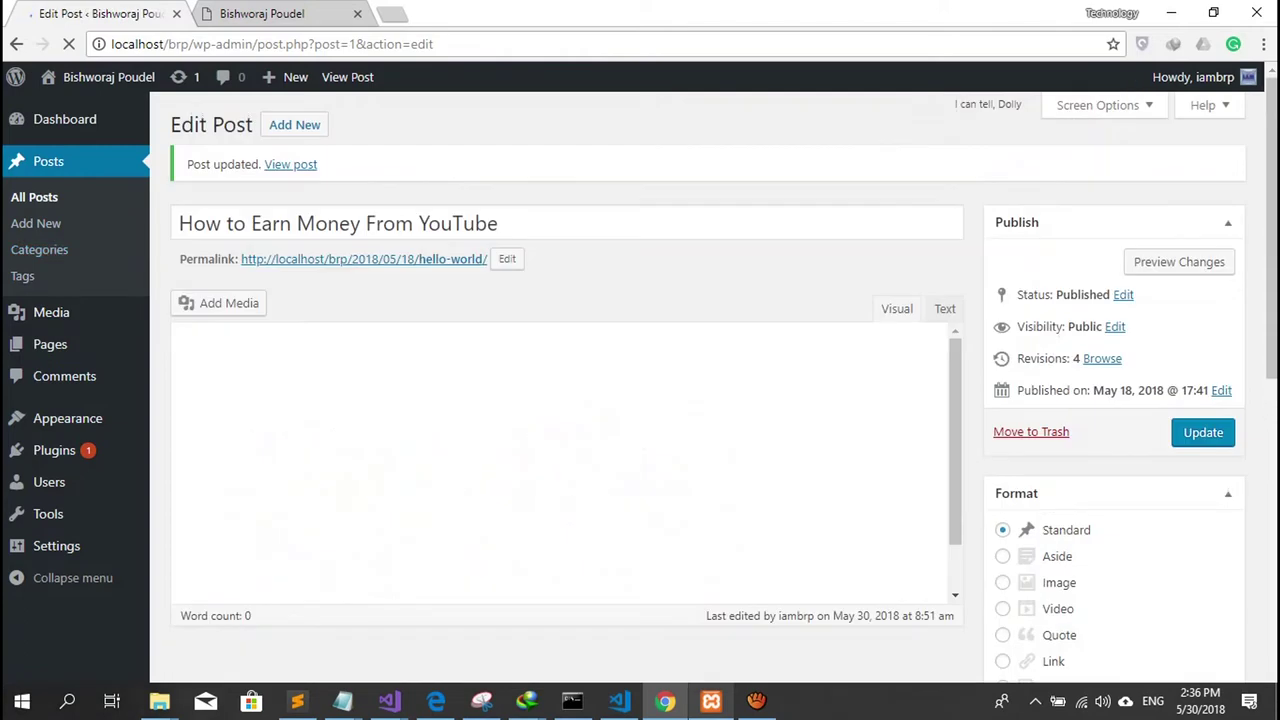
click(39, 249)
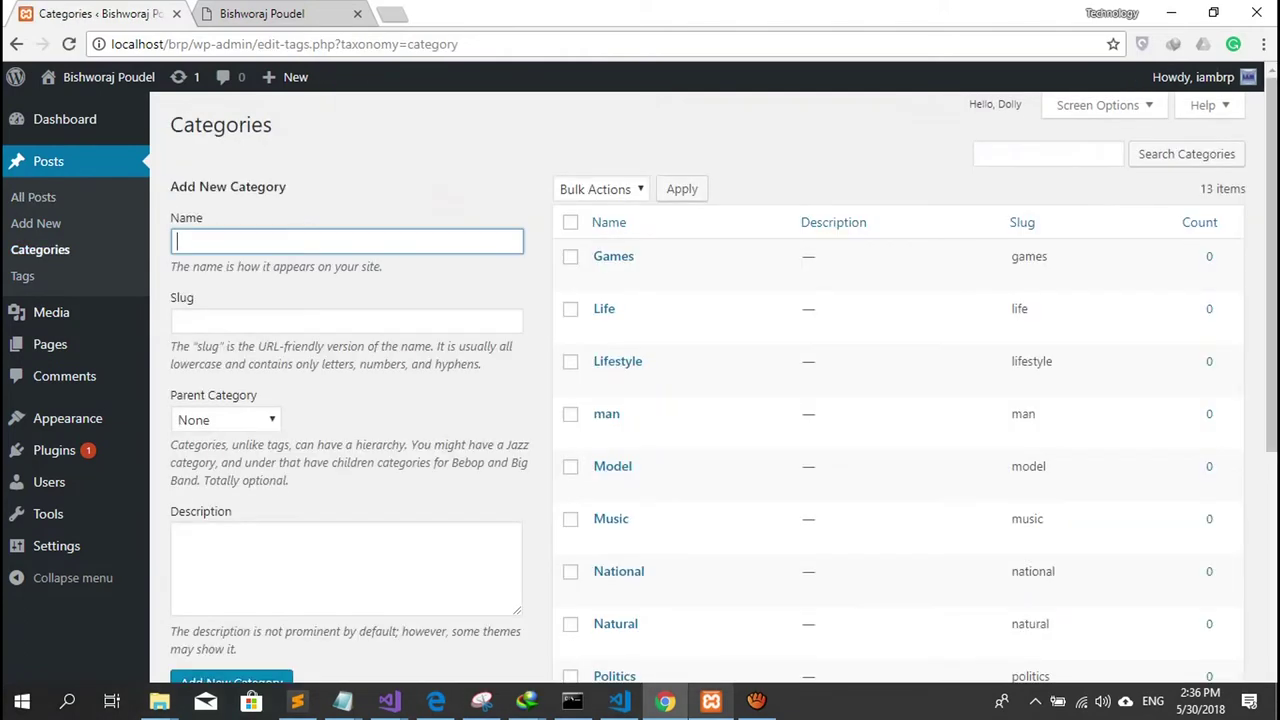
scroll(700, 380, down, 4)
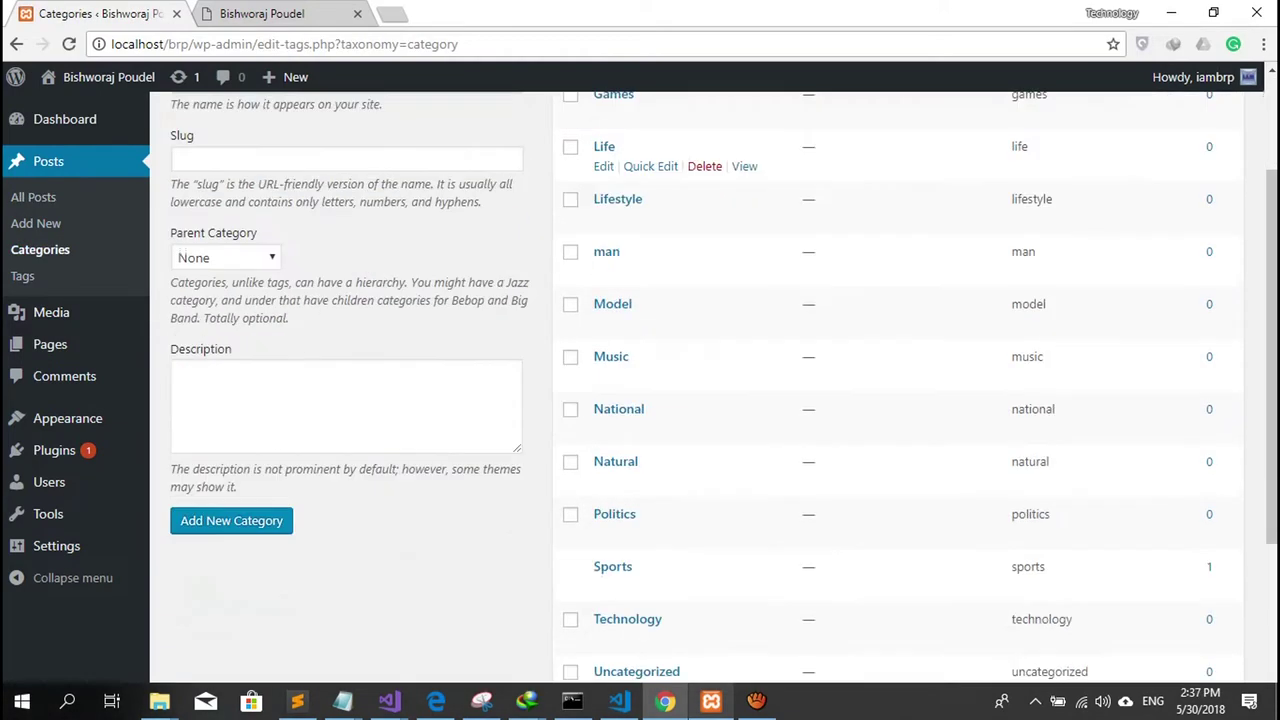
Step: Look through the post category list and its available bulk actions, and return to the dashboard
scroll(700, 380, up, 4)
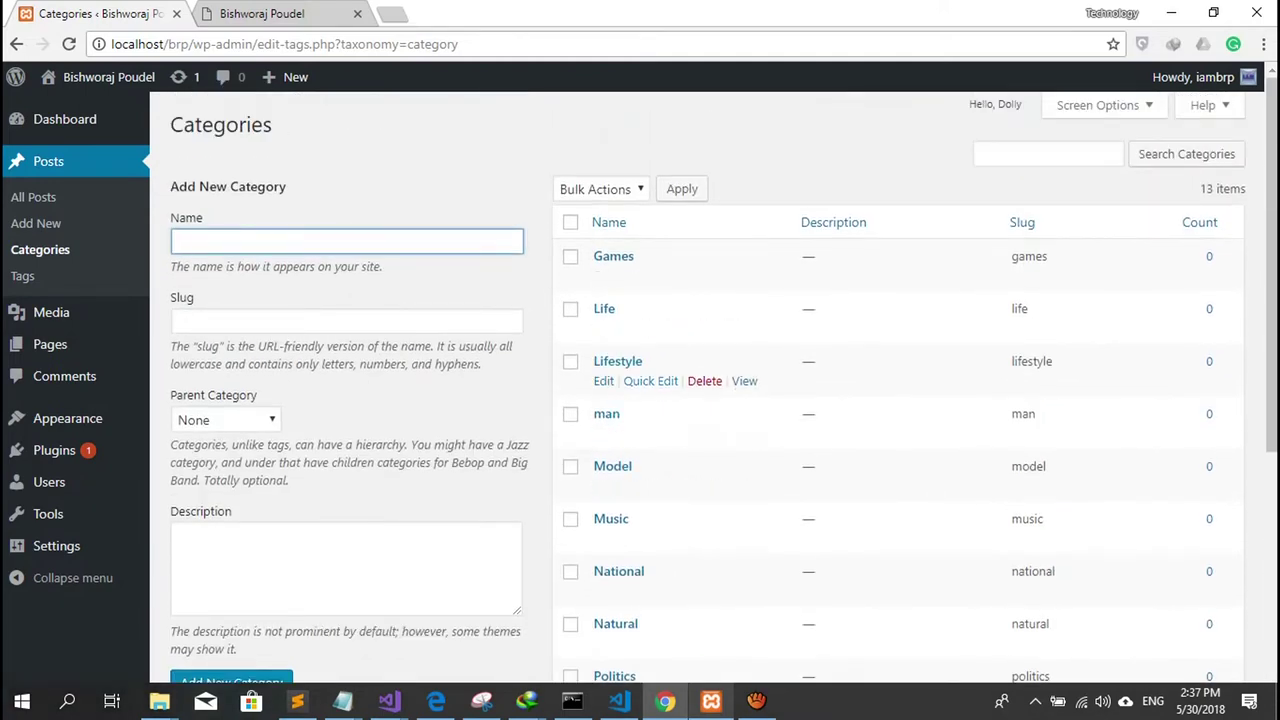
scroll(680, 365, down, 2)
scroll(680, 365, up, 2)
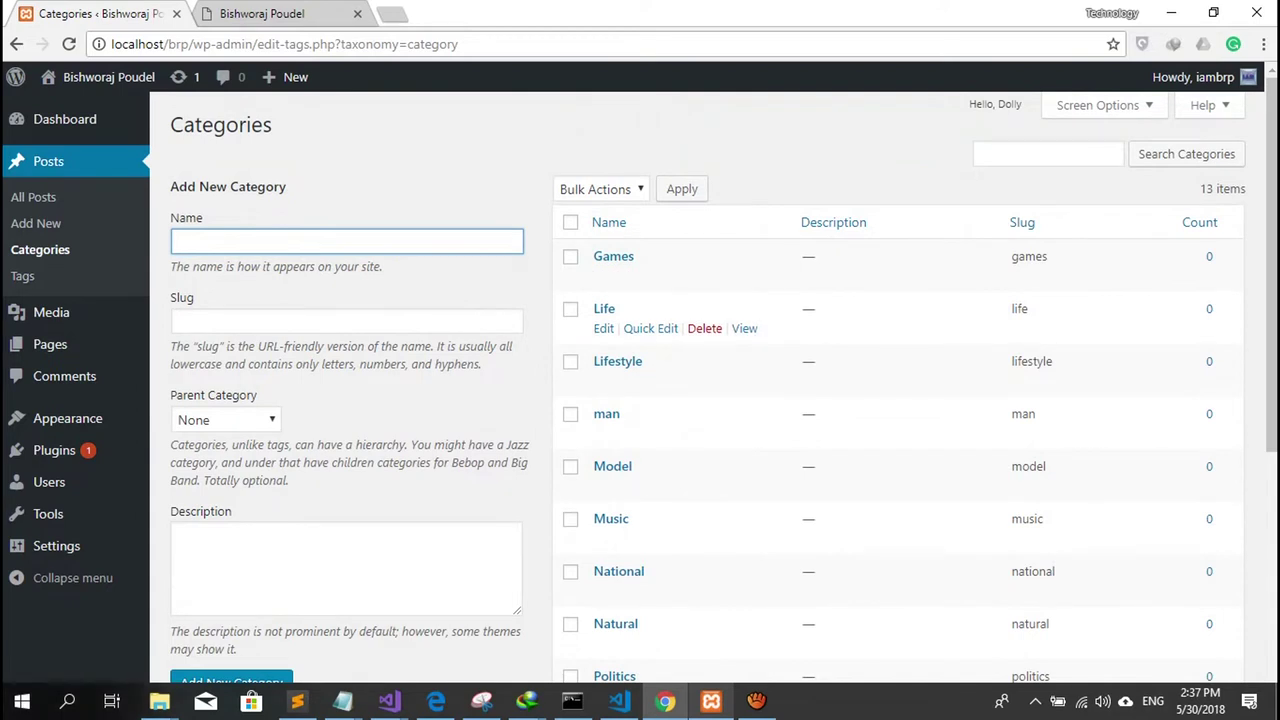
click(601, 189)
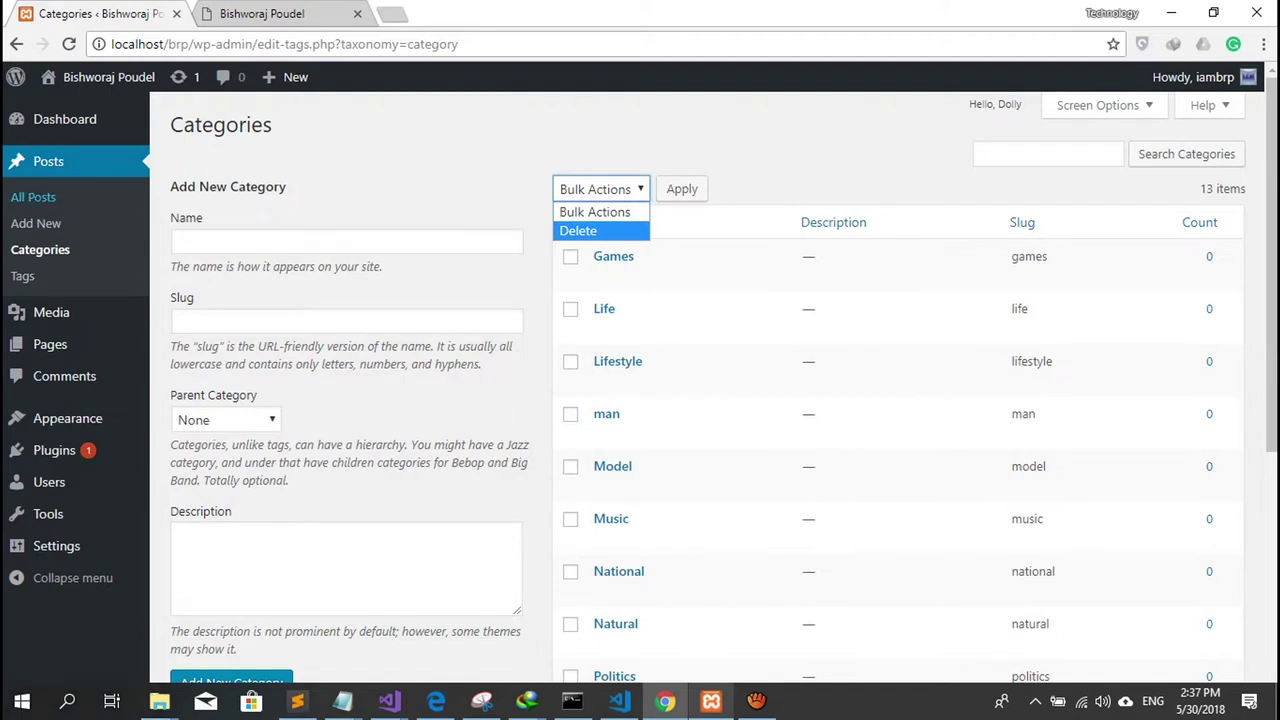
mouse_move(65, 120)
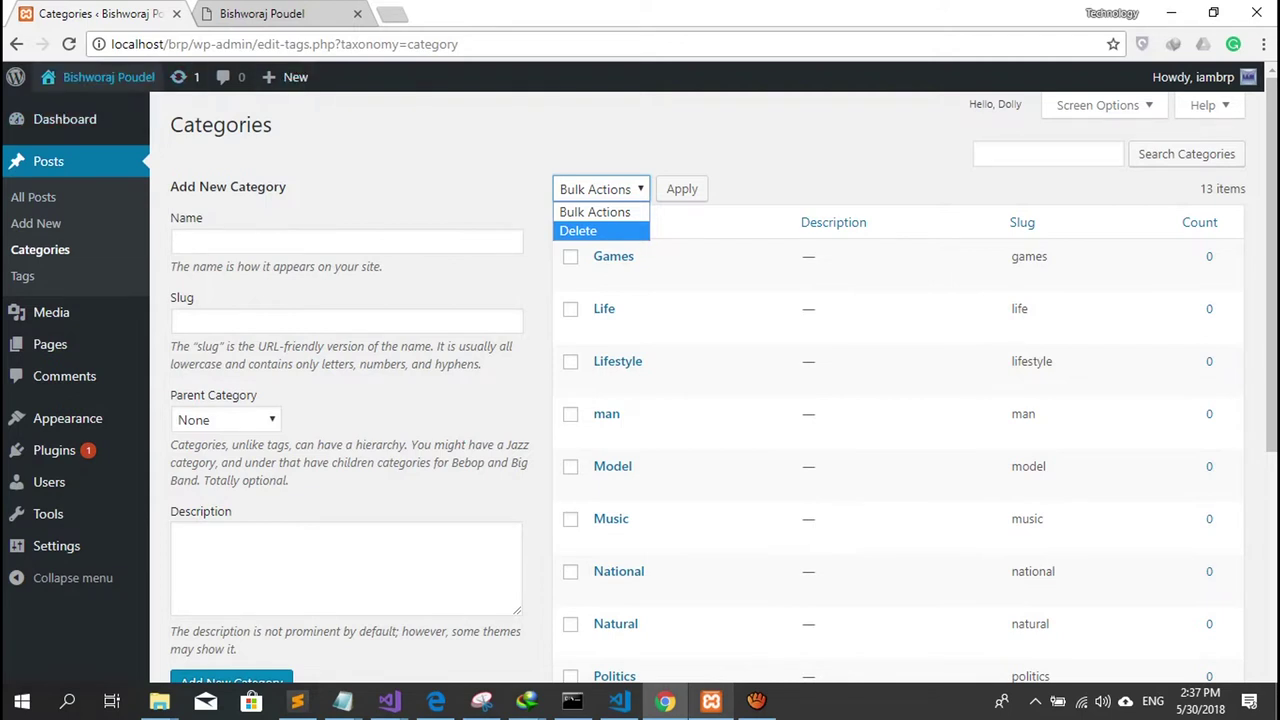
click(65, 120)
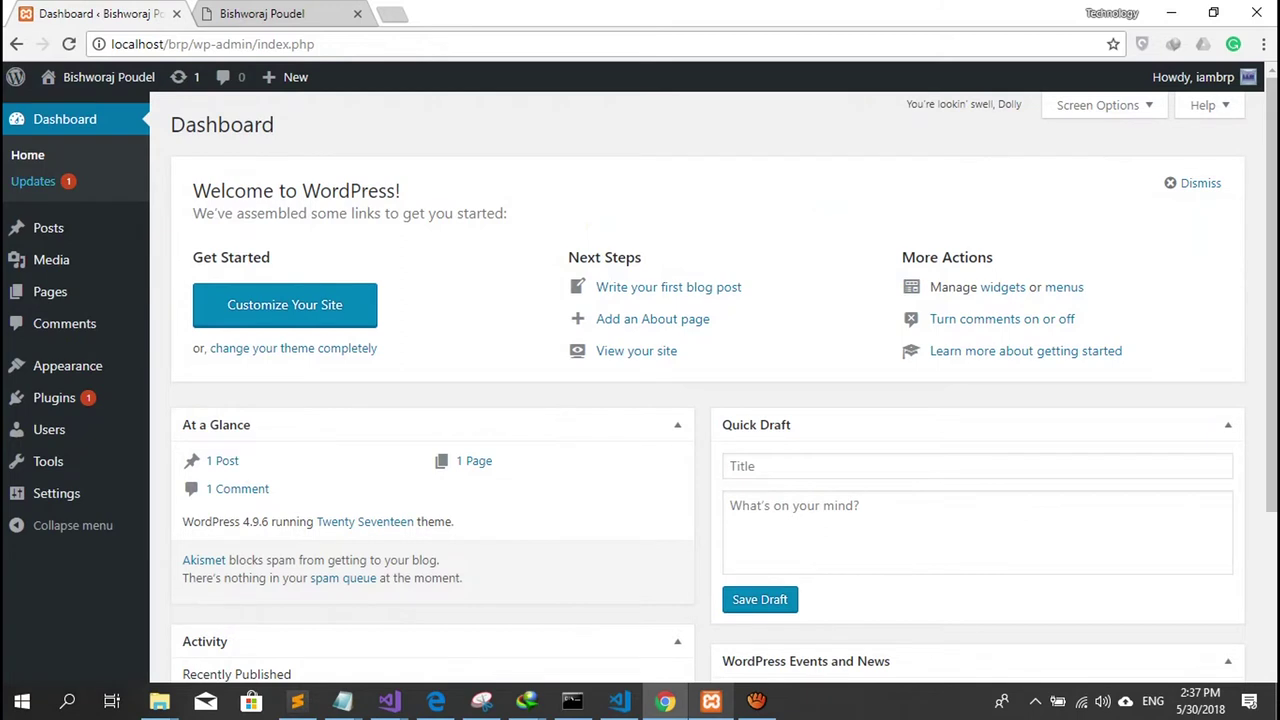
mouse_move(48, 228)
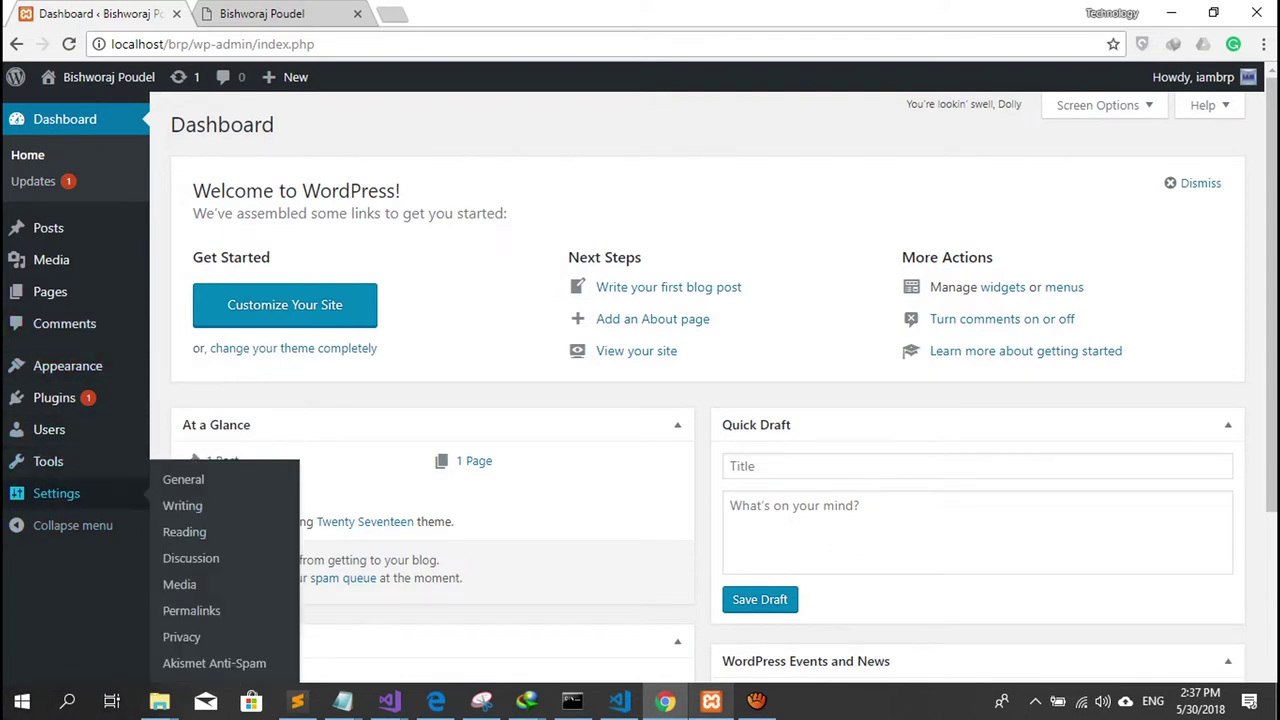
Step: Open the form for adding a new user from the user list and examine its fields and available roles
click(49, 429)
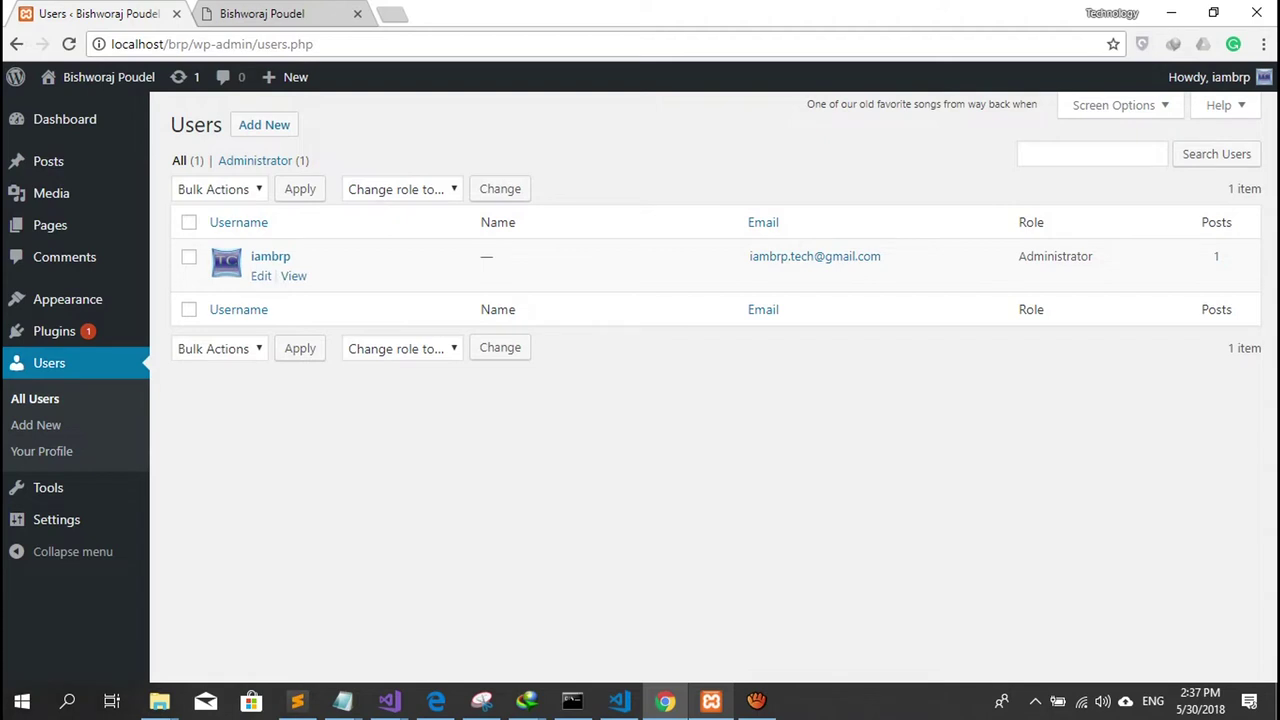
click(264, 125)
click(450, 267)
click(450, 357)
click(450, 323)
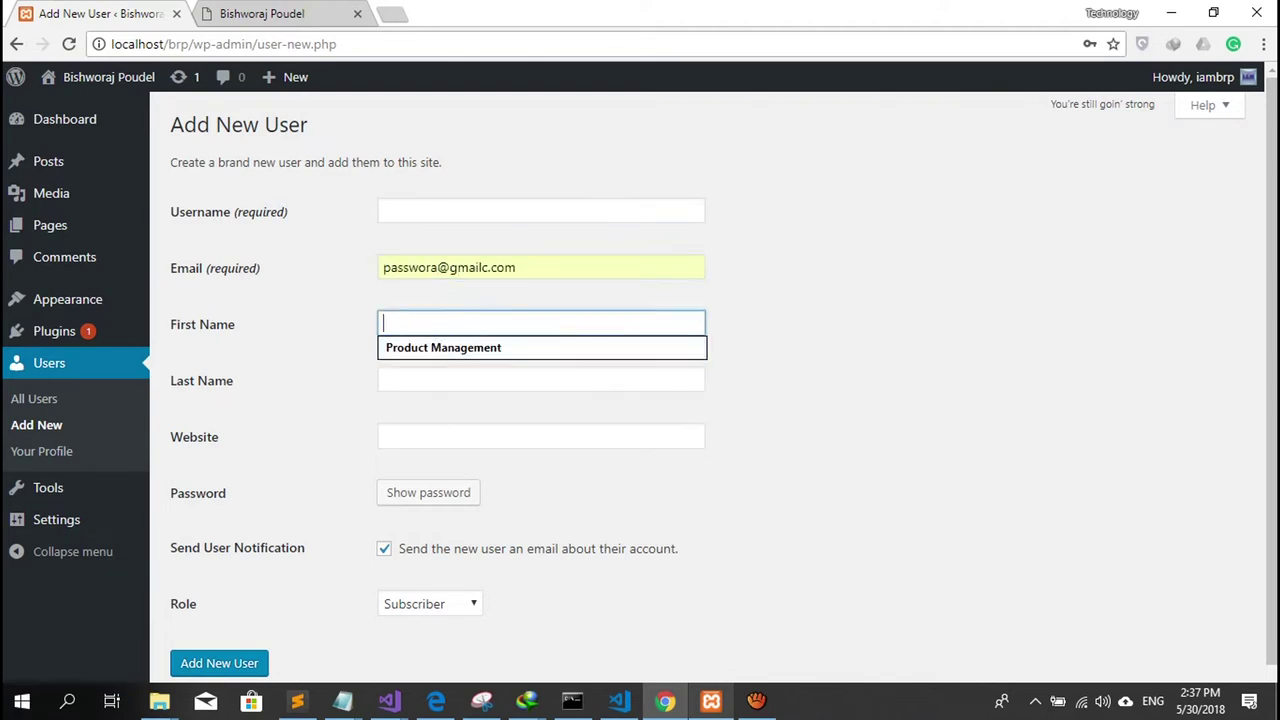
scroll(707, 387, down, 1)
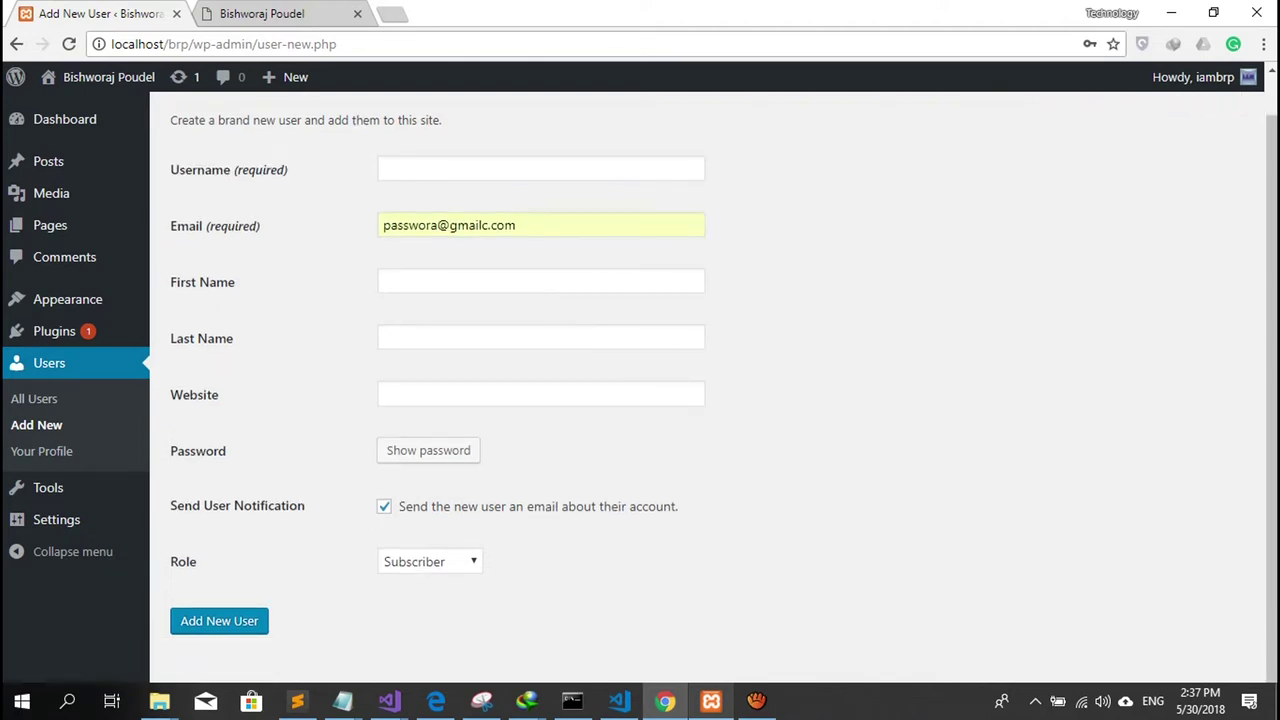
click(429, 561)
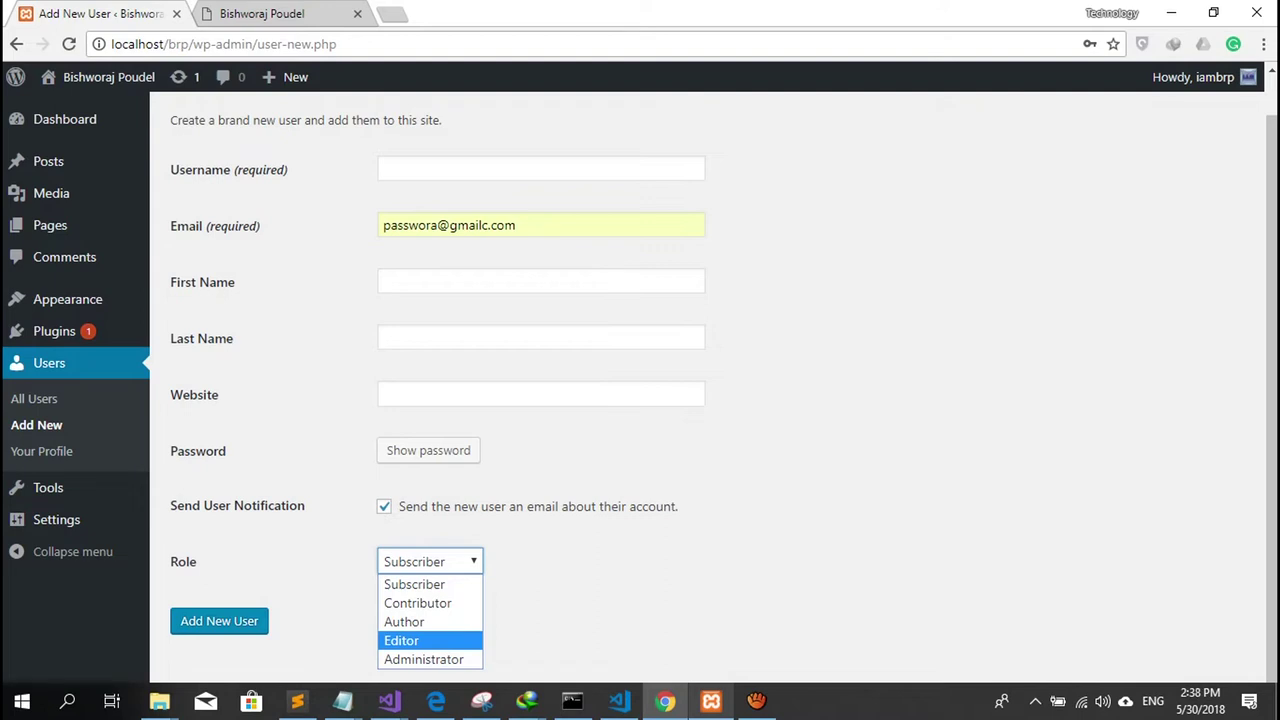
key(Escape)
mouse_move(56, 519)
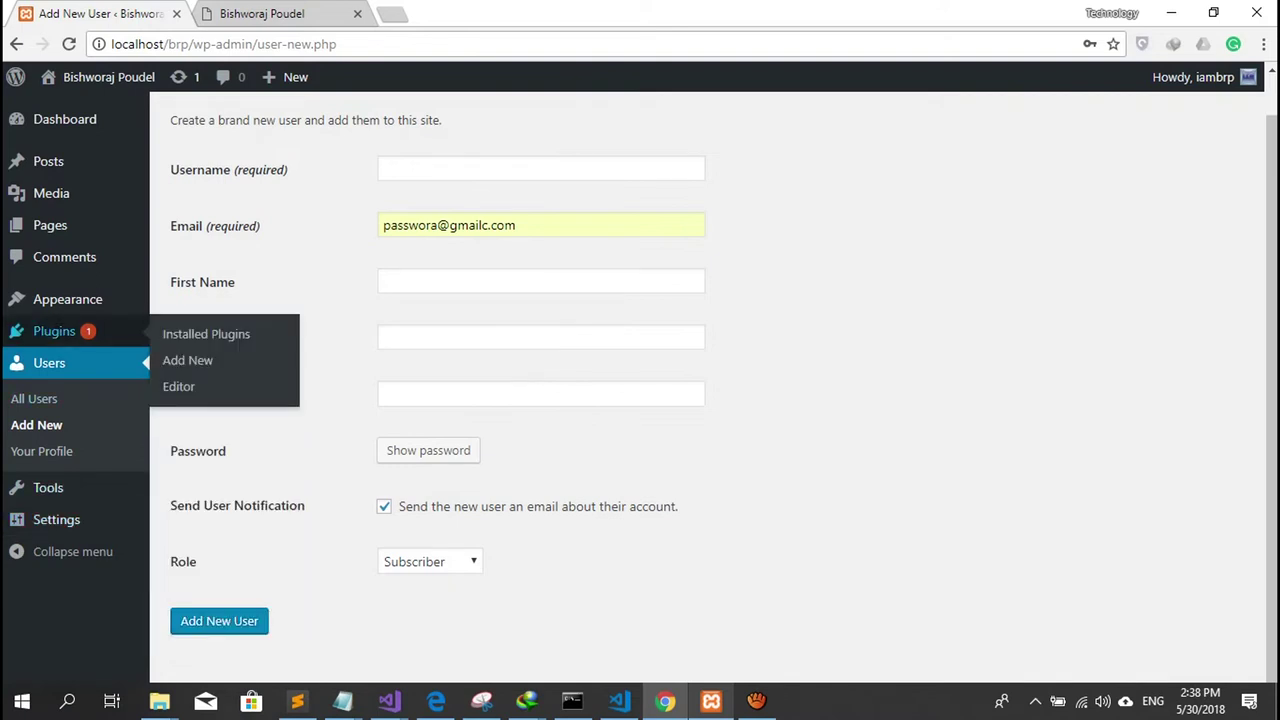
mouse_move(48, 161)
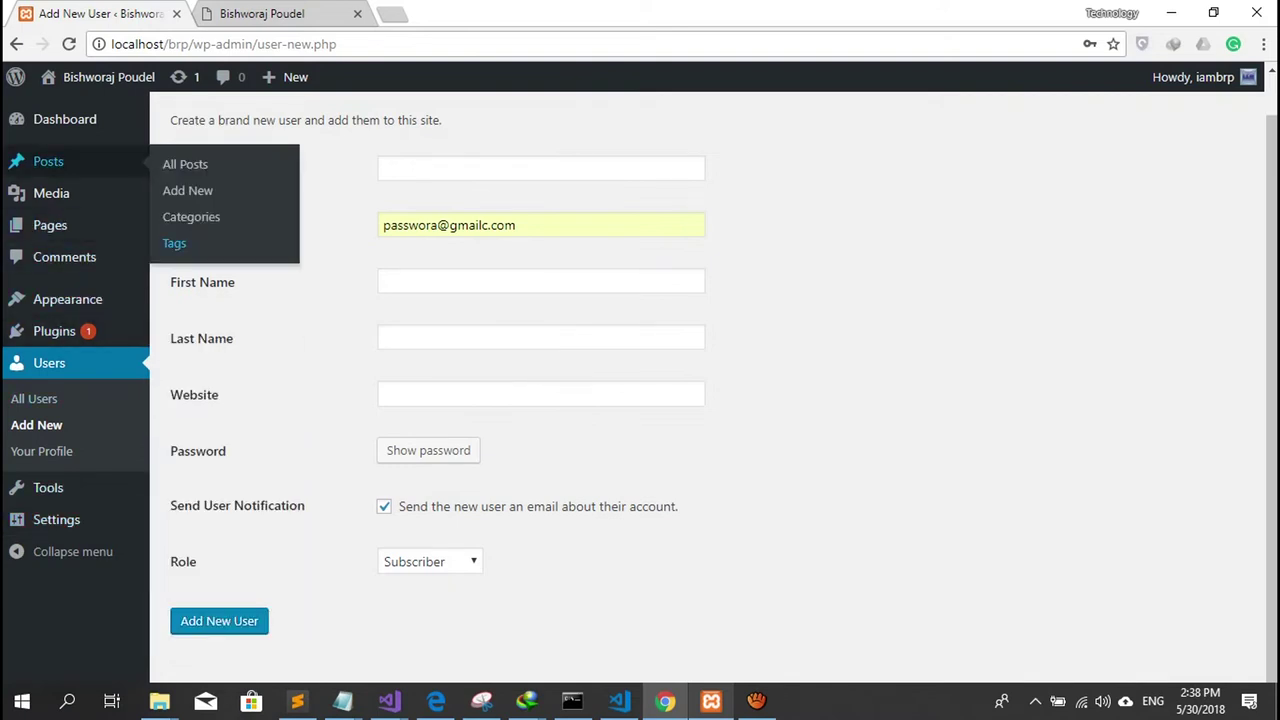
Step: Clear the text selection on the brp.com.np page and open localhost/brp in a new incognito window
key(ctrl+Tab)
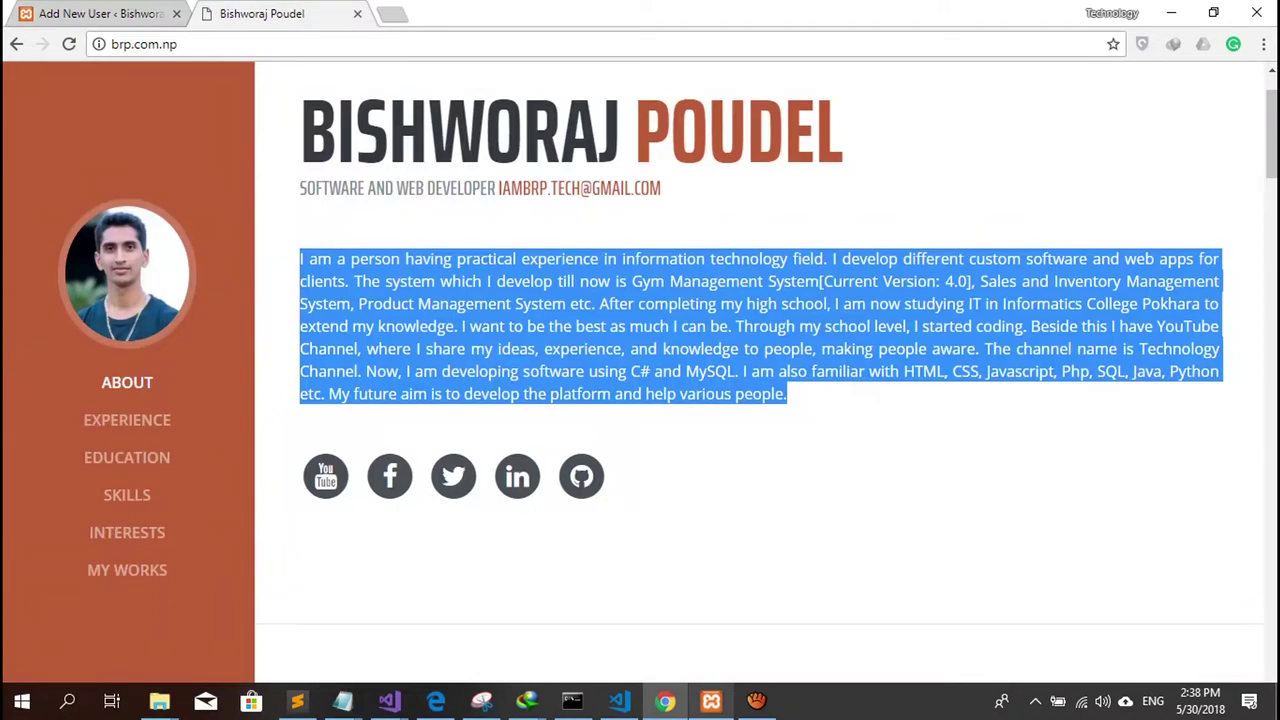
click(143, 44)
click(865, 400)
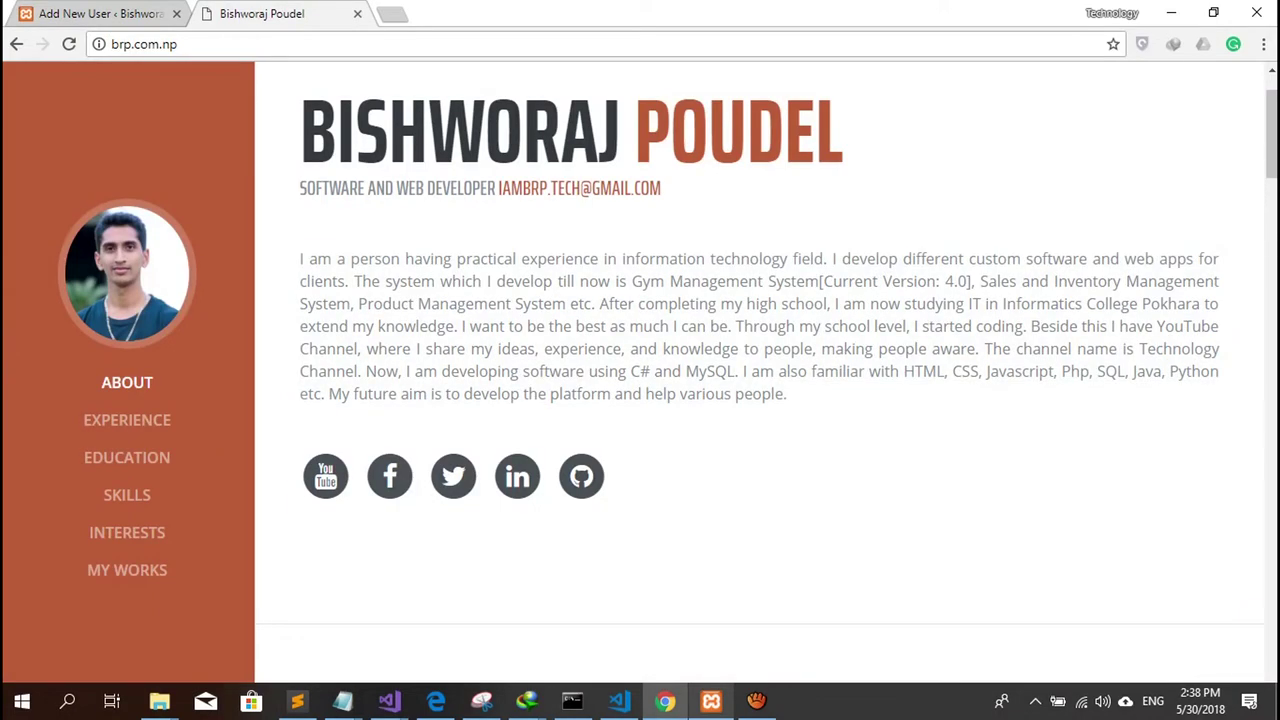
key(ctrl+shift+n)
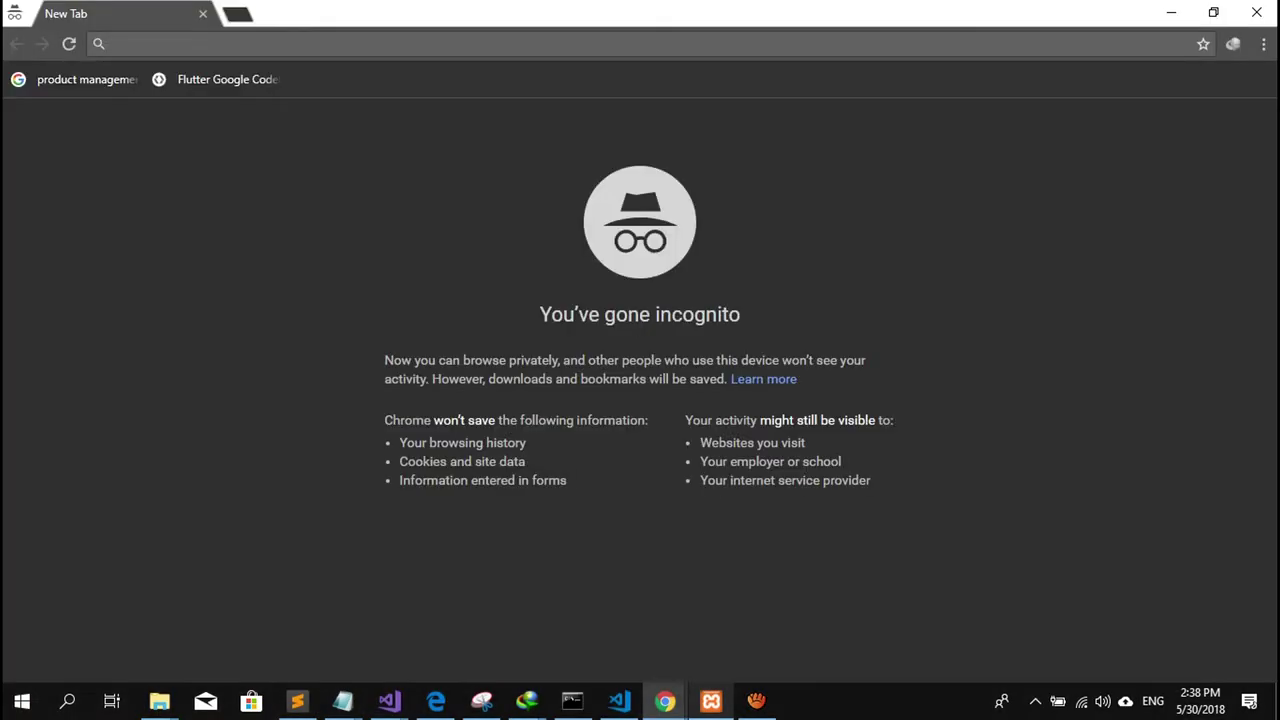
text(brp.com.np)
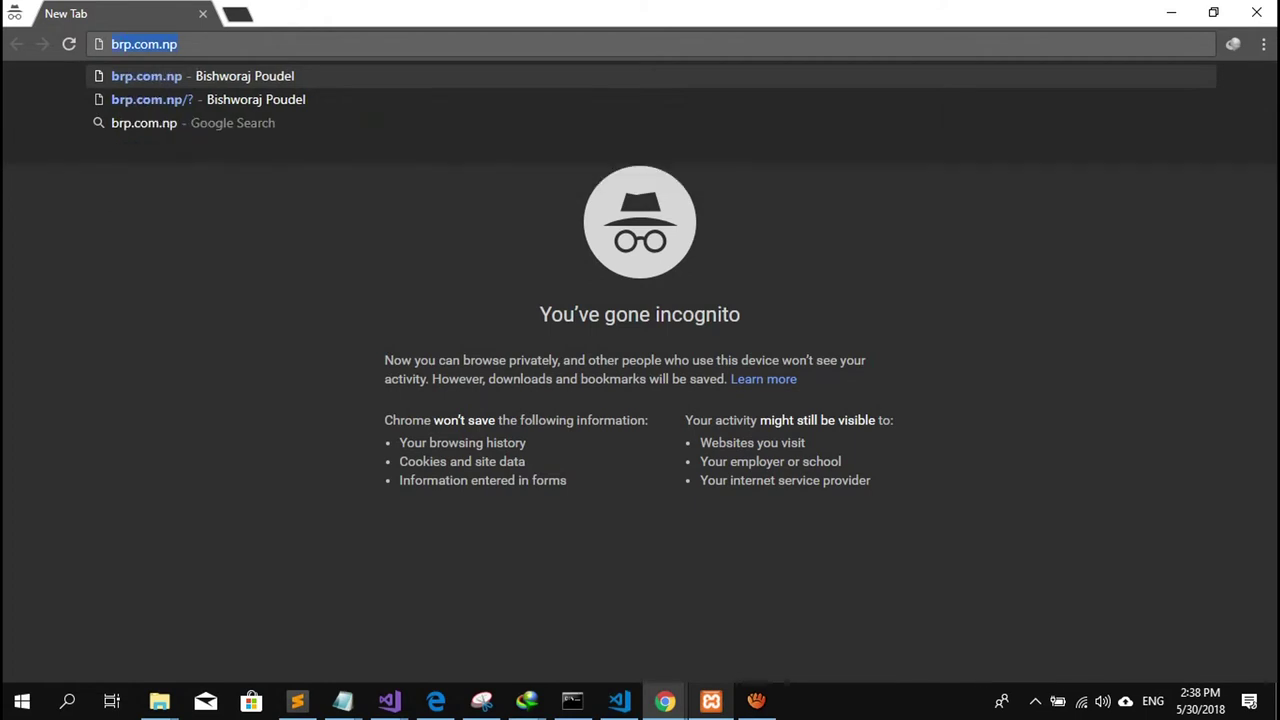
text(lo)
key(Down)
key(Return)
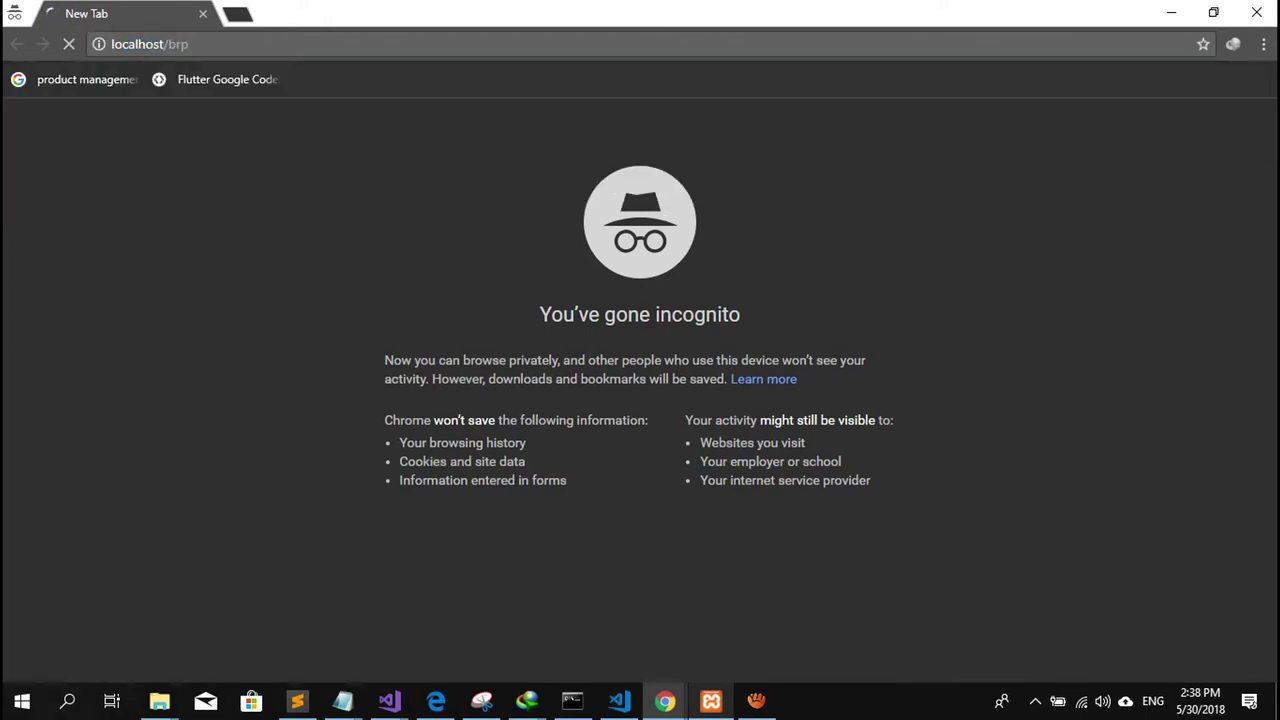
Step: Place the brp.com.np page and the local site side by side to compare the biography with the published post
drag(640, 12, 972, 28)
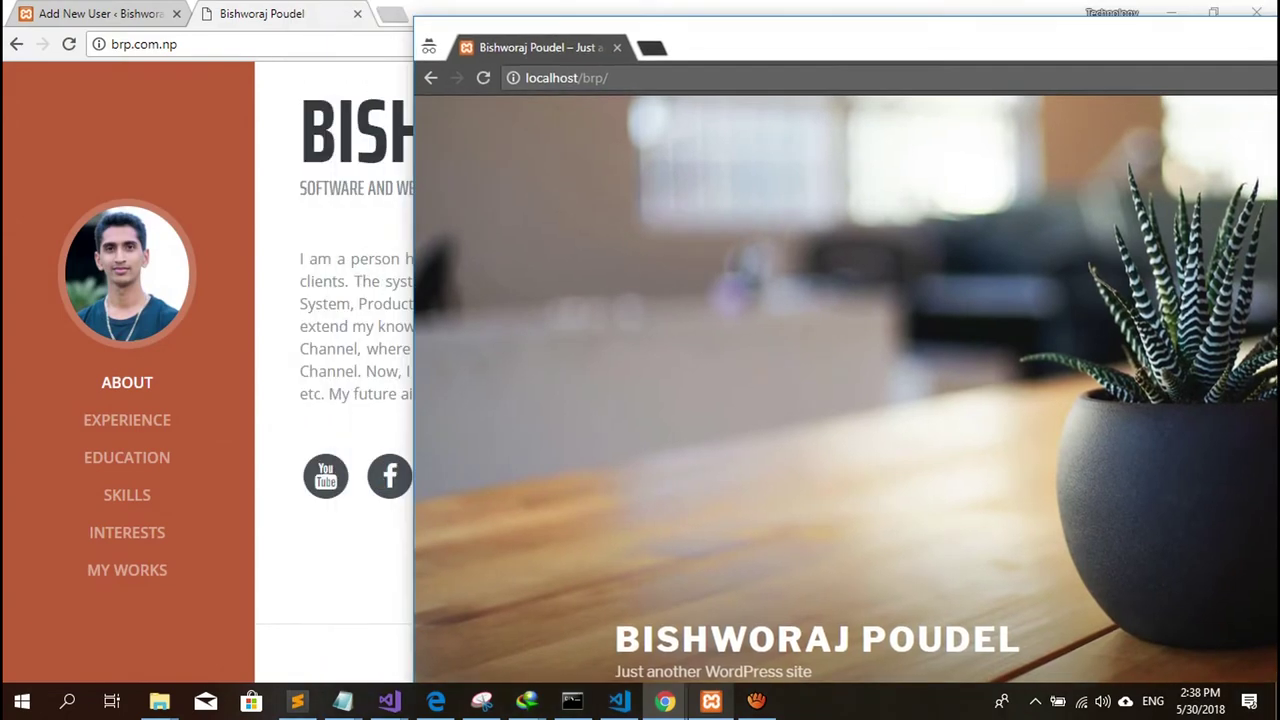
scroll(846, 390, down, 10)
scroll(846, 390, up, 3)
scroll(846, 390, down, 1)
key(alt+Tab)
key(super+Left)
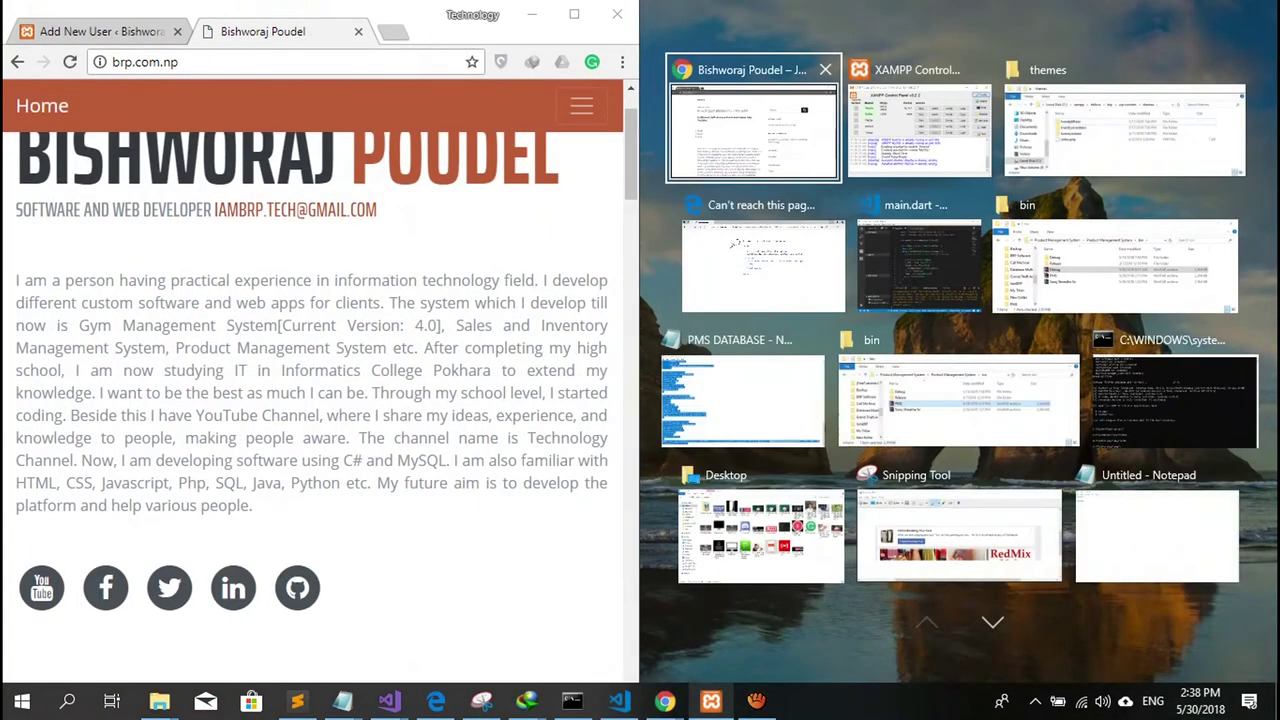
click(753, 130)
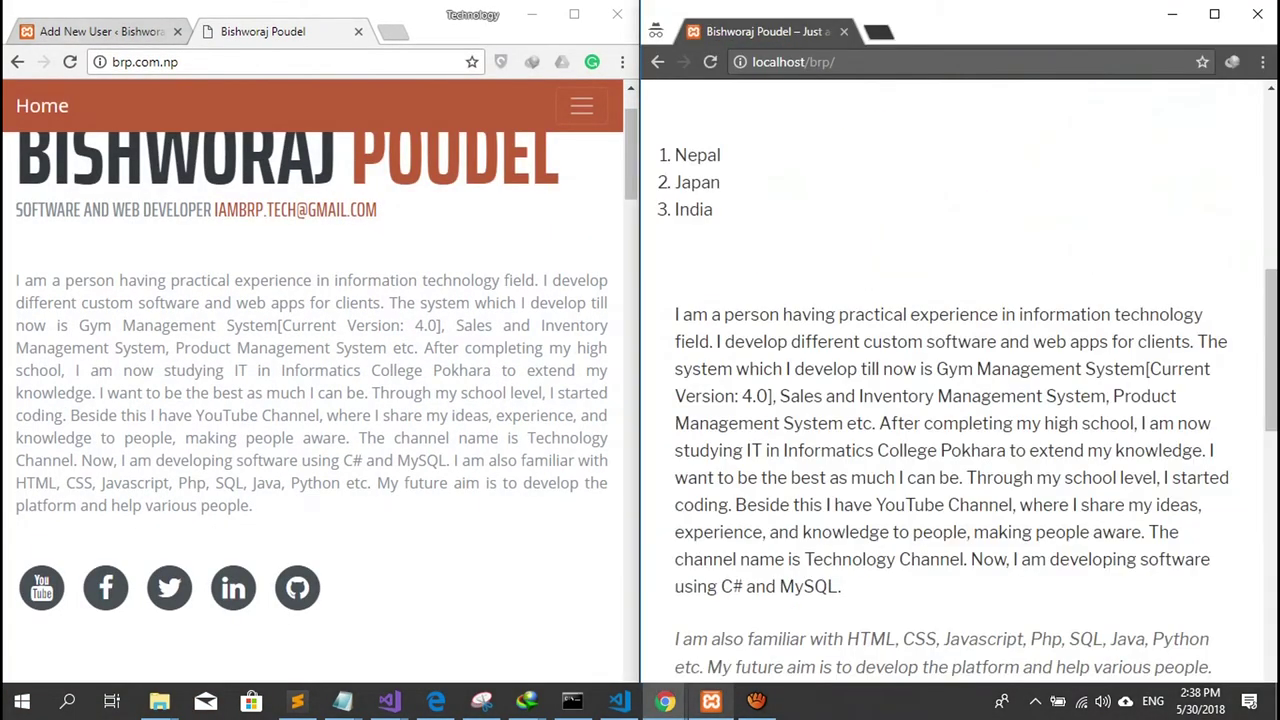
Step: Return to the WordPress admin page, maximize its window and open the installed themes
click(75, 31)
click(574, 14)
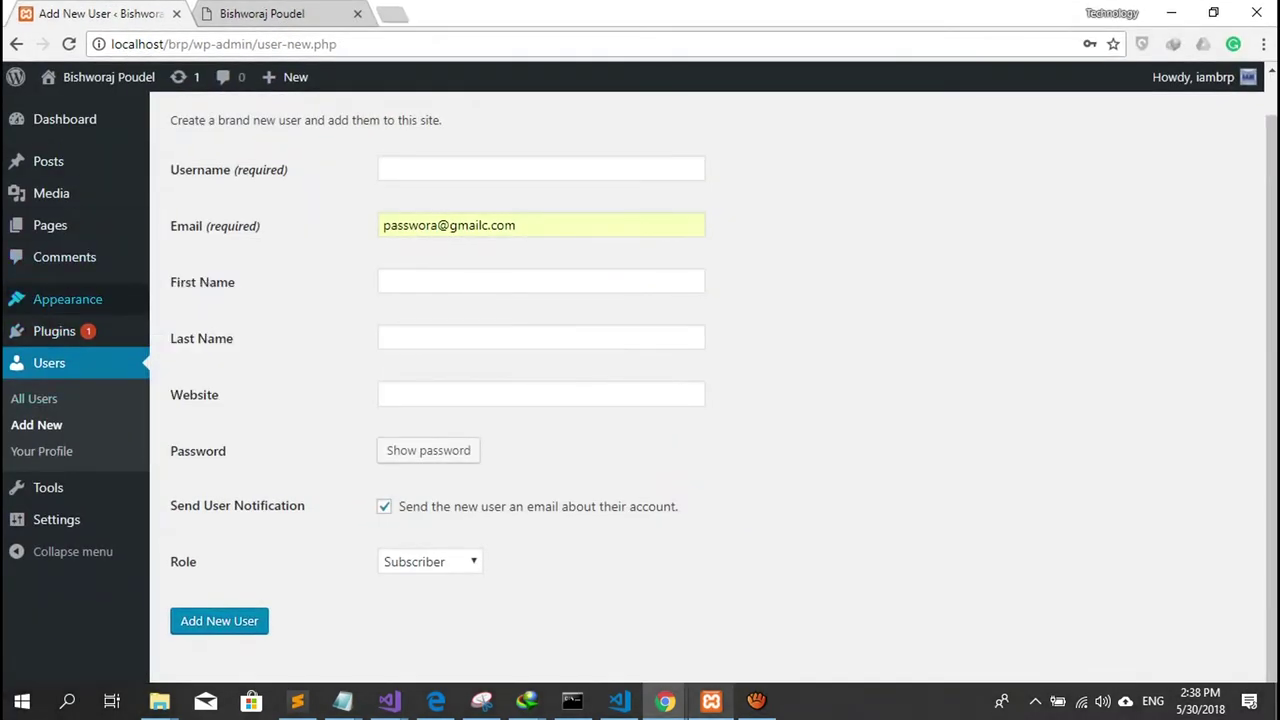
mouse_move(68, 299)
click(183, 302)
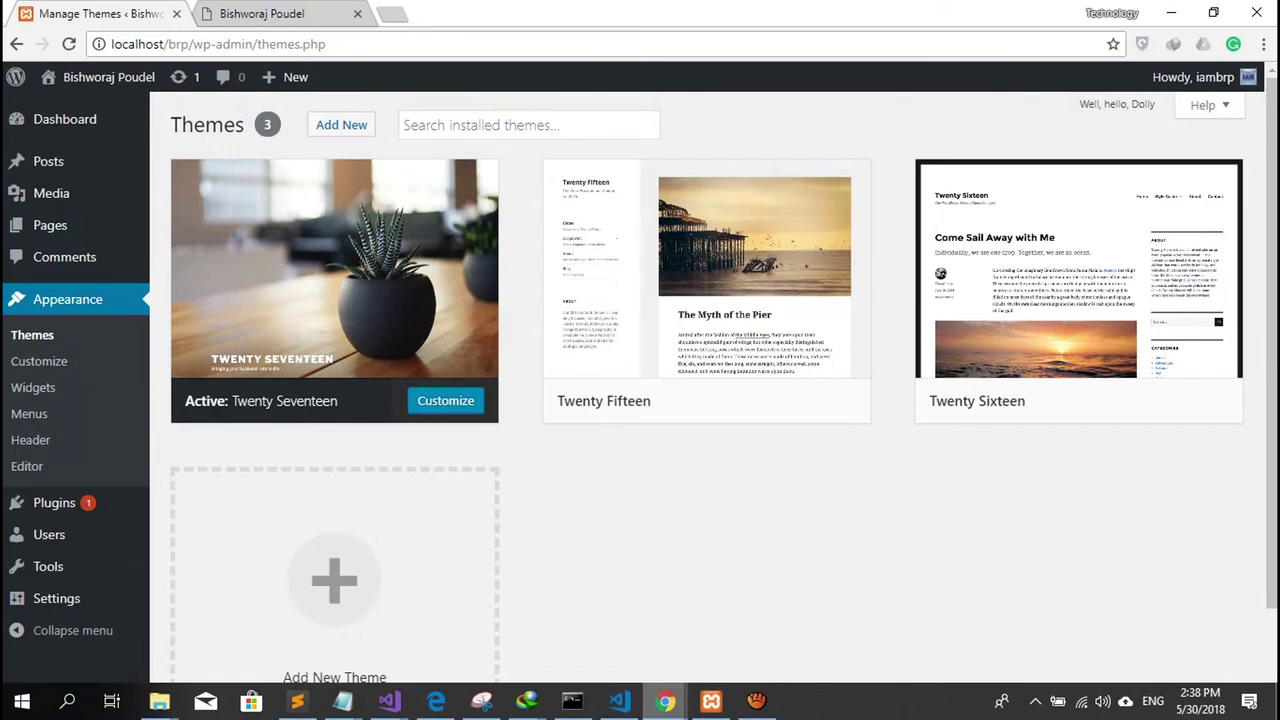
Step: Browse the featured themes available for installation and search for the Eggnews theme
click(341, 124)
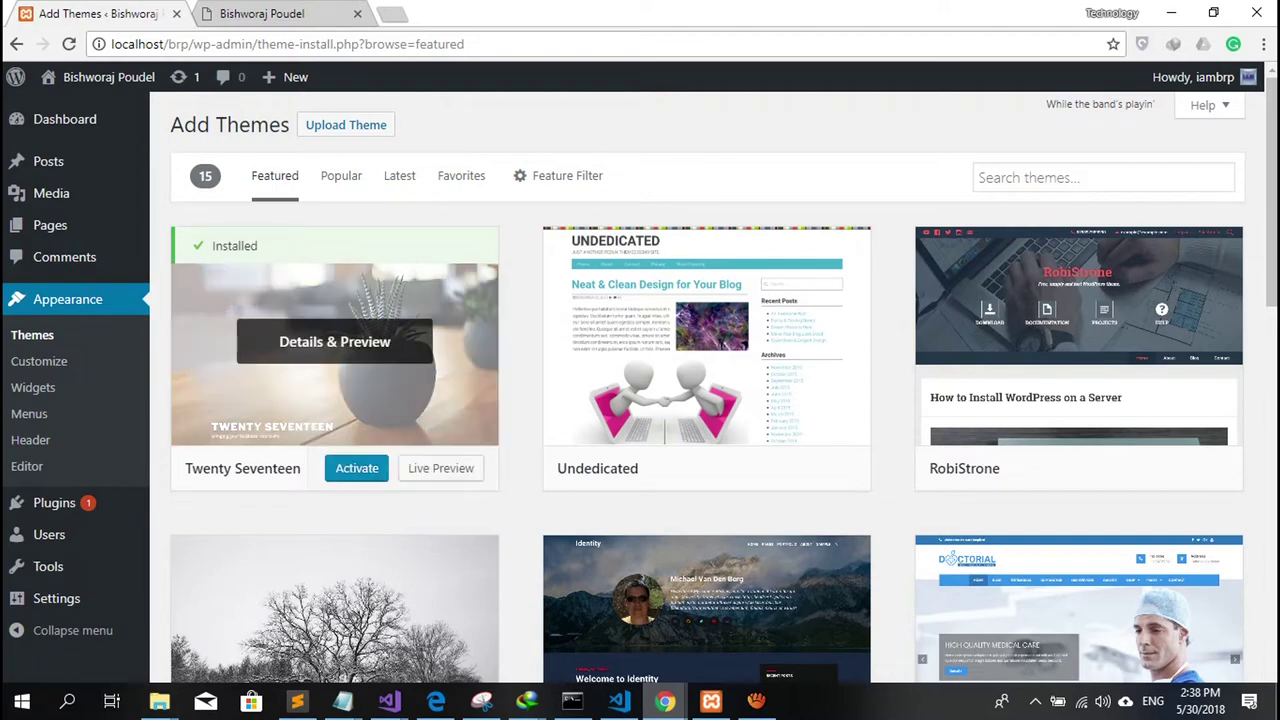
scroll(707, 400, down, 5)
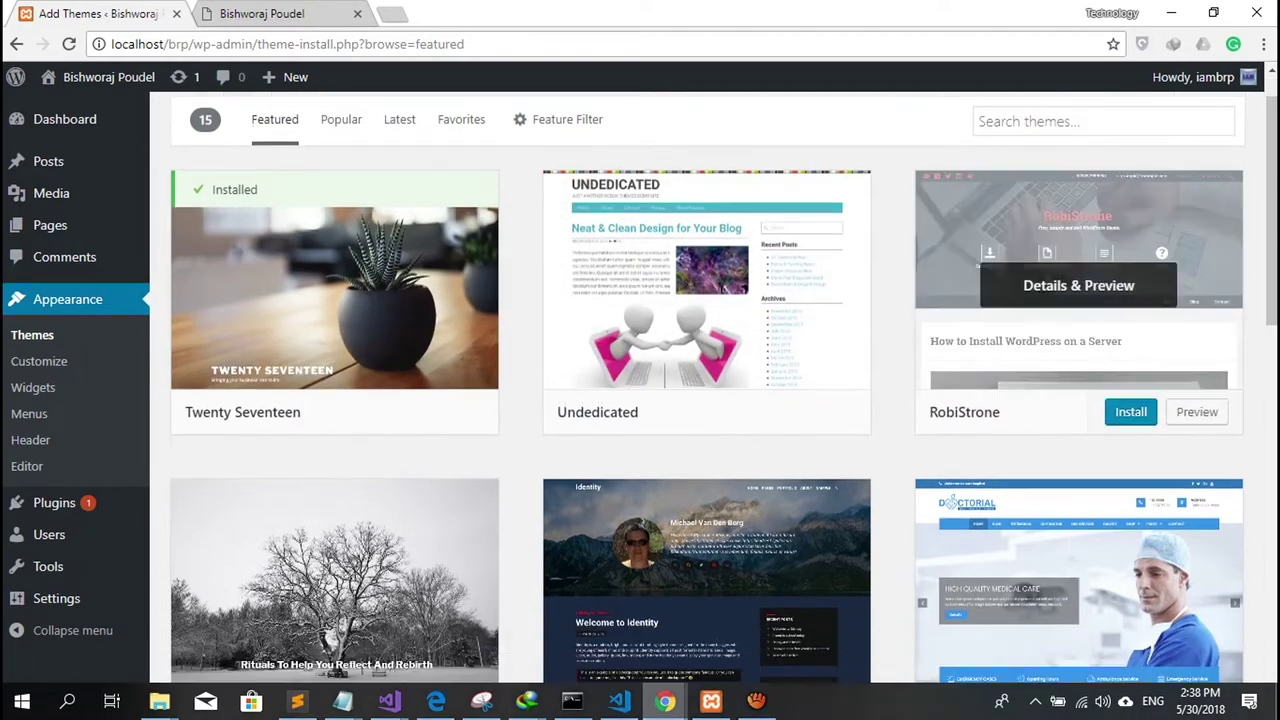
scroll(707, 300, up, 6)
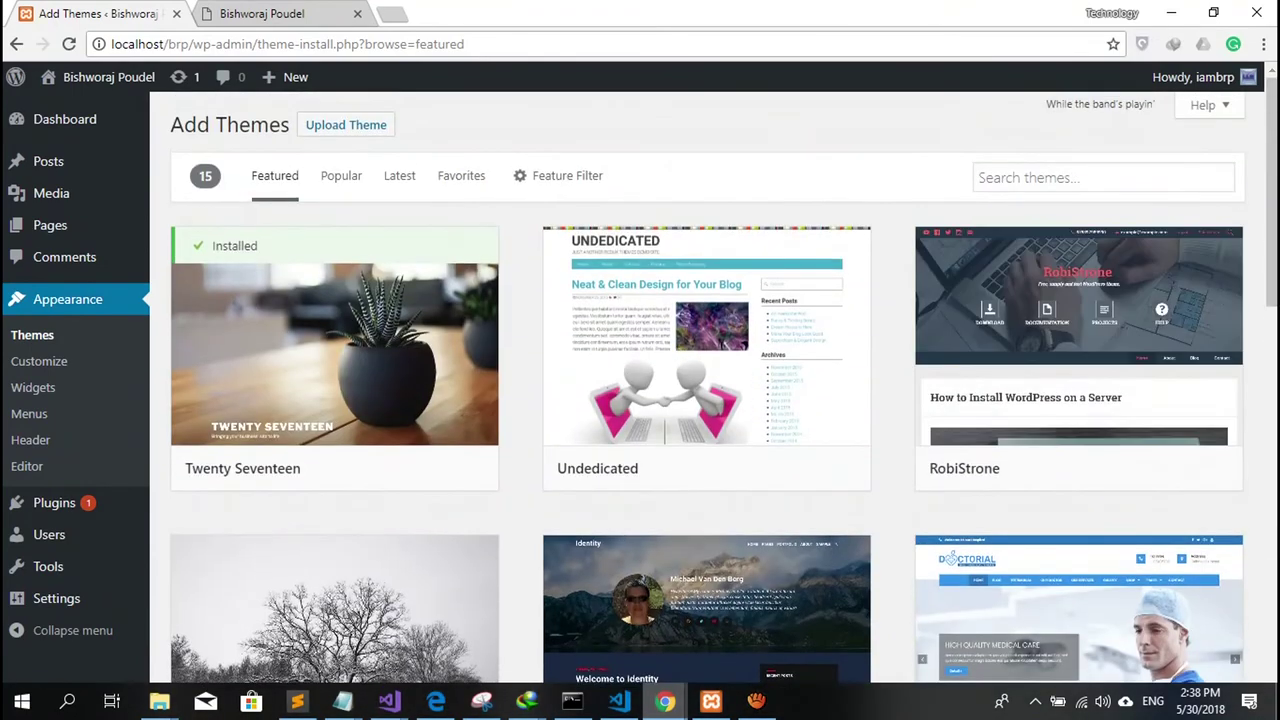
click(1100, 177)
key(Down)
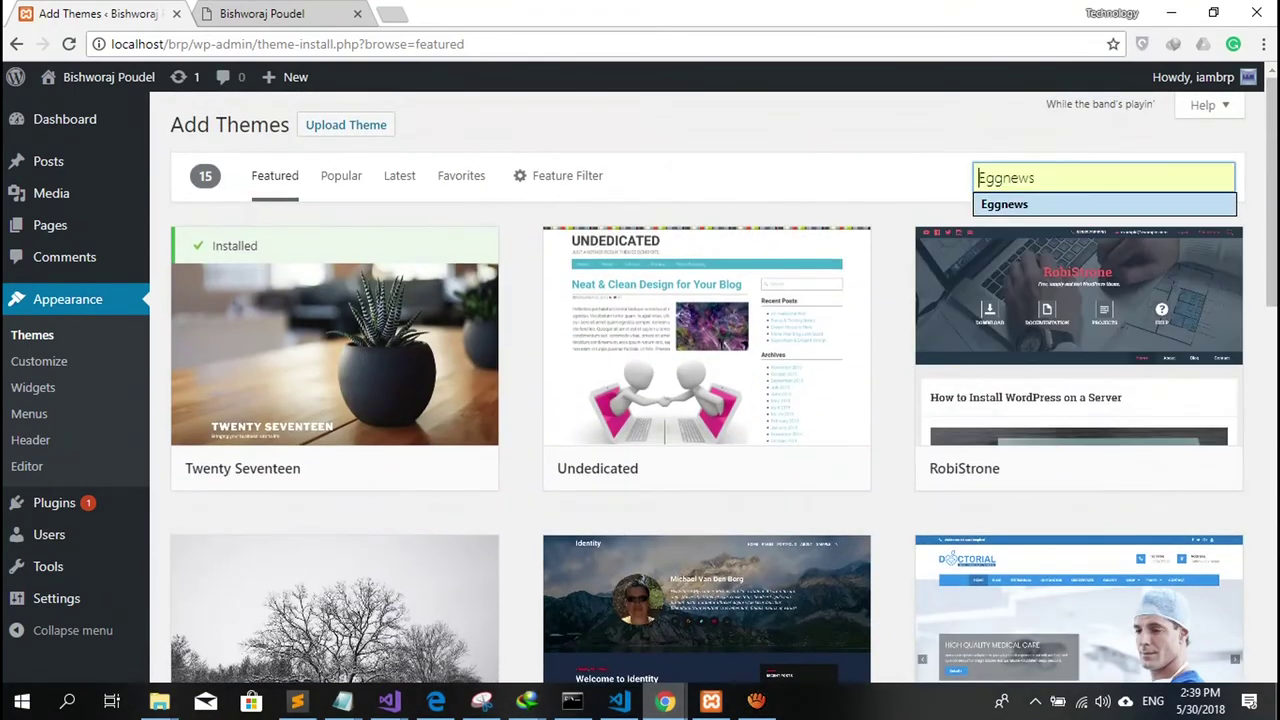
key(Return)
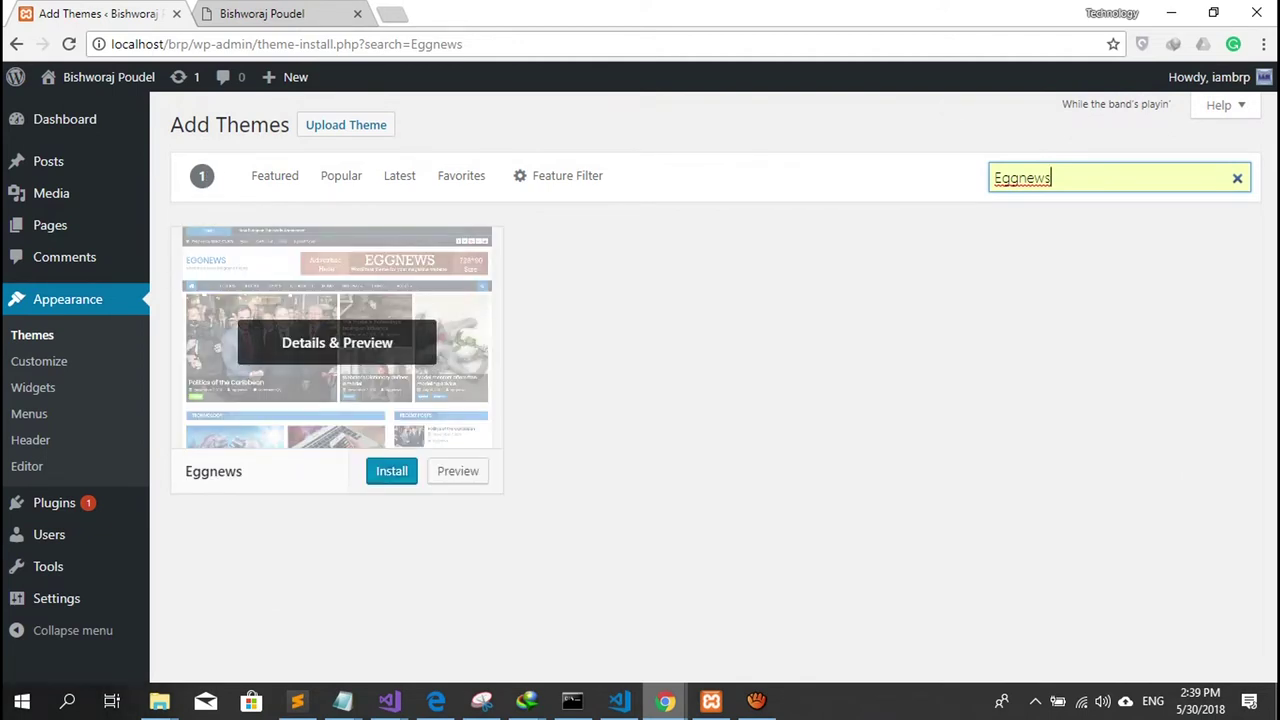
Step: Install the Eggnews theme, preview it and activate it
click(391, 471)
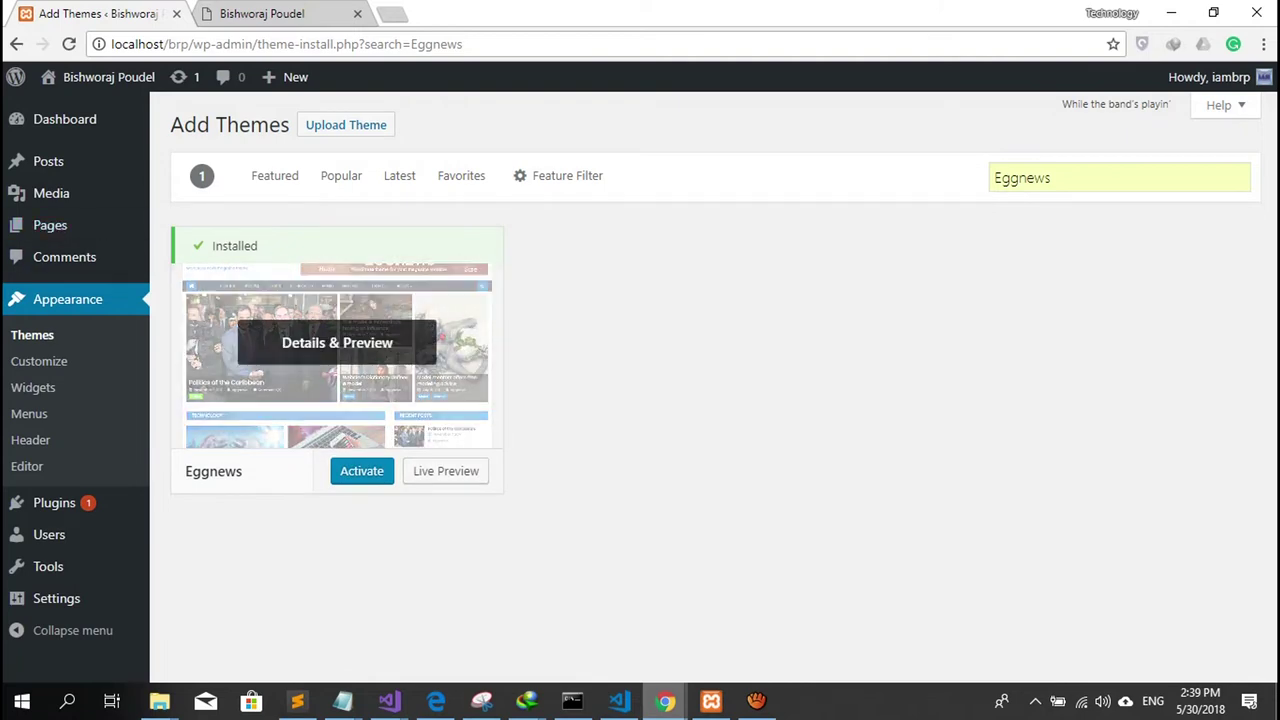
click(337, 342)
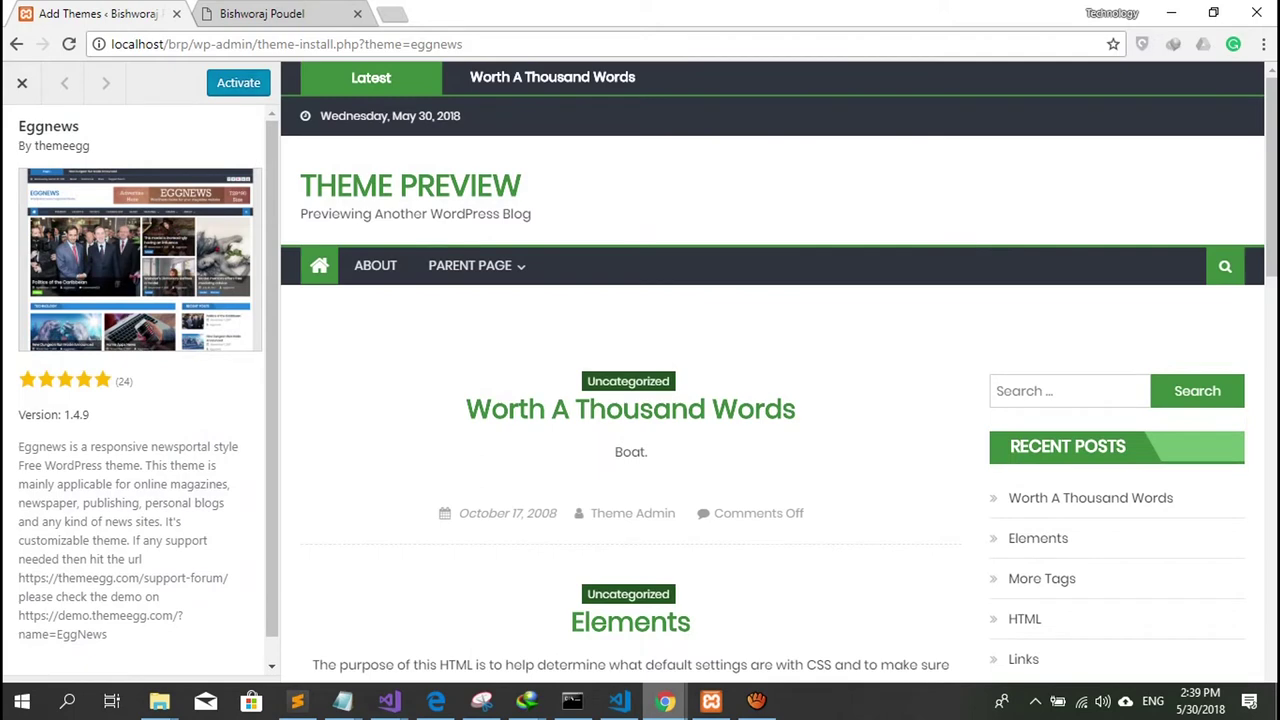
click(238, 82)
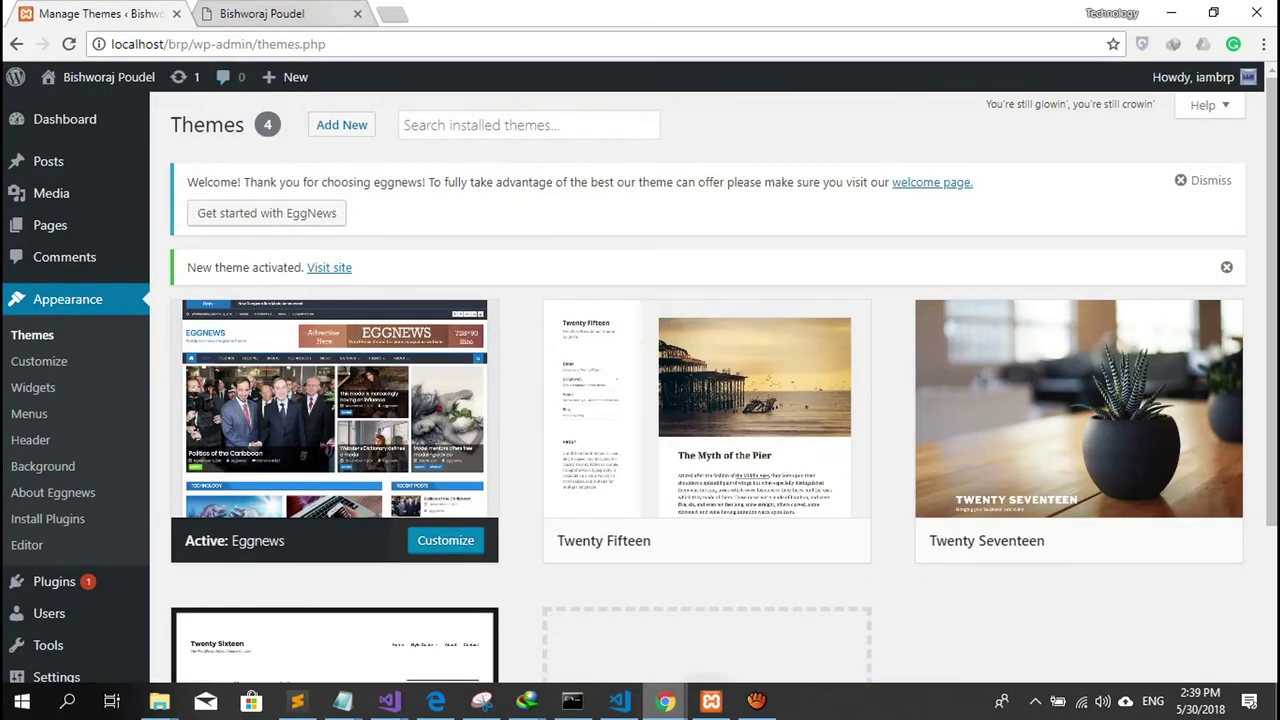
Step: Maximize the incognito window with the local site, reload it and look over the home page in the new theme
click(290, 14)
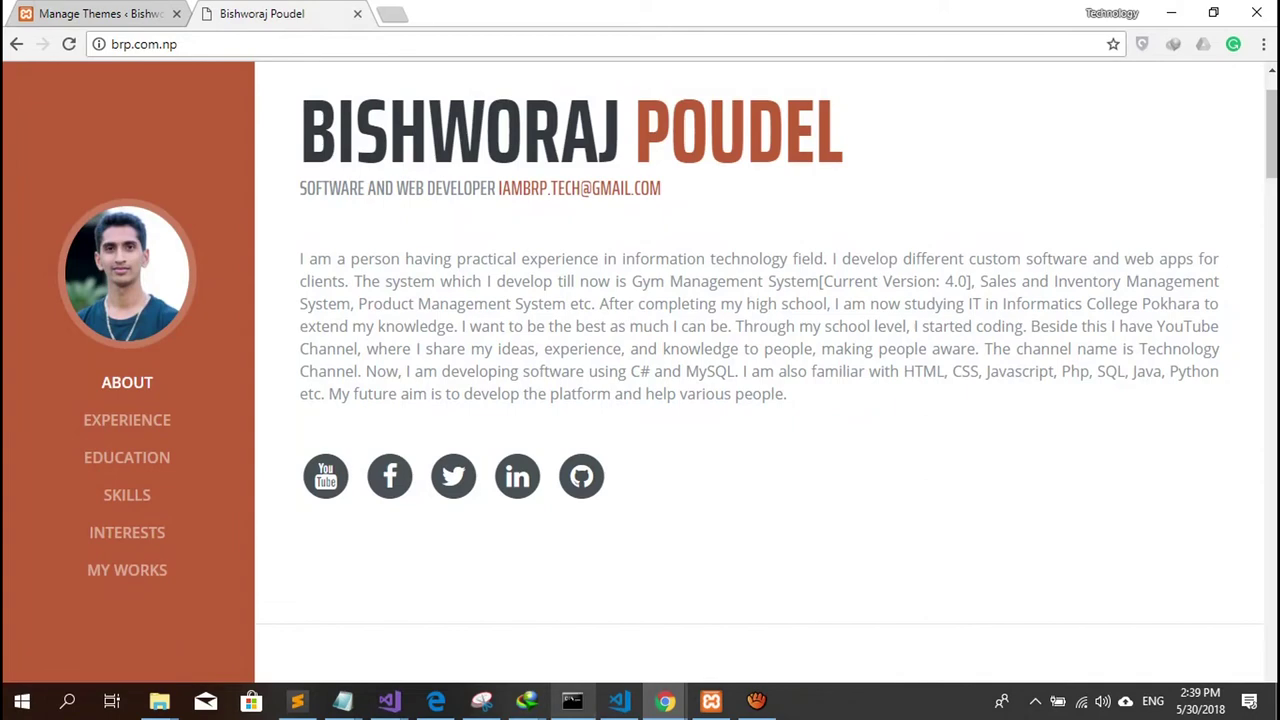
mouse_move(665, 701)
click(797, 620)
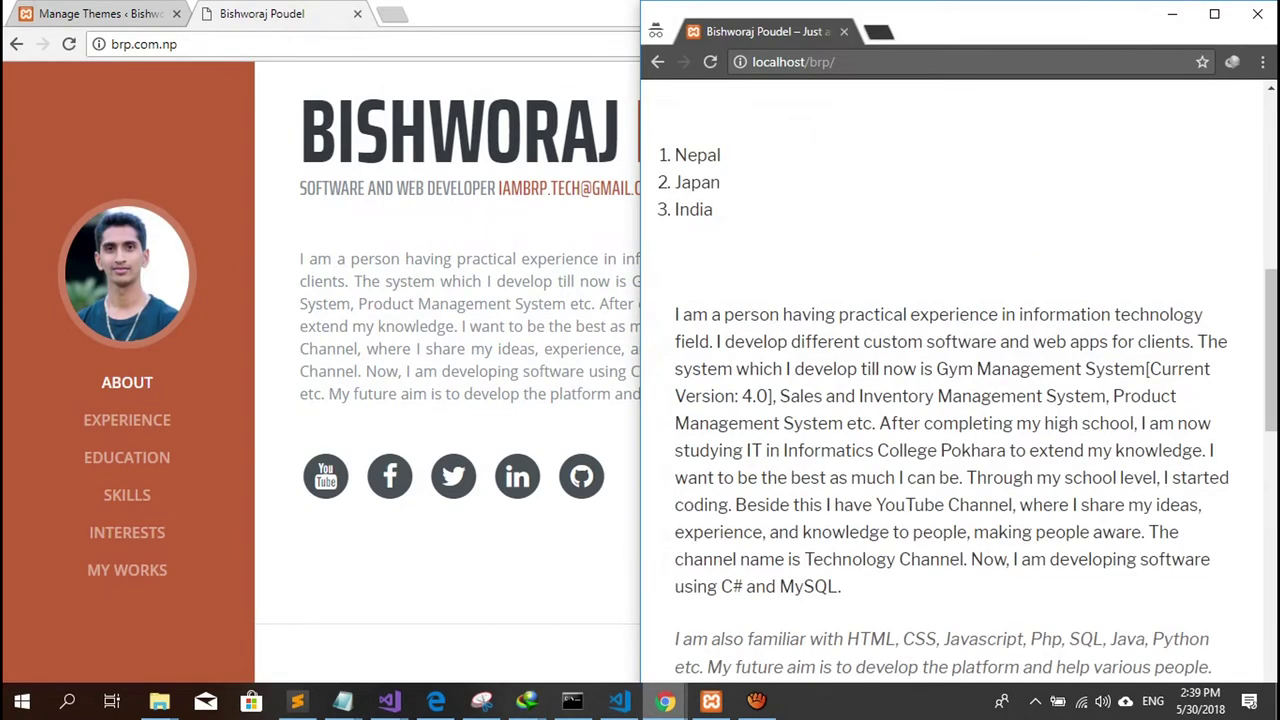
drag(910, 14, 900, 30)
scroll(846, 389, up, 6)
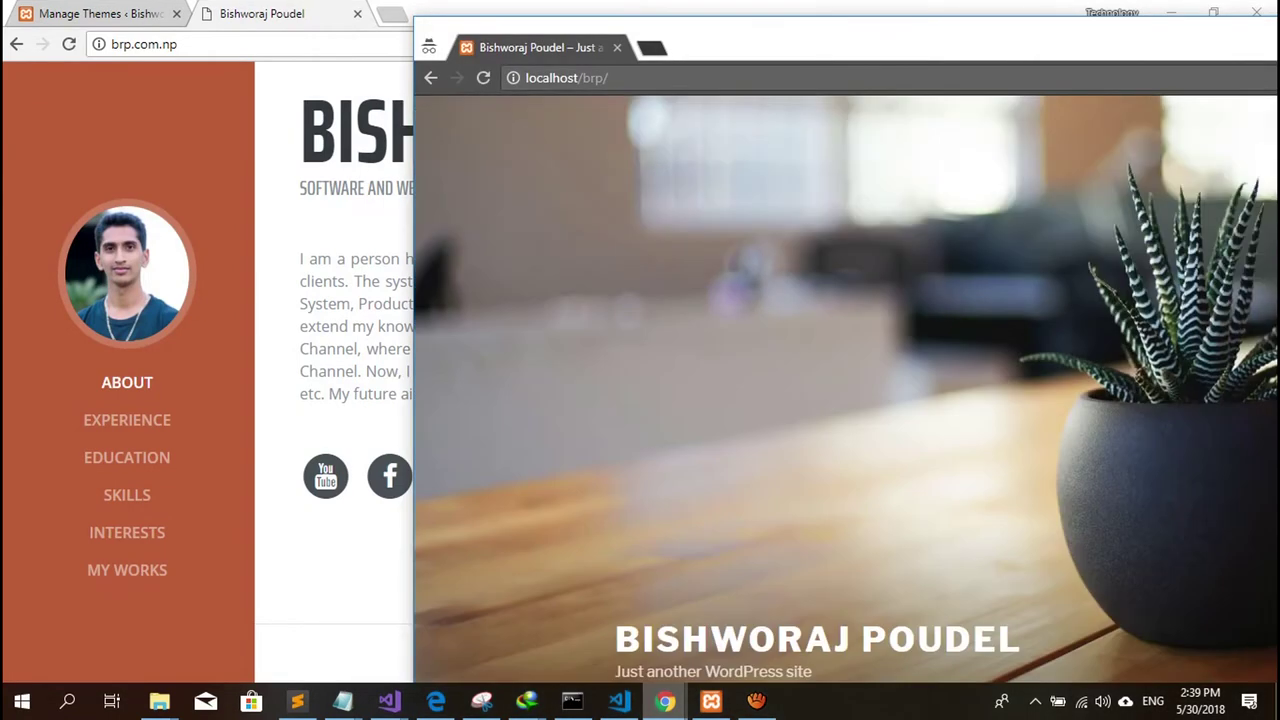
key(super+Up)
key(F5)
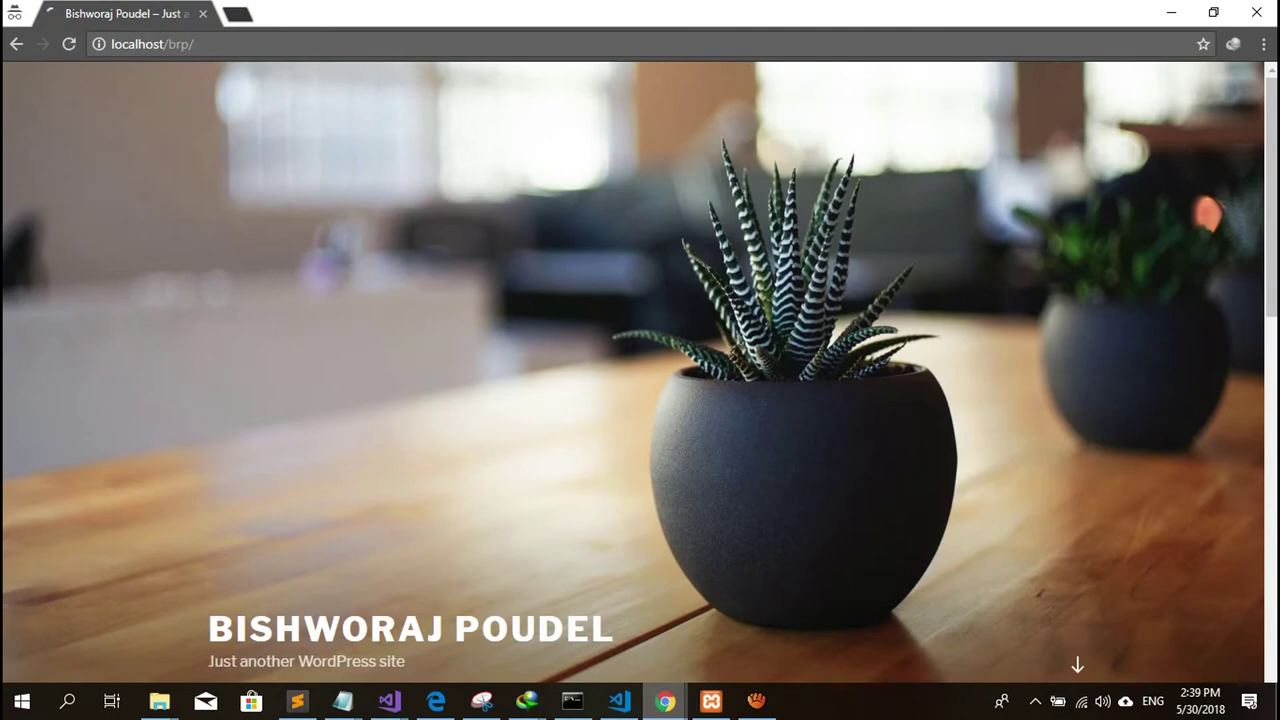
scroll(633, 371, down, 4)
scroll(633, 371, up, 4)
scroll(640, 400, down, 1)
scroll(640, 400, up, 1)
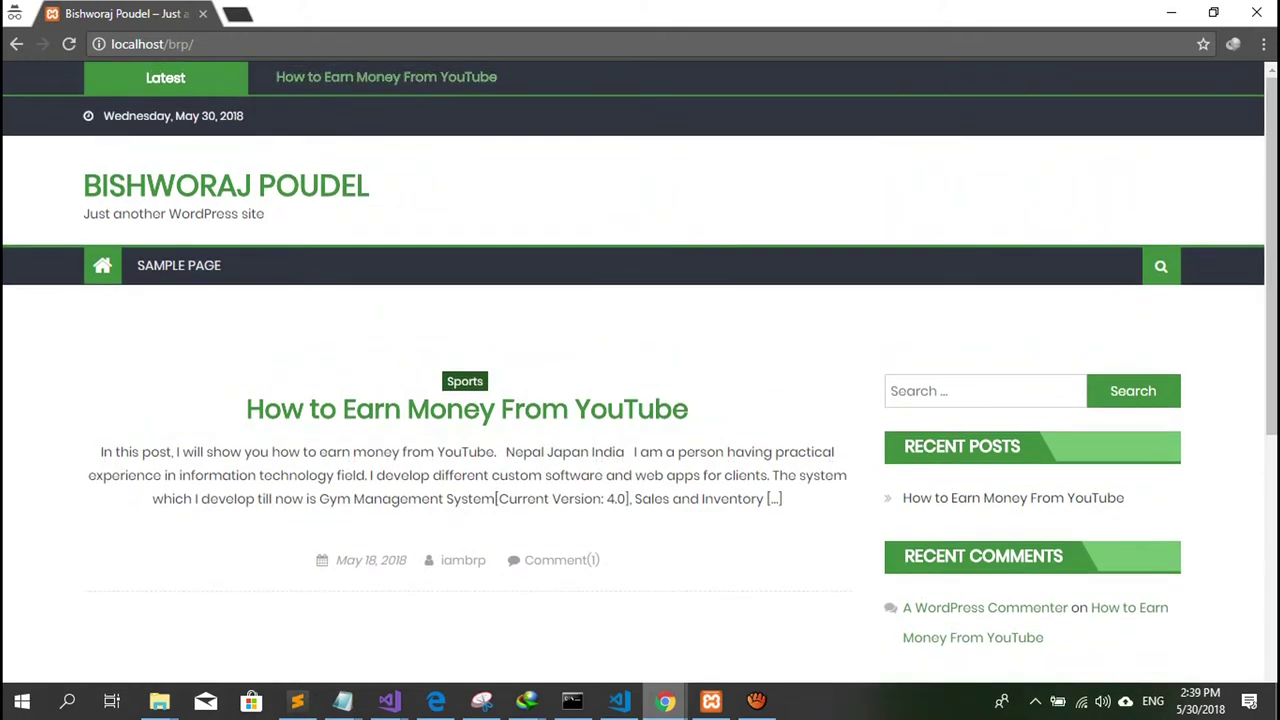
drag(275, 77, 498, 77)
click(498, 77)
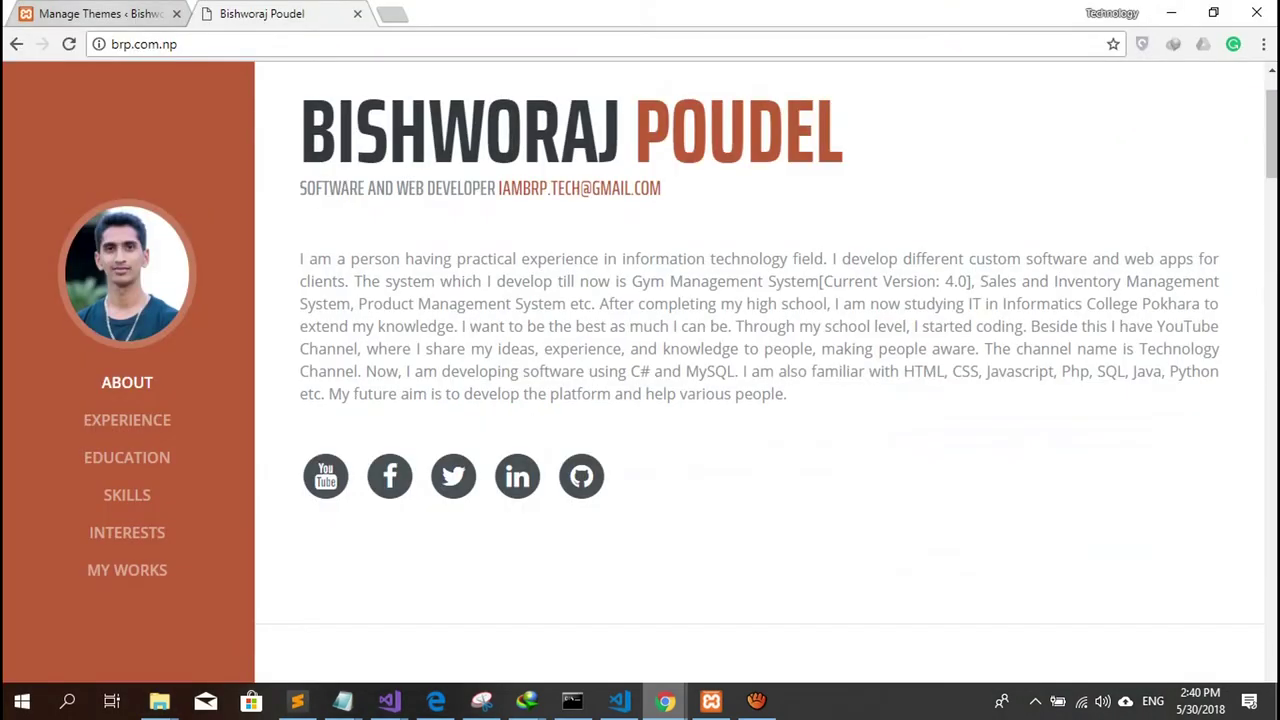
Step: Return to the WordPress admin page and start a new post titled "Facebook New Security Update"
key(ctrl+1)
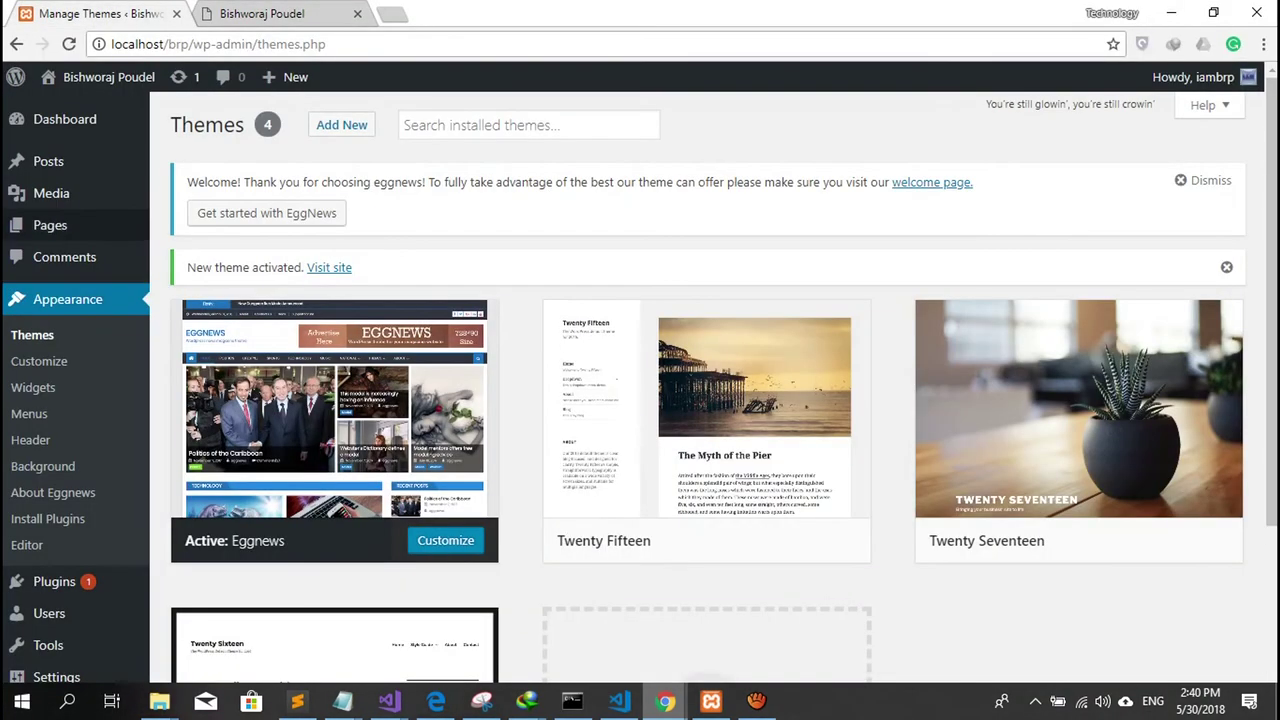
mouse_move(60, 161)
click(187, 190)
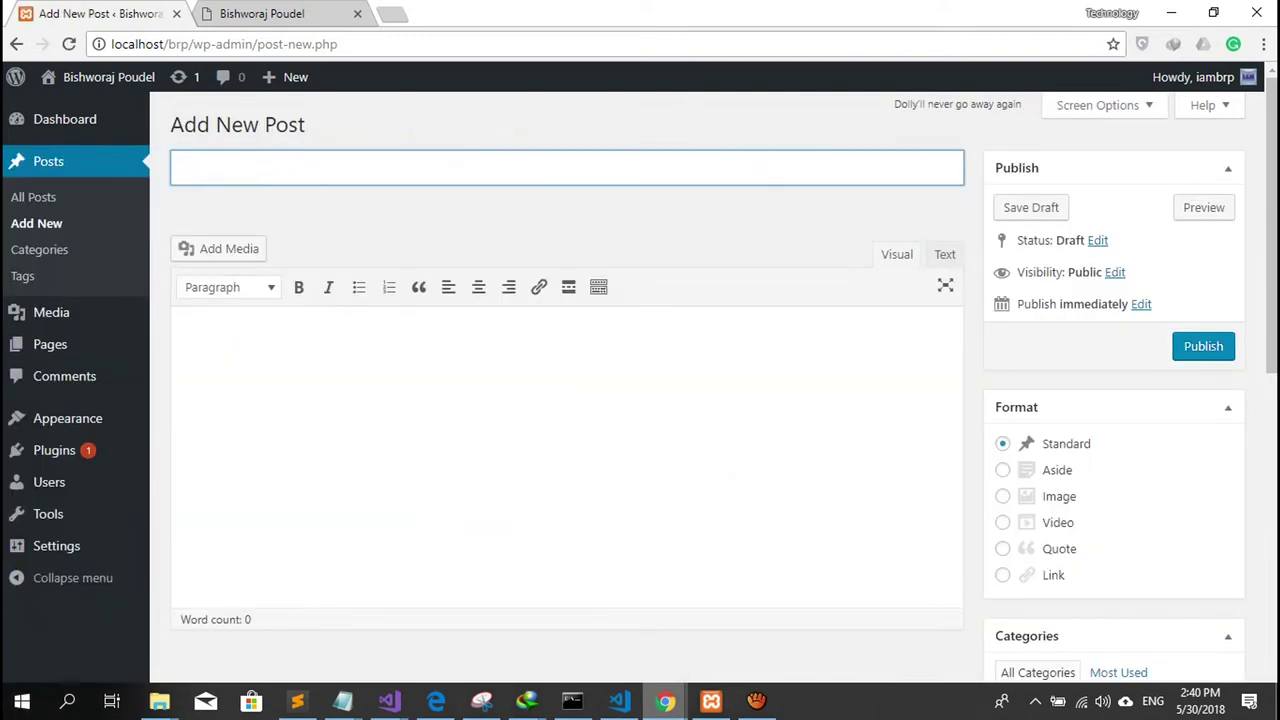
text(Facebook New S)
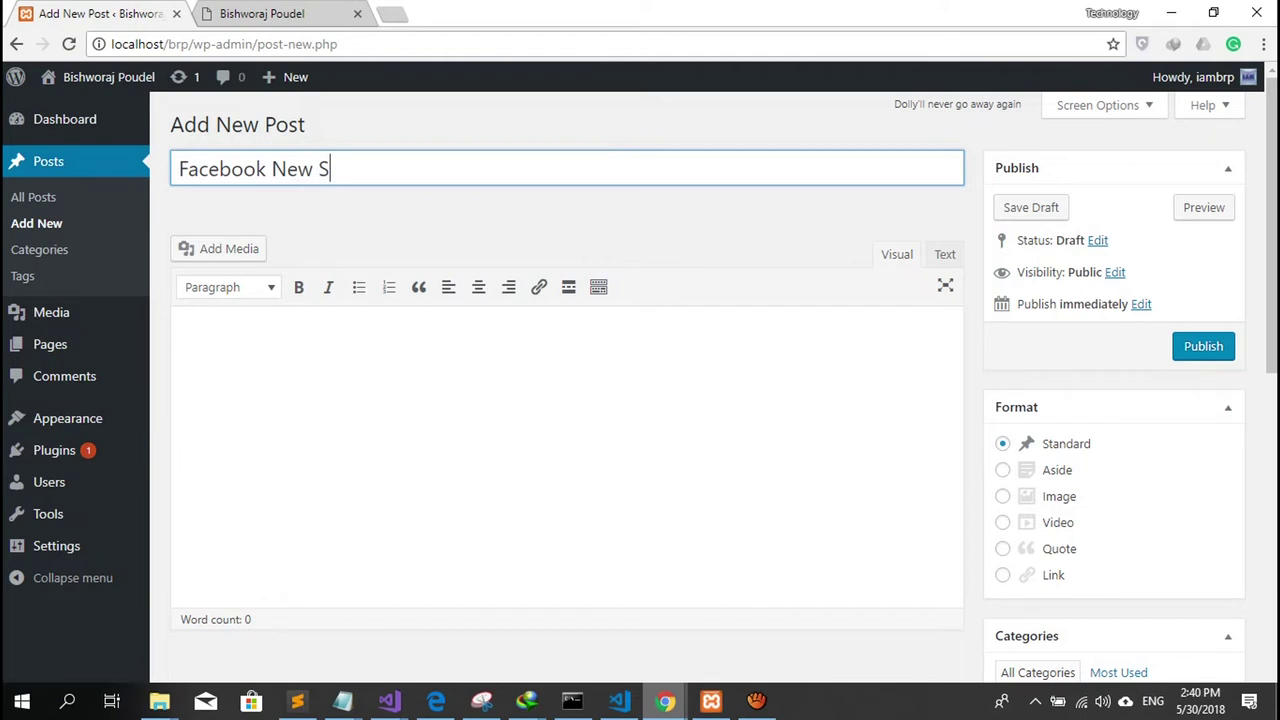
text(ecurity Update)
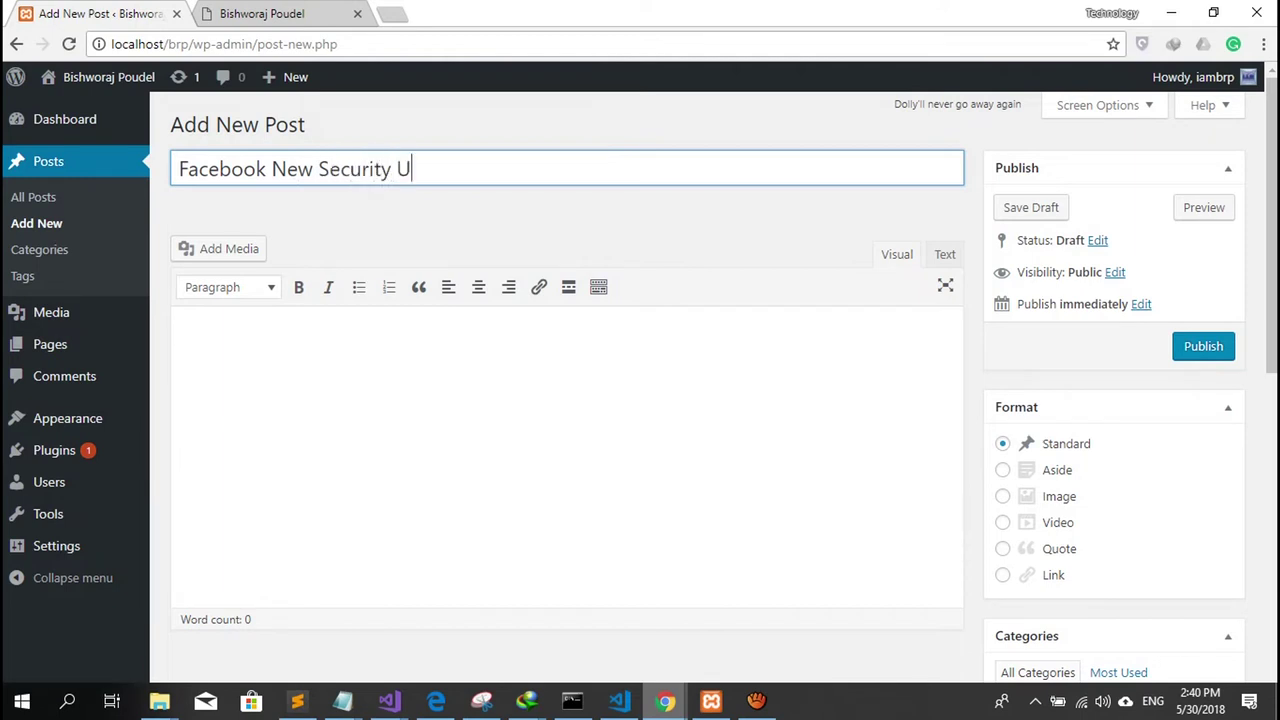
key(Tab)
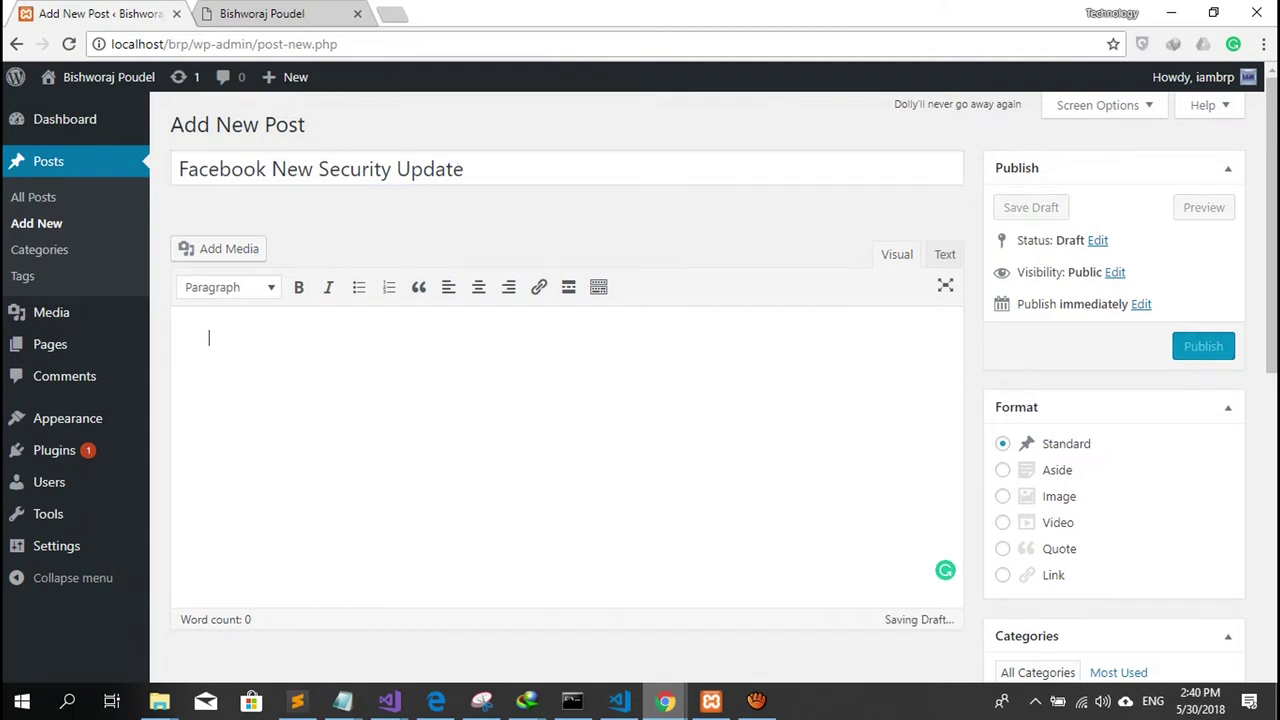
Step: Copy the paragraph under "Teacher and Developer" from the Experience section of the brp.com.np page
key(ctrl+Tab)
scroll(760, 400, down, 4)
scroll(760, 380, down, 4)
scroll(760, 380, up, 2)
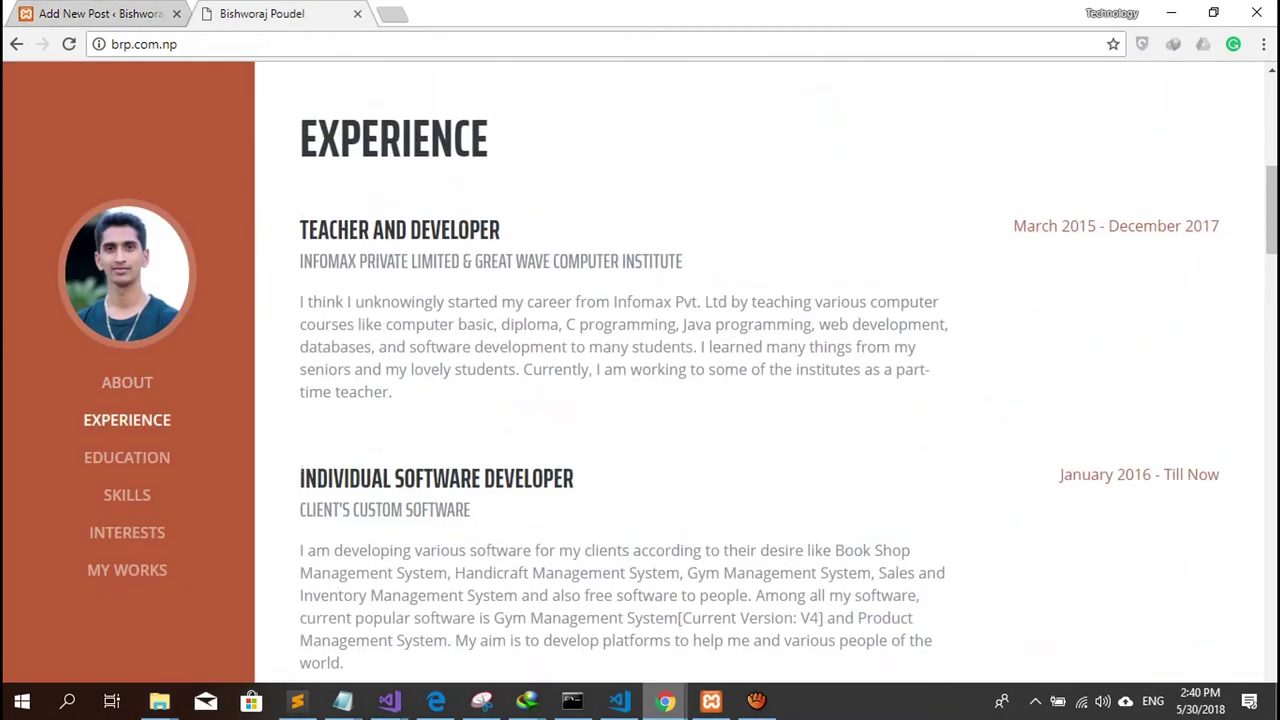
mouse_move(392, 392)
mouse_down()
mouse_move(300, 369)
mouse_move(300, 301)
mouse_move(392, 392)
mouse_up()
click(300, 301)
right_click(370, 350)
click(410, 365)
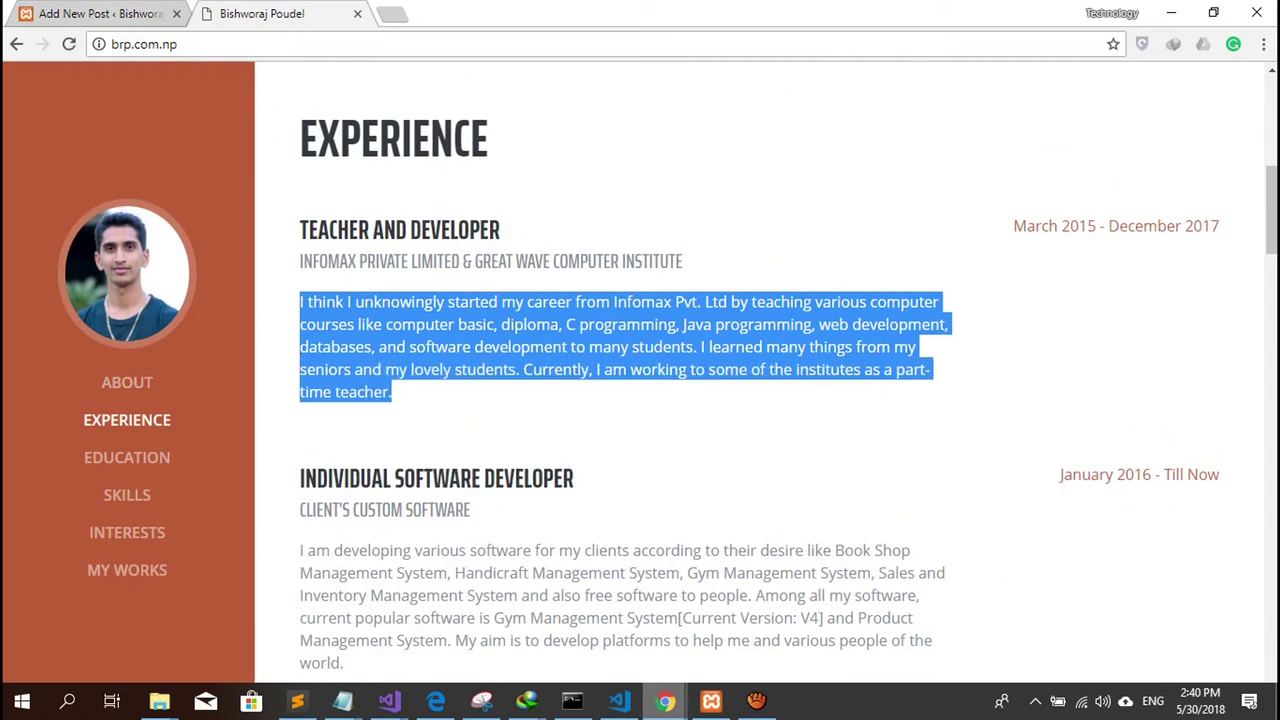
Step: Paste the copied paragraph into the new post's body, start a new line below it and open the Add Media dialog
key(ctrl+Tab)
key(ctrl+v)
key(Return)
scroll(656, 400, down, 2)
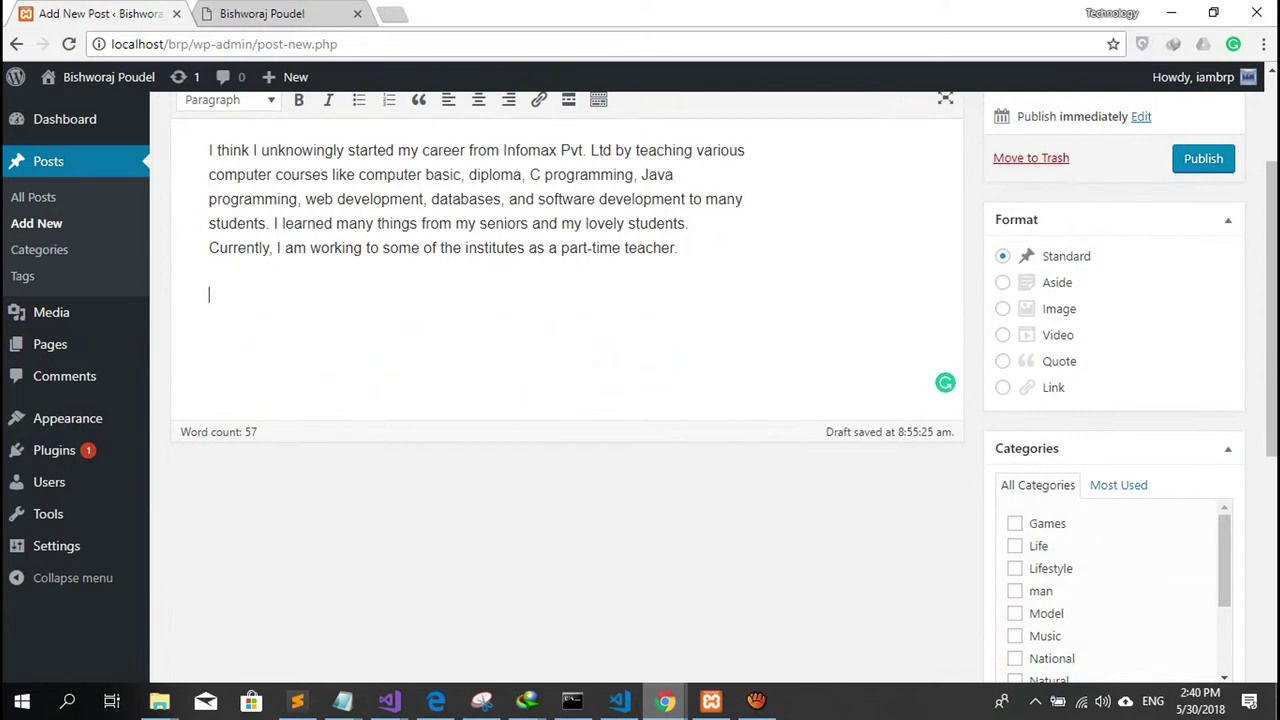
scroll(656, 400, up, 1)
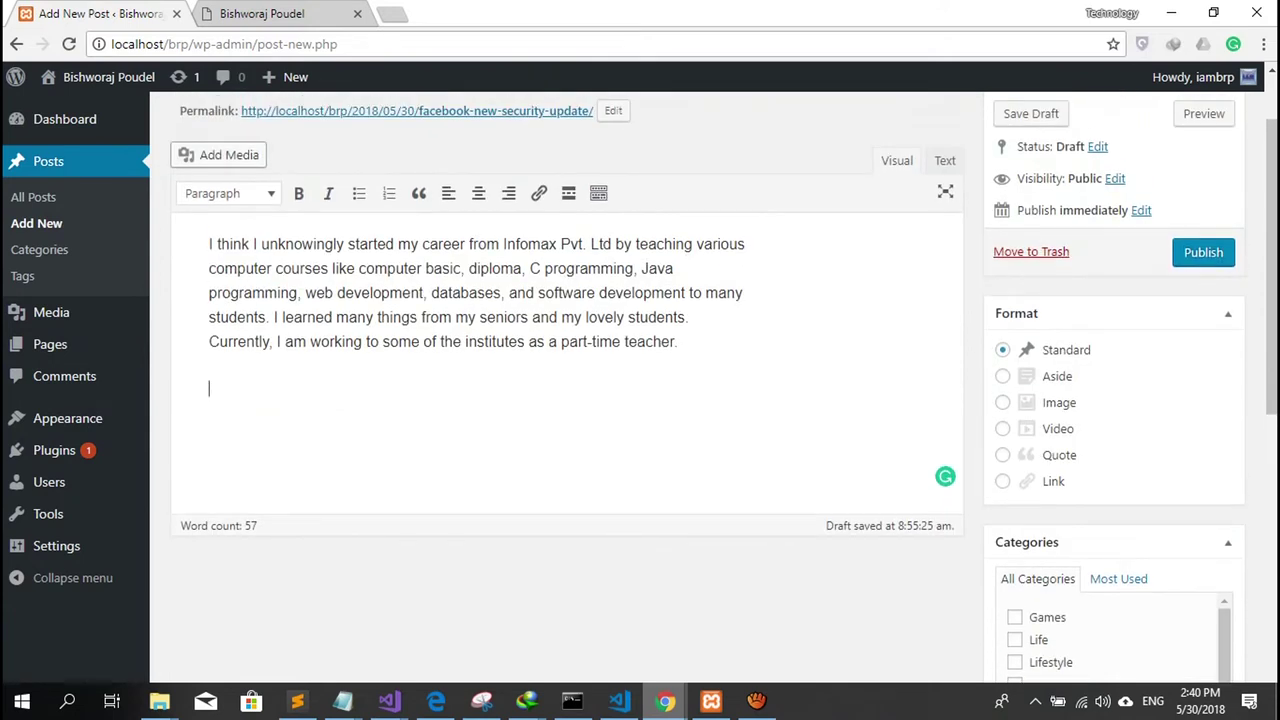
click(220, 155)
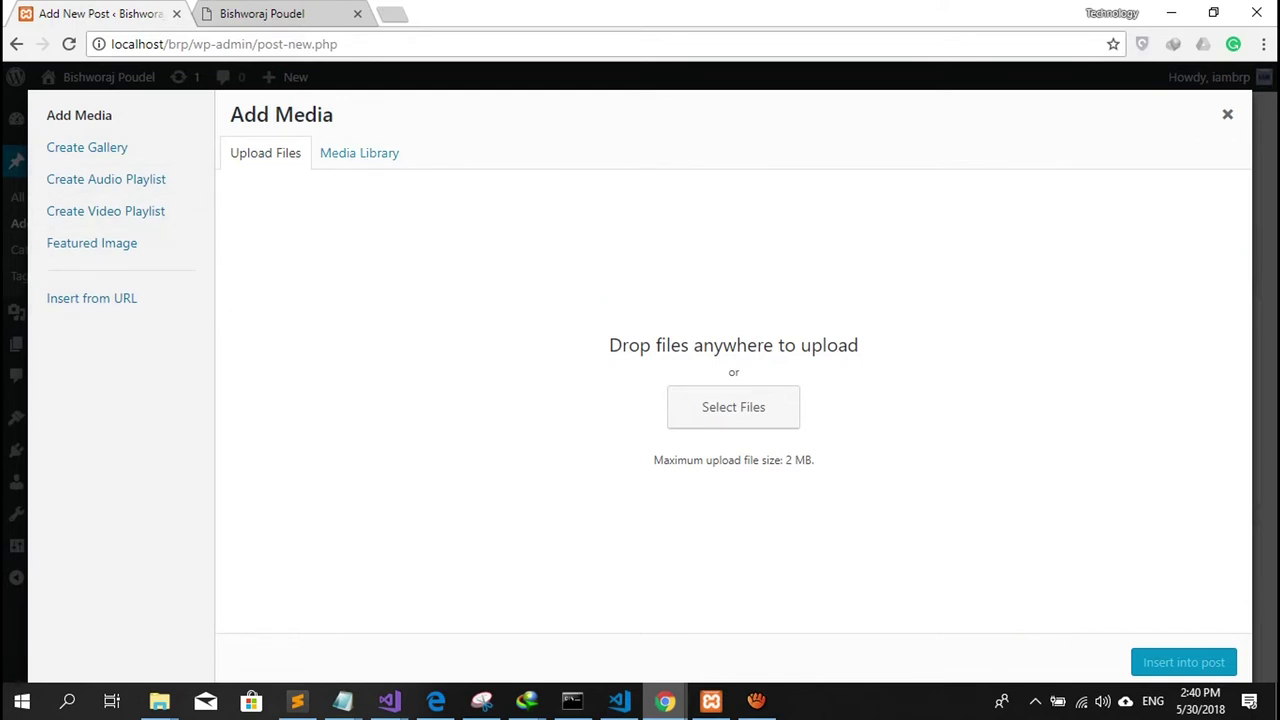
Step: Try to upload the image 20180415_150153.jpg from the Desktop and read the upload message
click(733, 407)
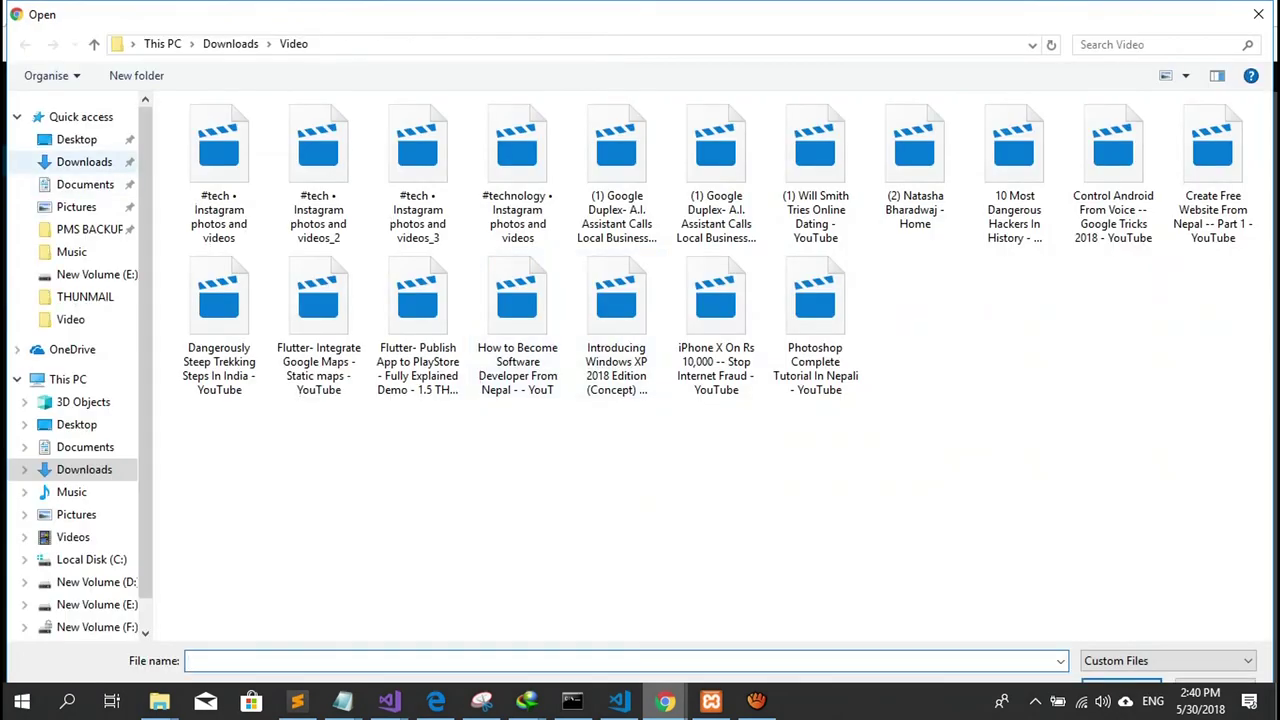
click(76, 139)
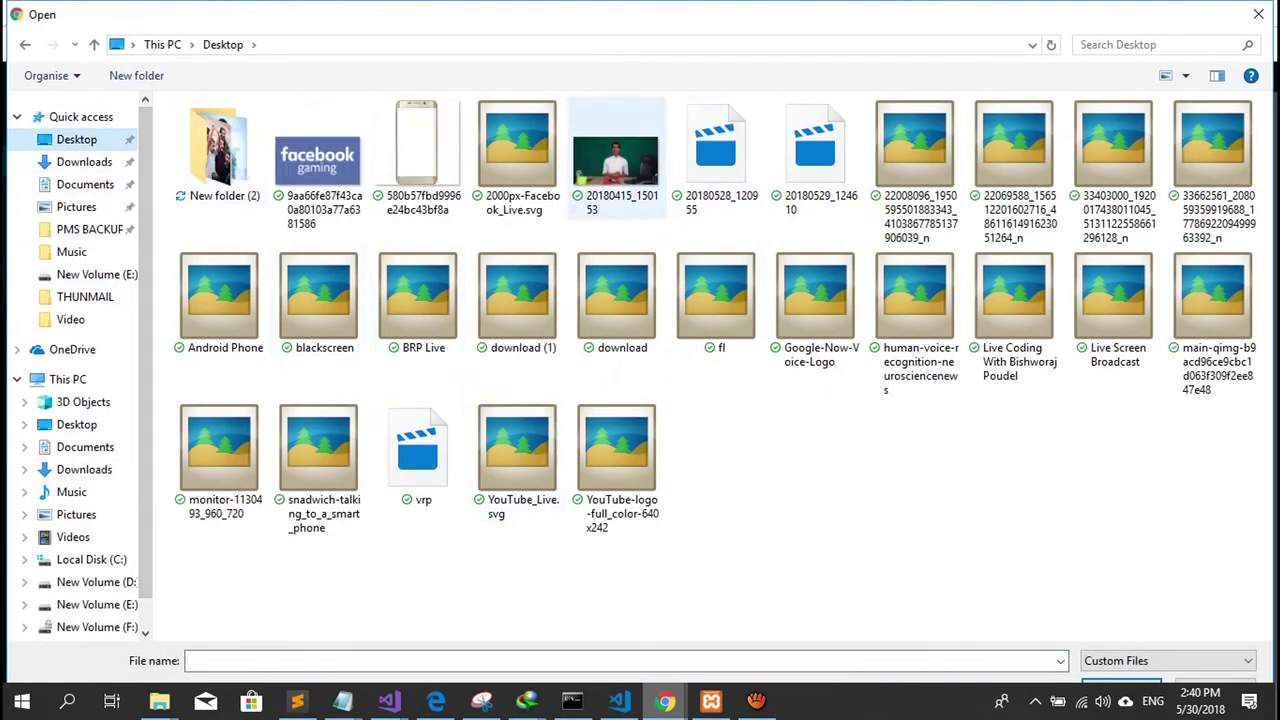
double_click(615, 160)
drag(629, 495, 898, 495)
click(898, 495)
drag(648, 495, 892, 495)
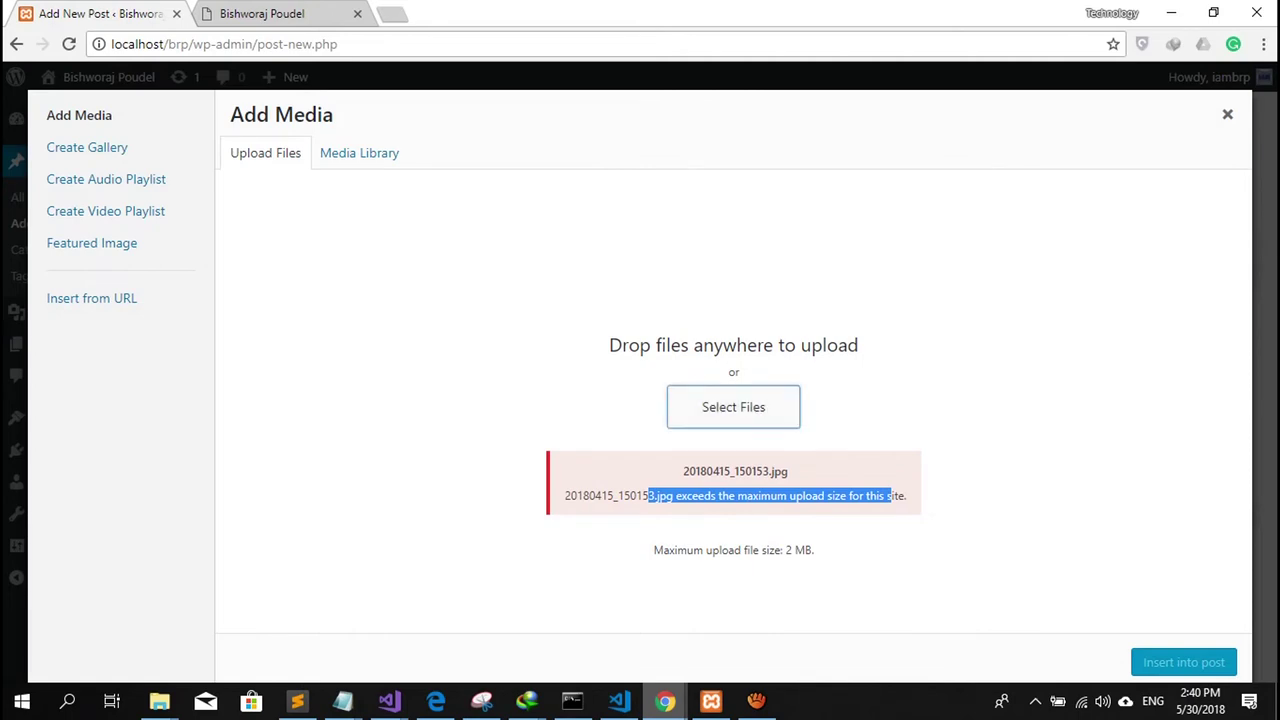
Step: Upload the Desktop image 2000px-Facebook_Live.svg and set its title to the site owner's full name followed by "Live"
click(733, 407)
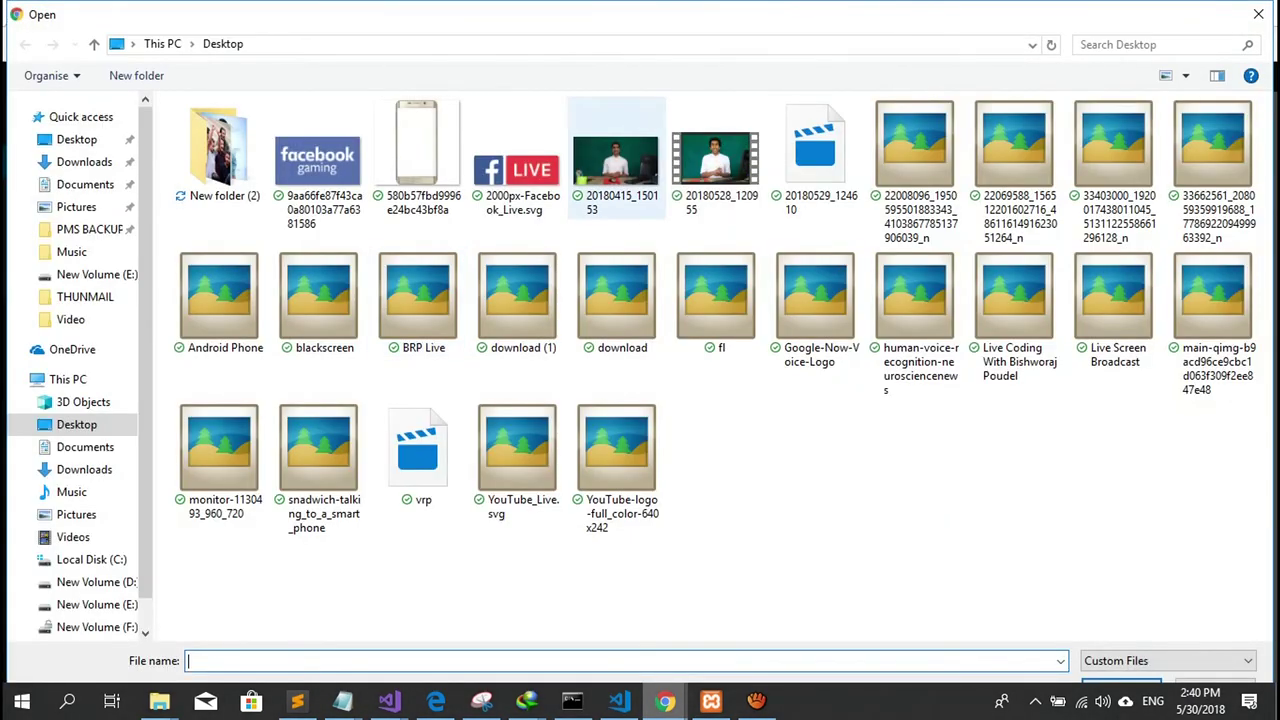
double_click(518, 160)
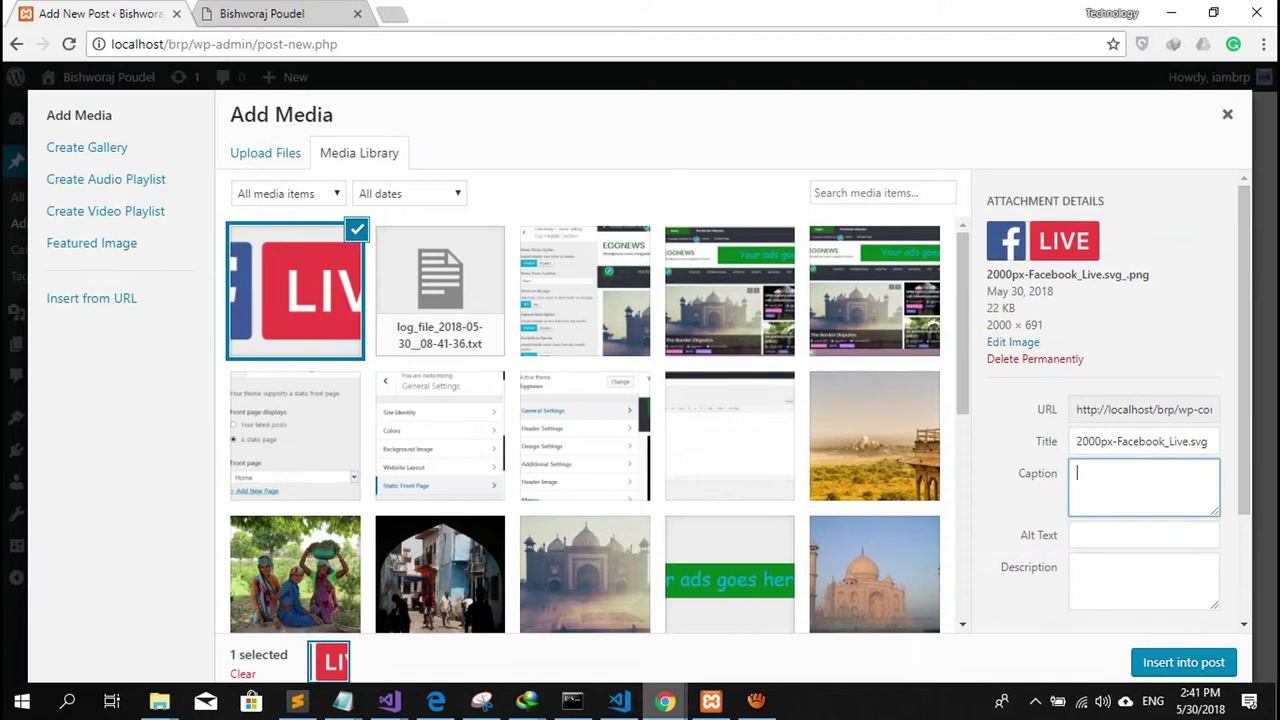
click(1111, 441)
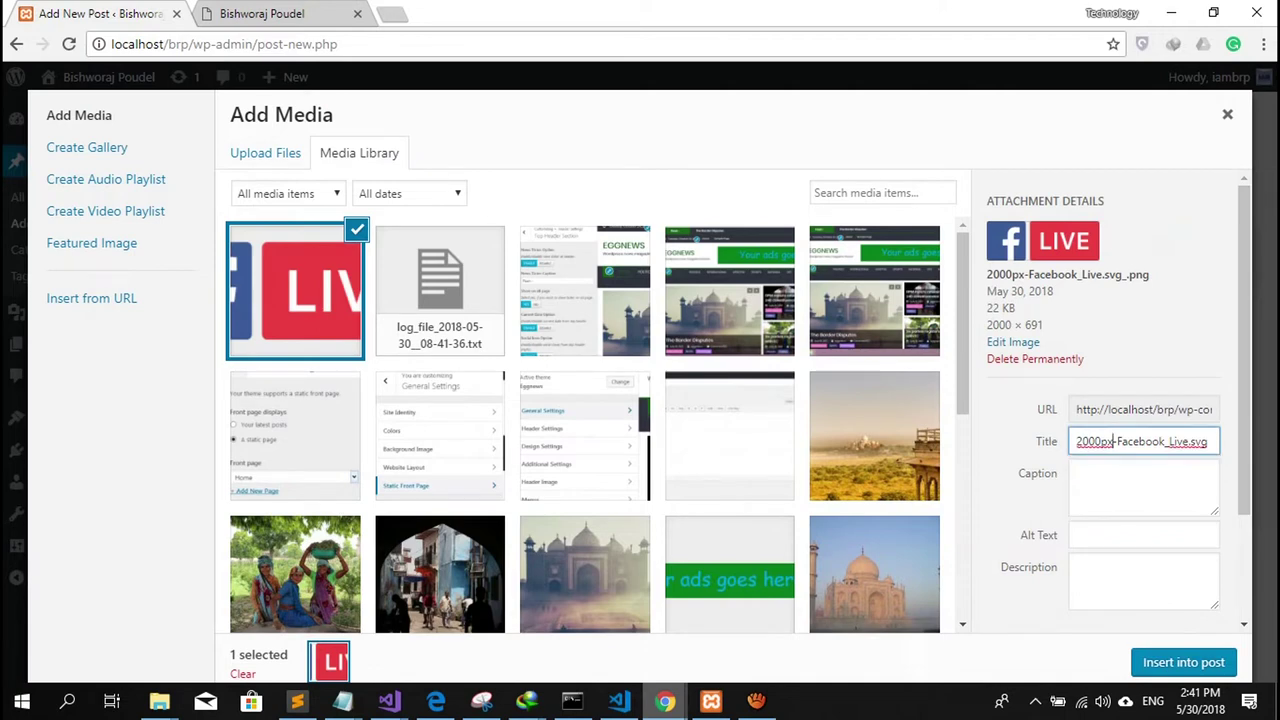
drag(1095, 441, 1188, 441)
key(ctrl+a)
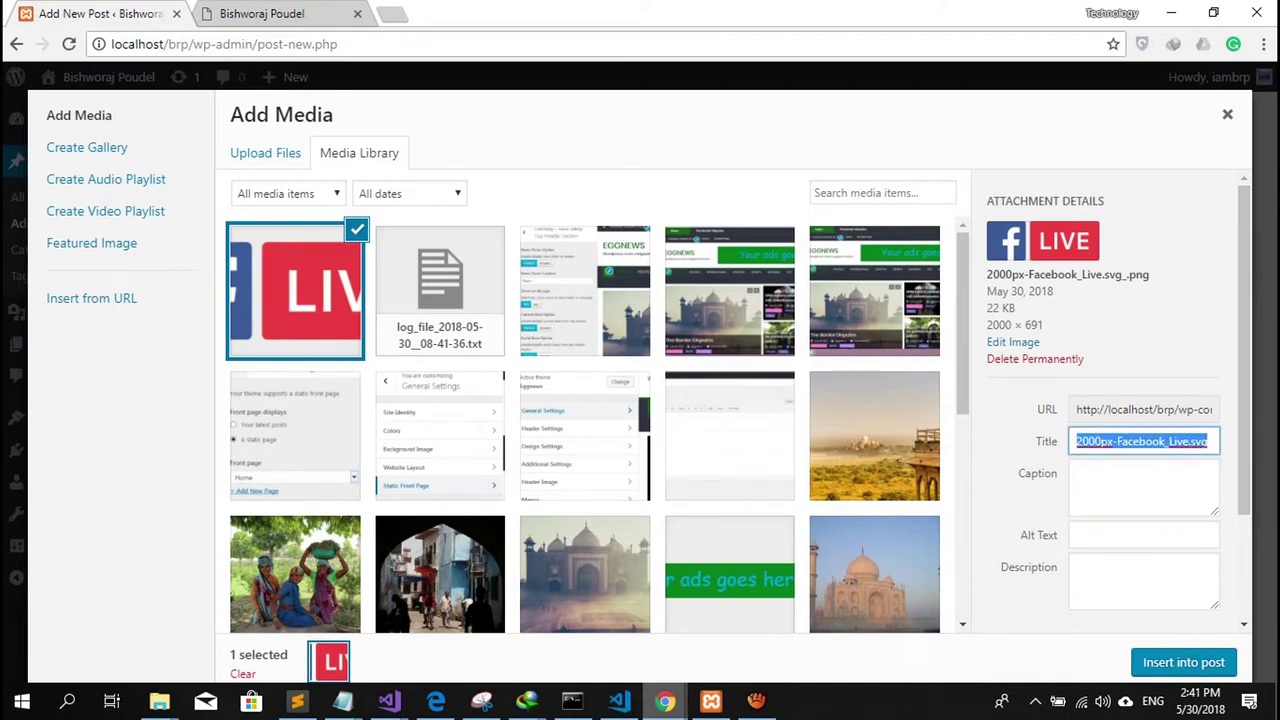
key(BackSpace)
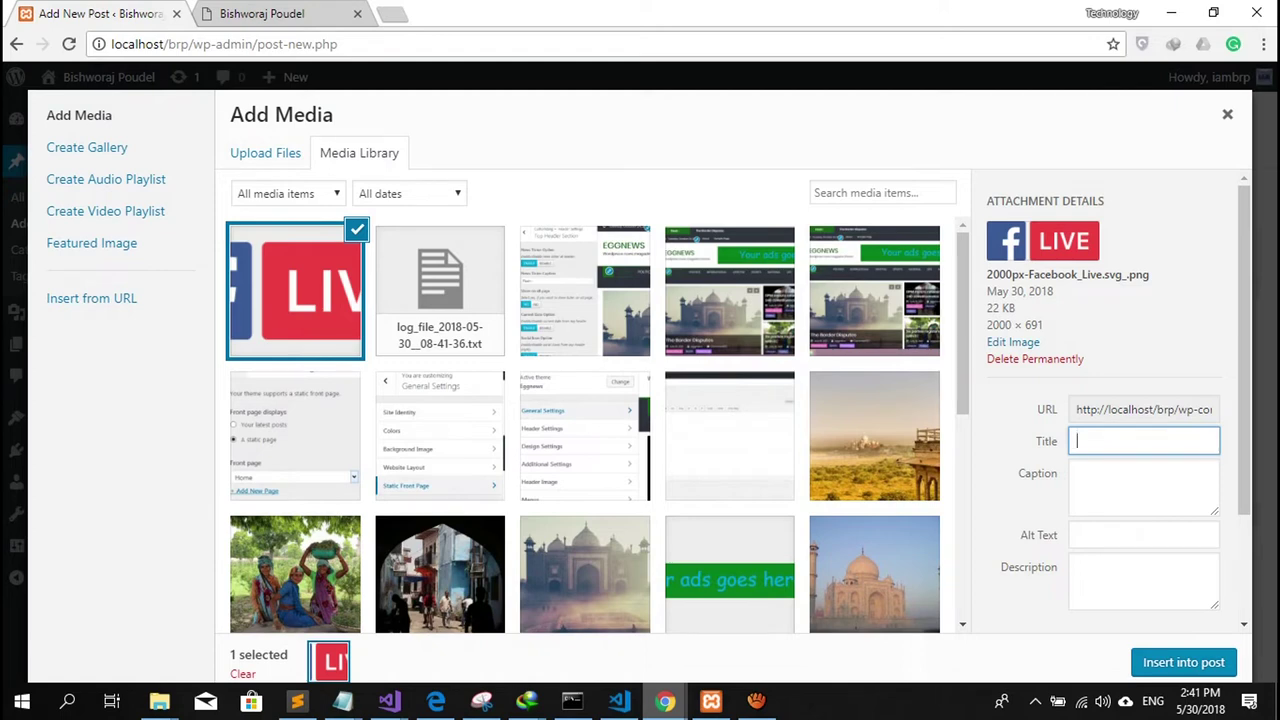
text(B)
key(BackSpace)
text(Bishworaj Poudel Lie)
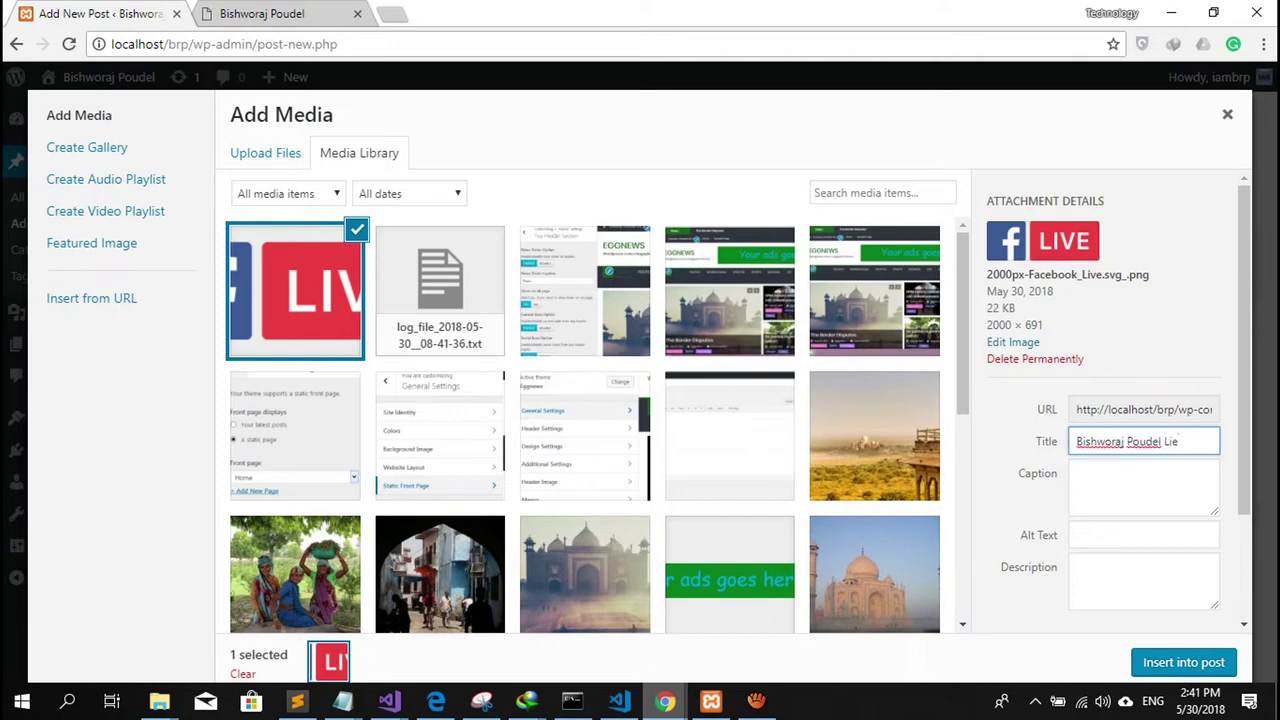
text(e)
key(Tab)
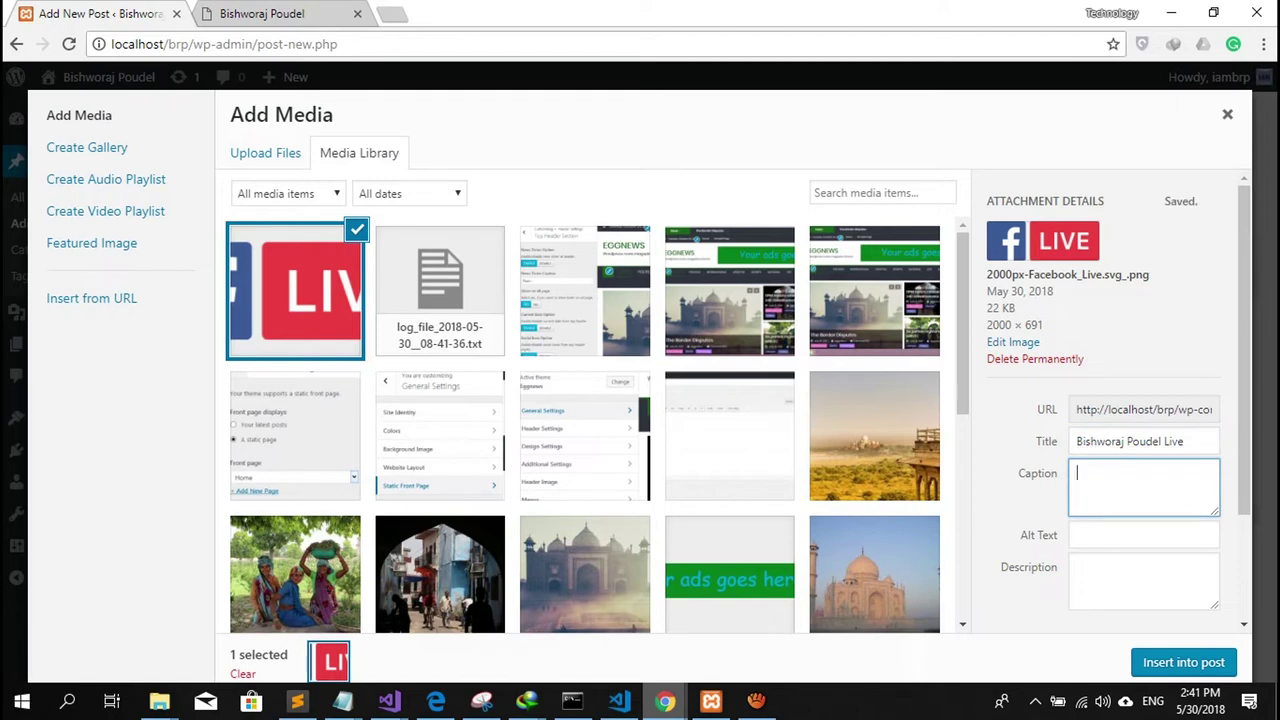
Step: Check the image's alignment and link settings and insert it into the post below the paragraph
scroll(1110, 420, down, 2)
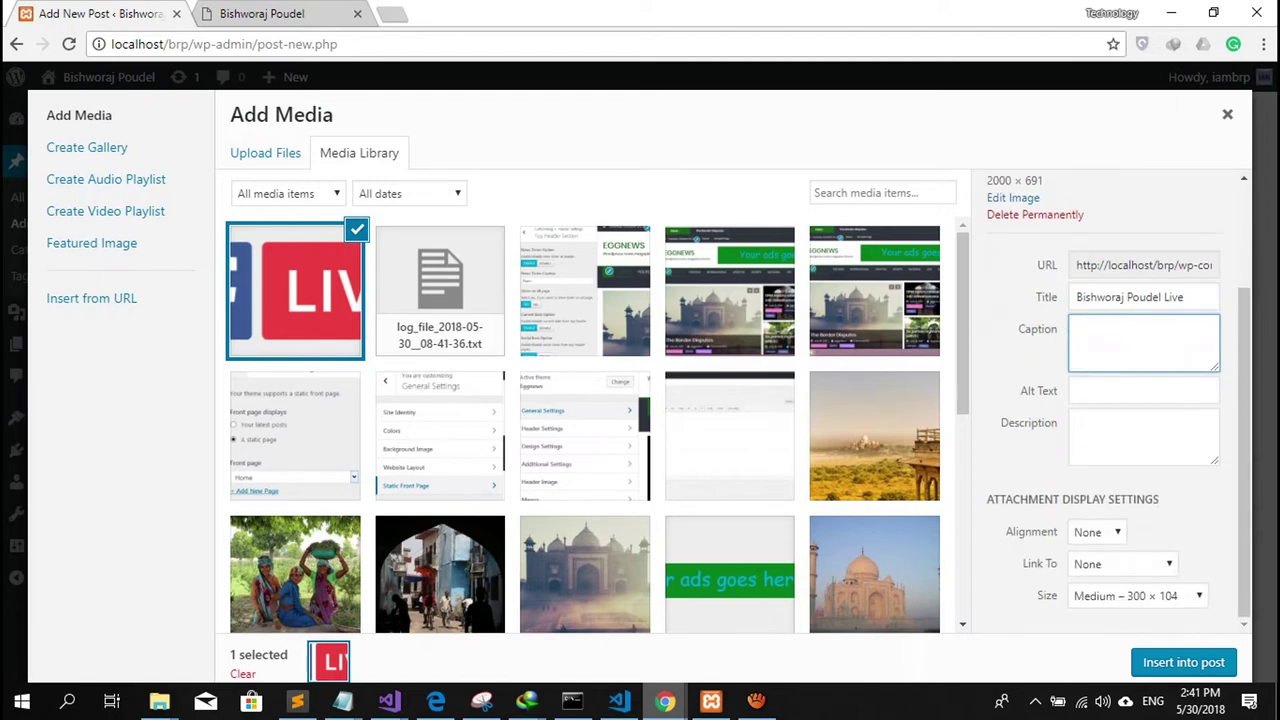
click(1097, 532)
click(1097, 532)
click(1097, 532)
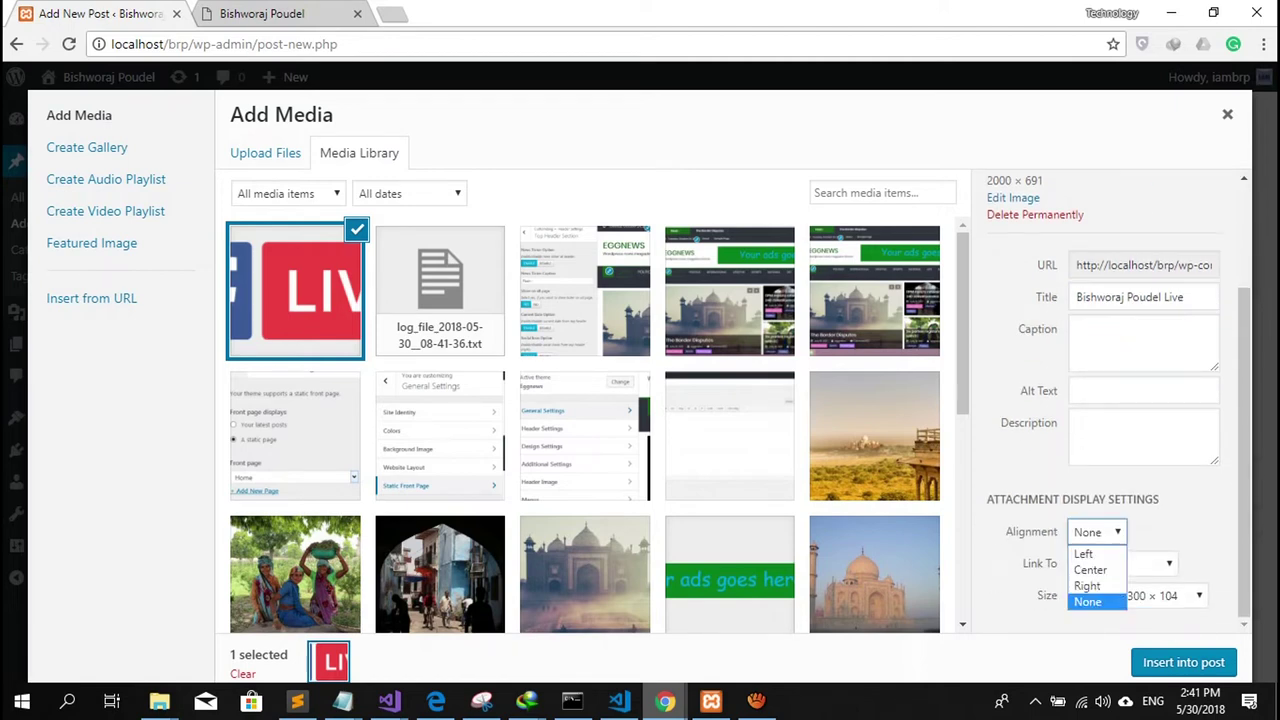
key(Escape)
drag(1022, 563, 1057, 563)
click(1183, 662)
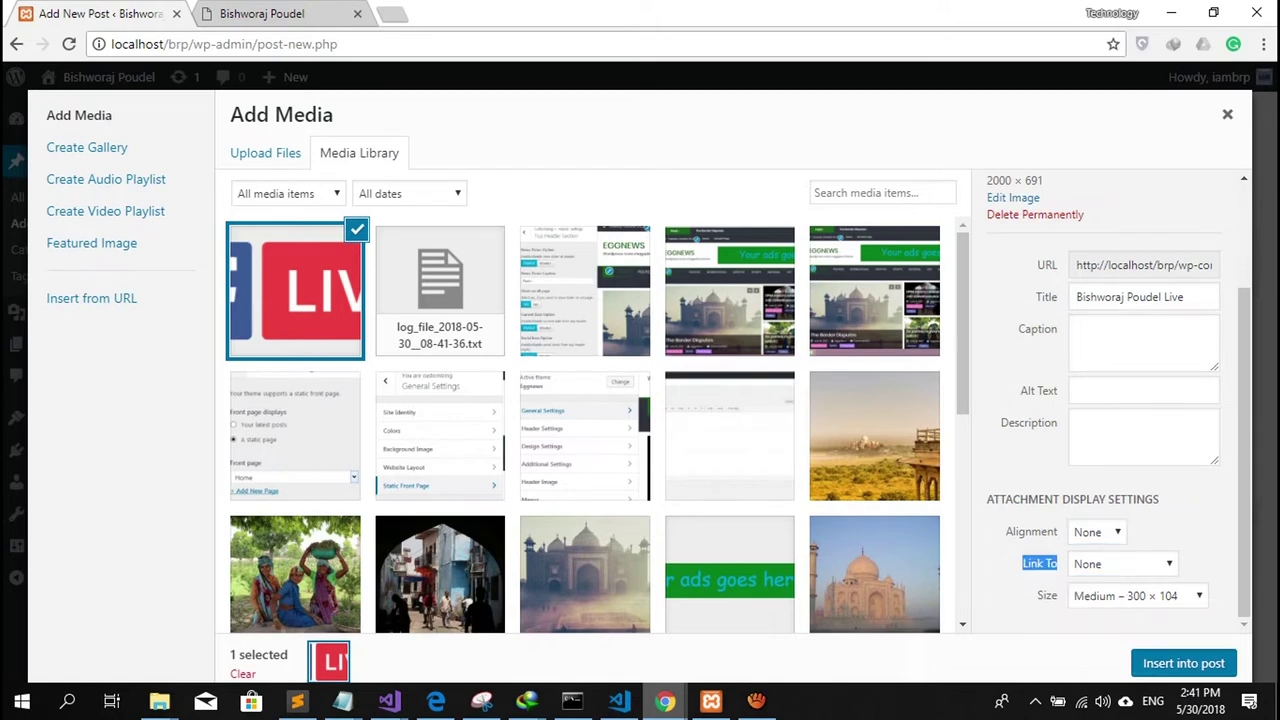
click(349, 425)
click(600, 425)
scroll(566, 400, down, 1)
scroll(566, 380, up, 2)
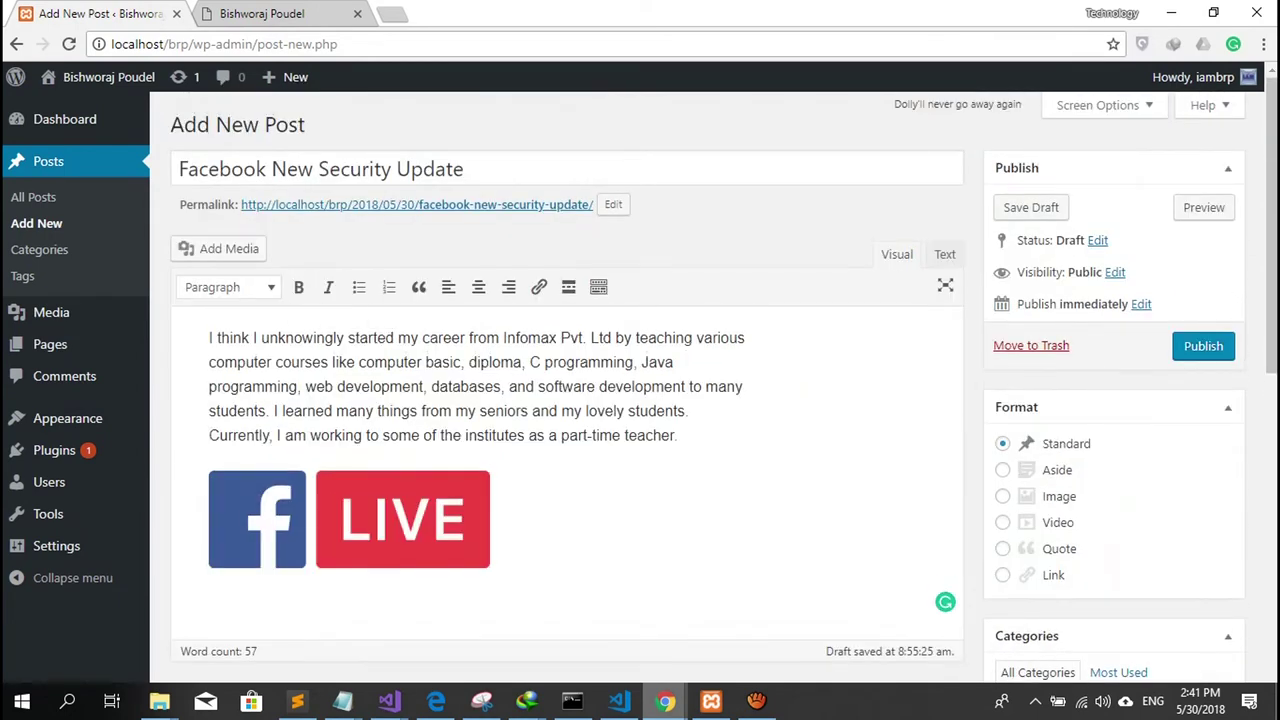
Step: Show the second row of editor formatting tools and add an empty line below the image
click(598, 287)
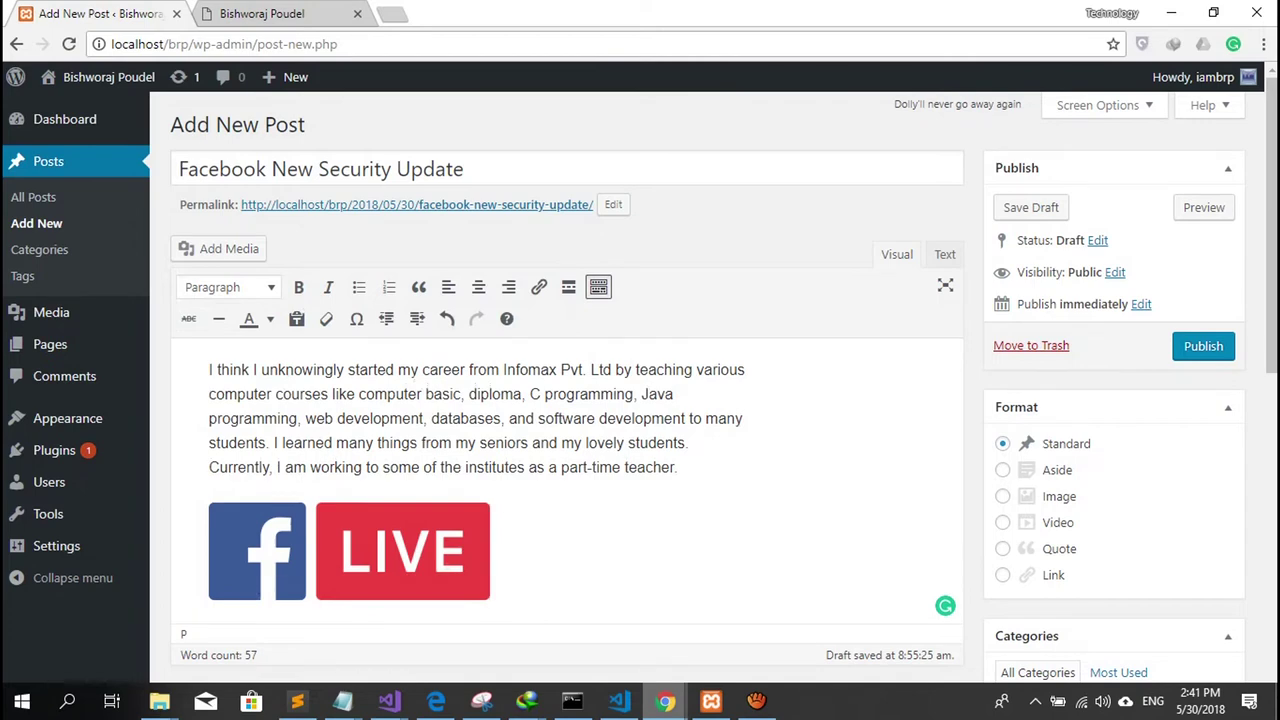
scroll(598, 287, down, 1)
scroll(566, 380, up, 1)
scroll(566, 380, down, 2)
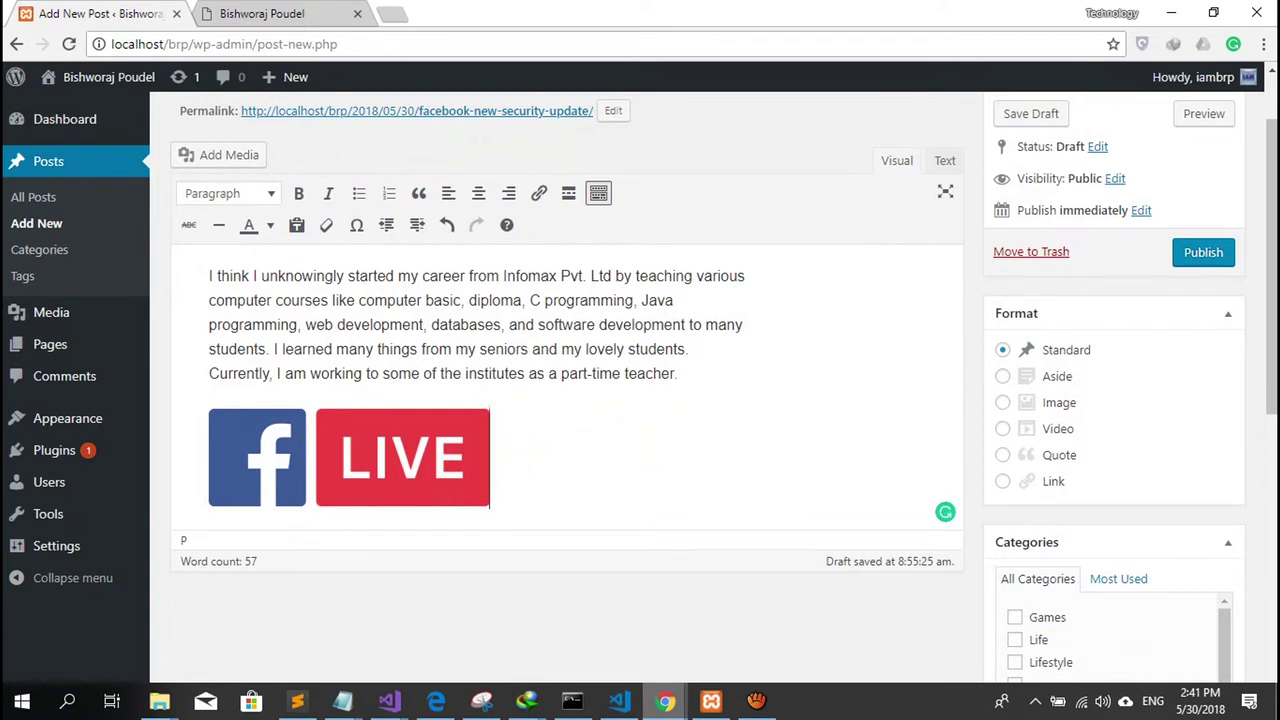
key(Return)
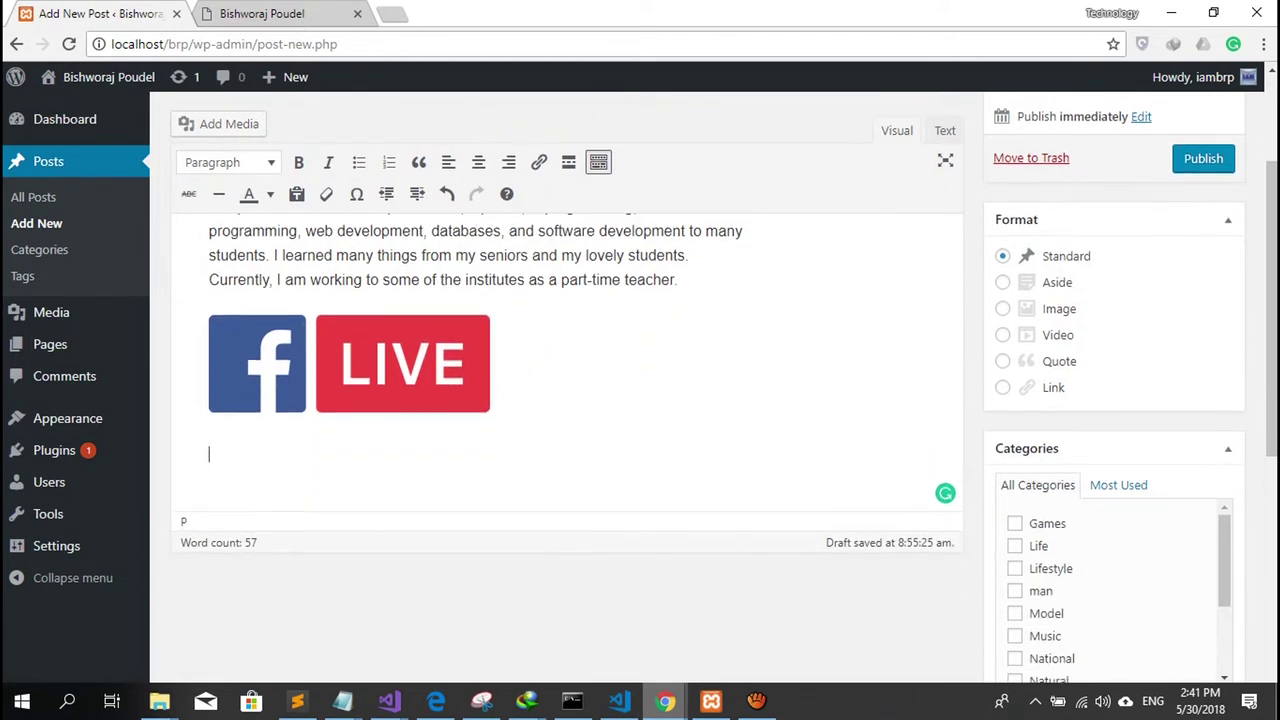
Step: Assign the post to the Technology category
scroll(566, 400, down, 1)
scroll(566, 400, down, 2)
scroll(566, 400, up, 2)
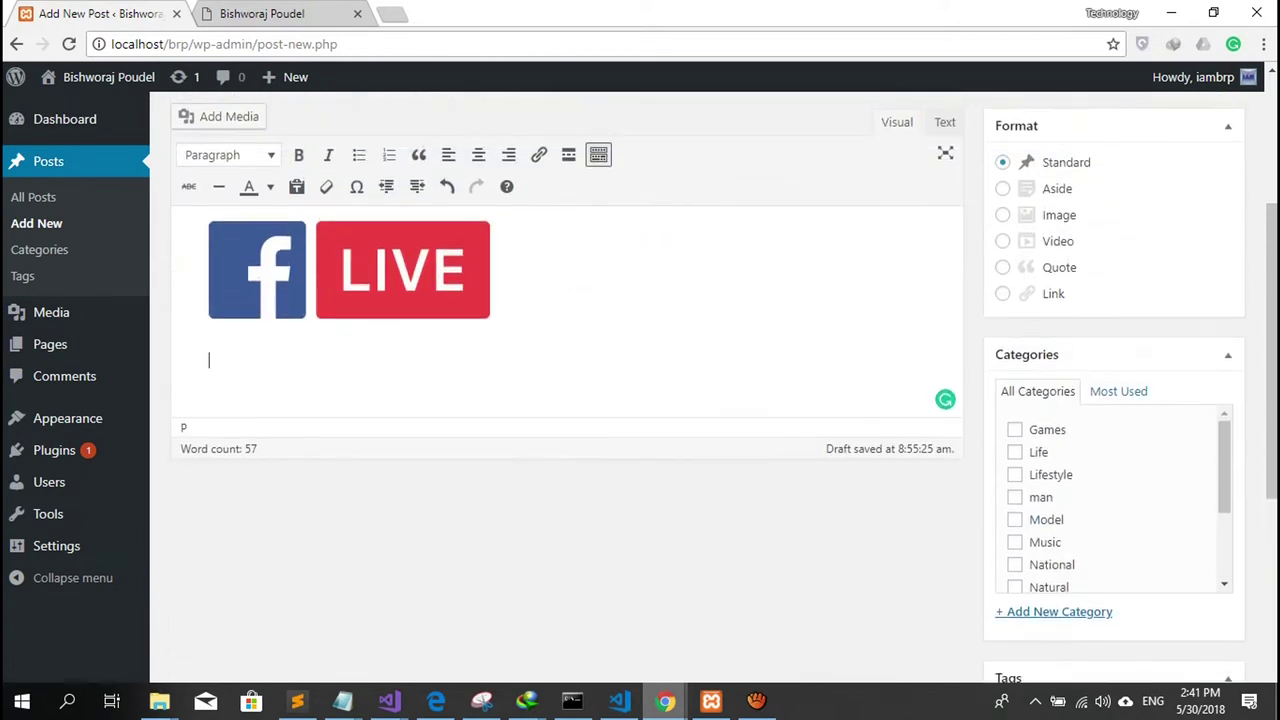
scroll(1113, 498, down, 2)
scroll(1113, 498, up, 2)
scroll(1113, 498, down, 2)
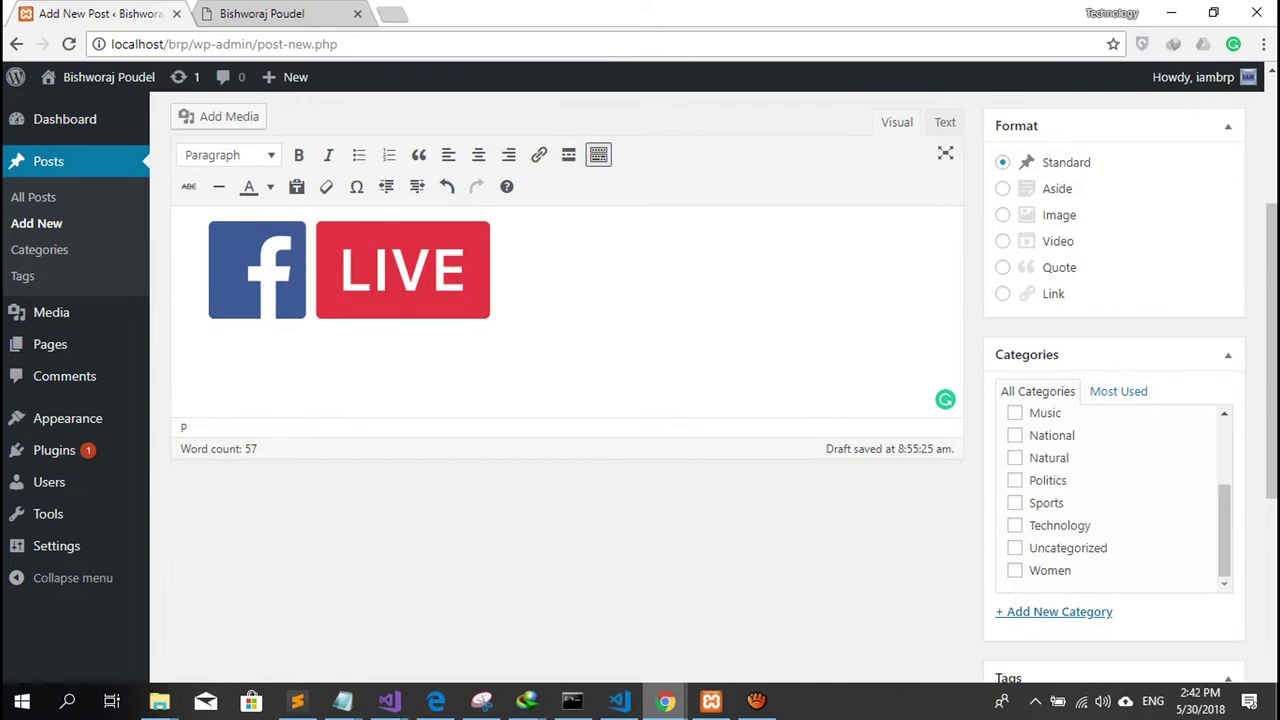
click(1014, 525)
Step: Look over the post's remaining settings, including format, tags, sidebar position and featured image
scroll(707, 388, up, 2)
scroll(707, 388, down, 1)
scroll(707, 388, down, 2)
scroll(707, 388, up, 2)
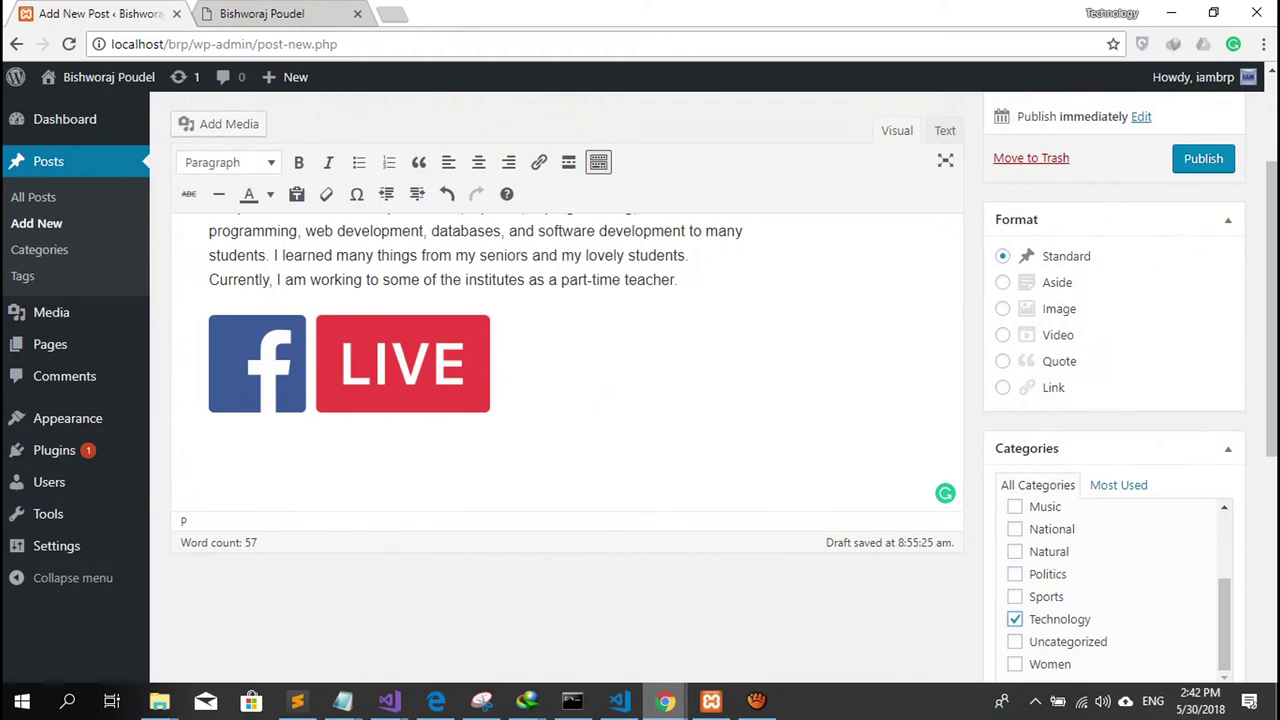
scroll(707, 388, up, 2)
scroll(707, 388, down, 3)
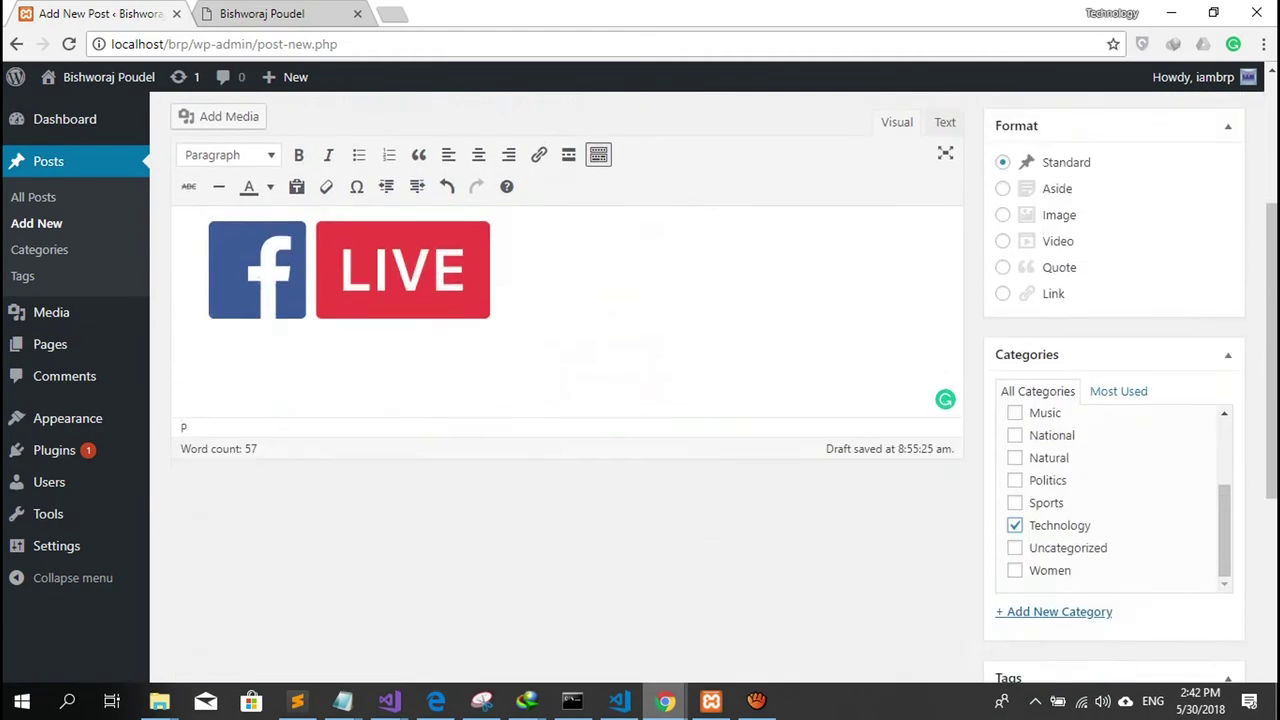
scroll(707, 388, down, 5)
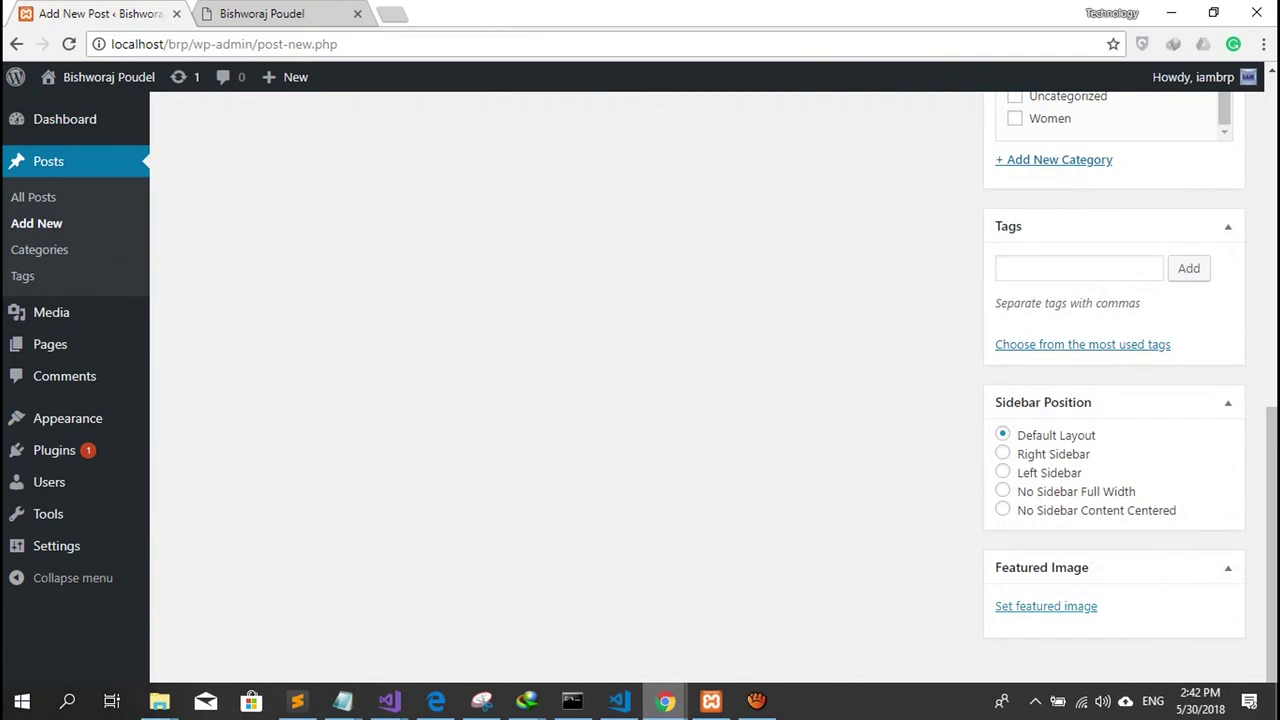
Step: Open the news site onlinekhabar.com in a new browser tab
click(392, 14)
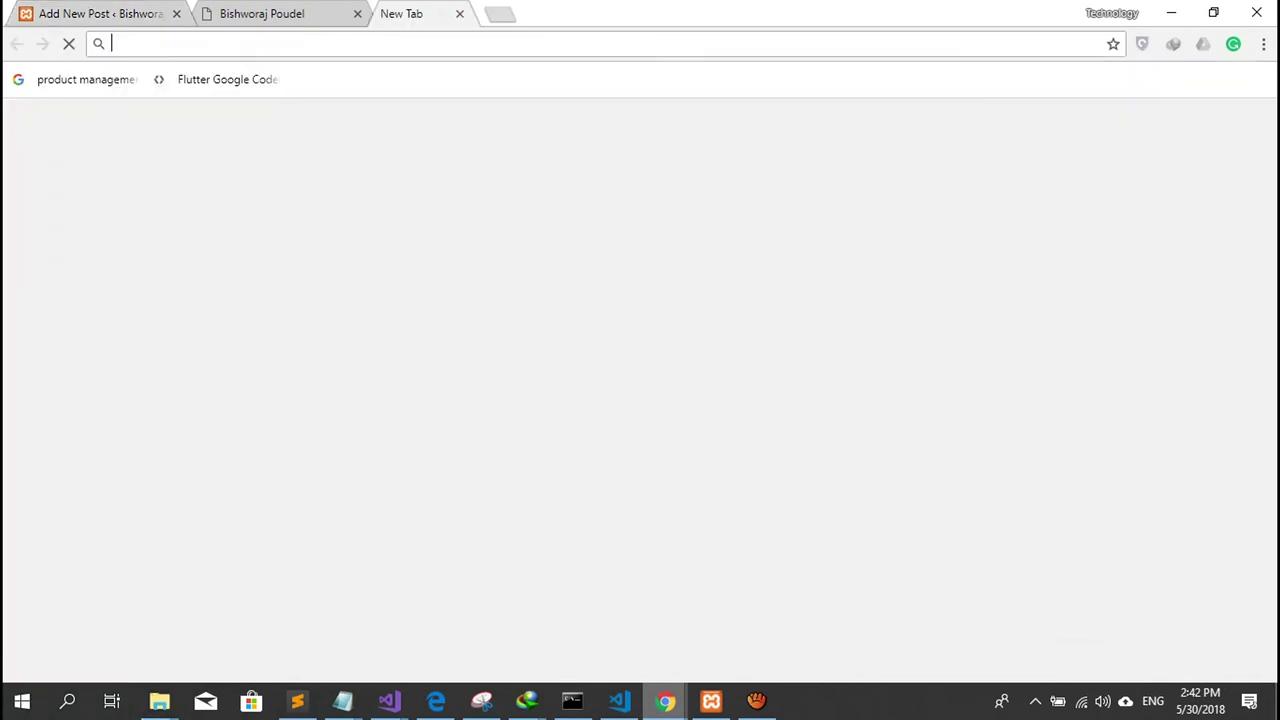
text(o)
key(Return)
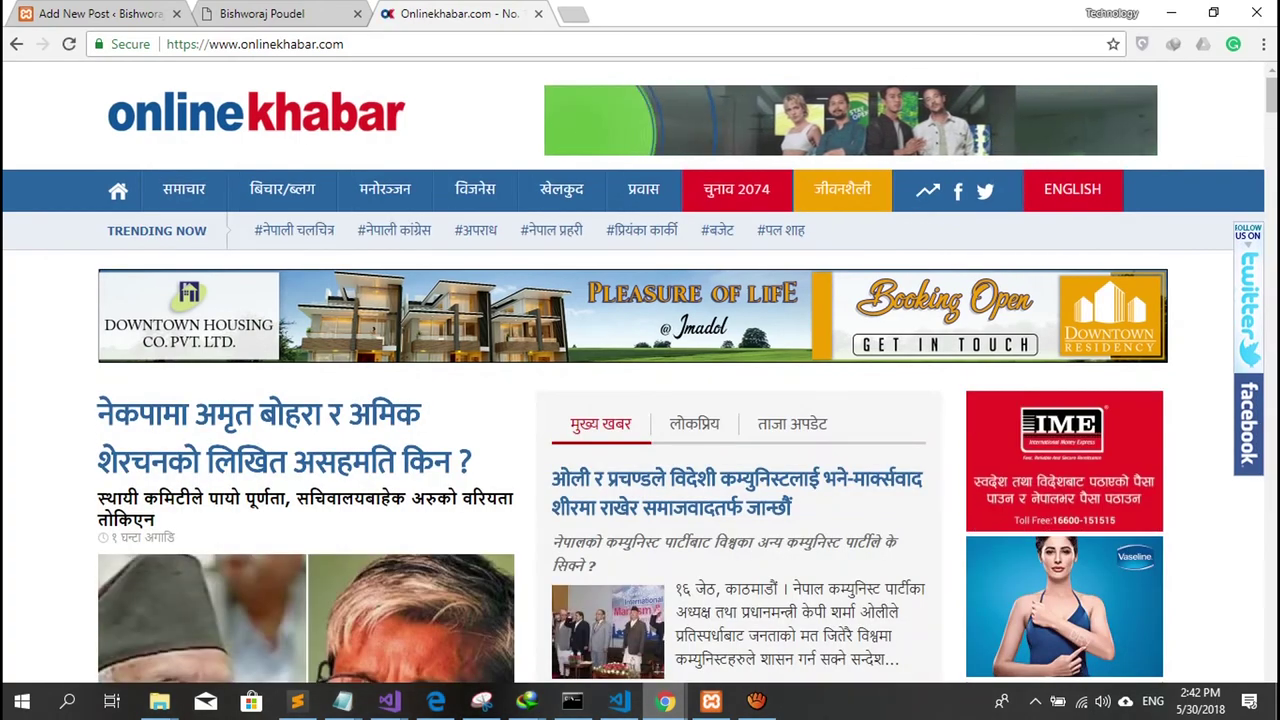
Step: Return to the post editor and upload "download (1)" from the Desktop as the post's featured image
scroll(640, 380, down, 2)
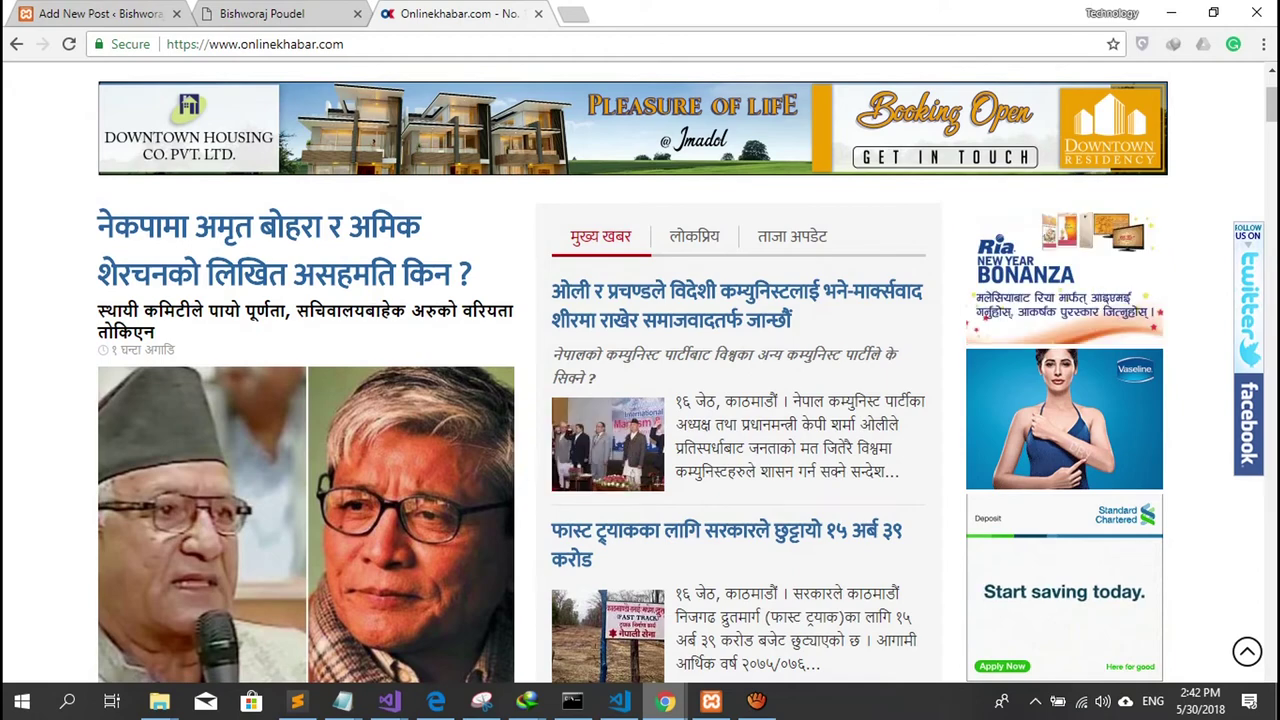
click(95, 13)
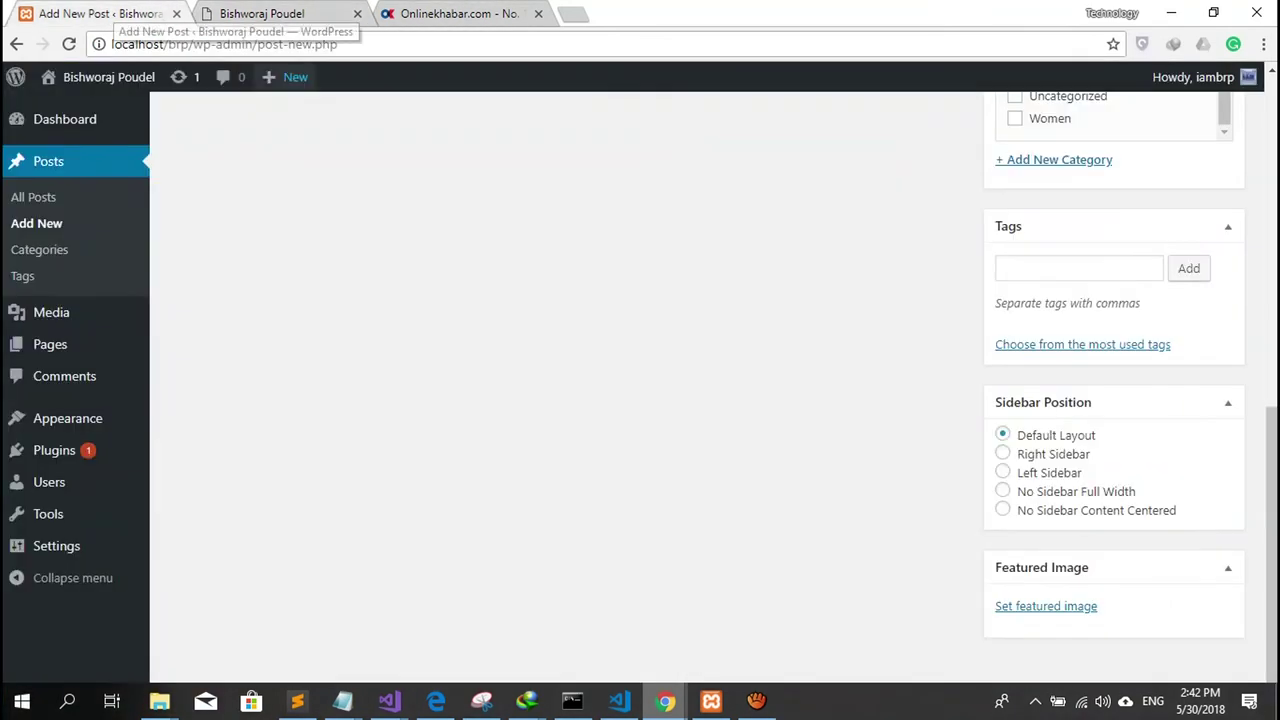
click(1046, 605)
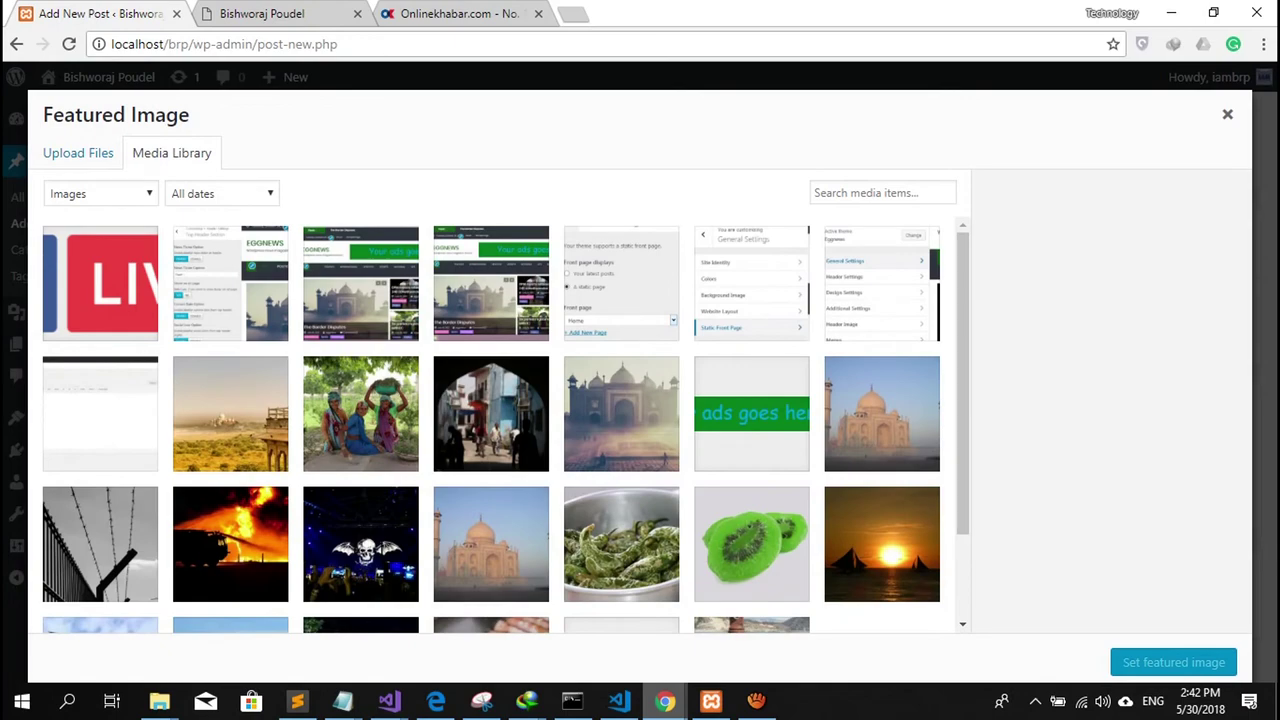
click(78, 152)
click(639, 407)
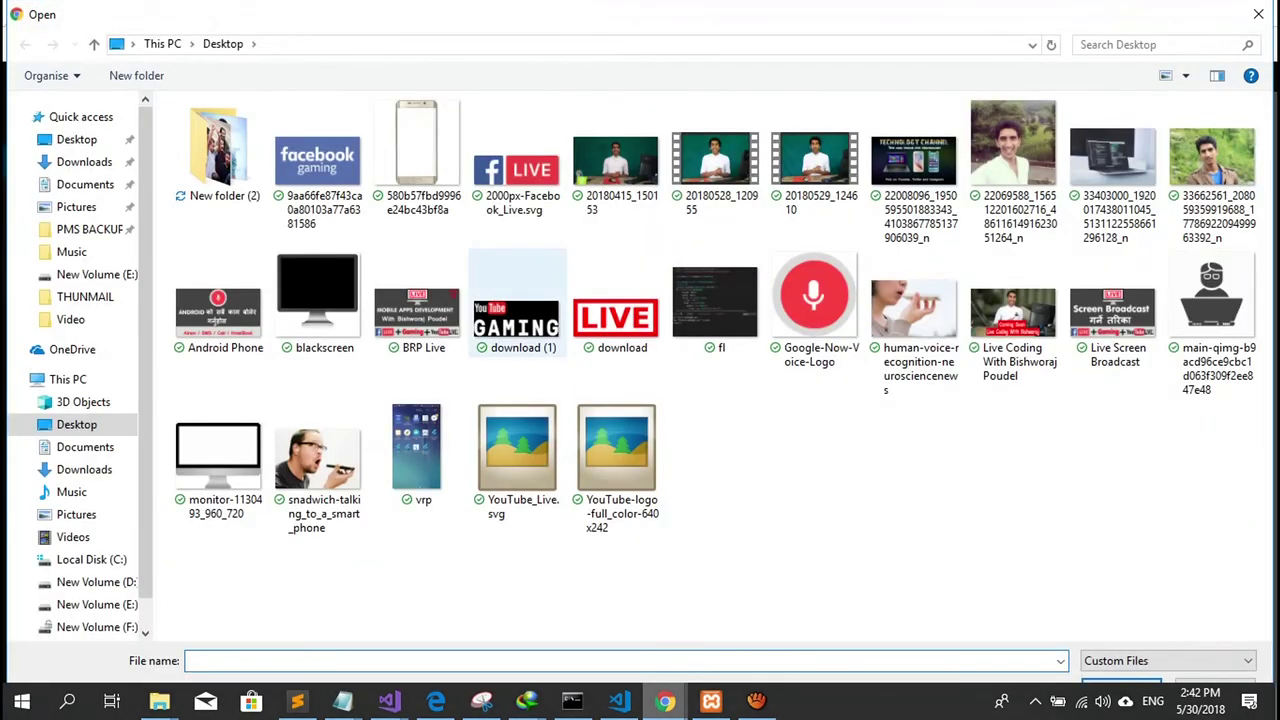
click(517, 305)
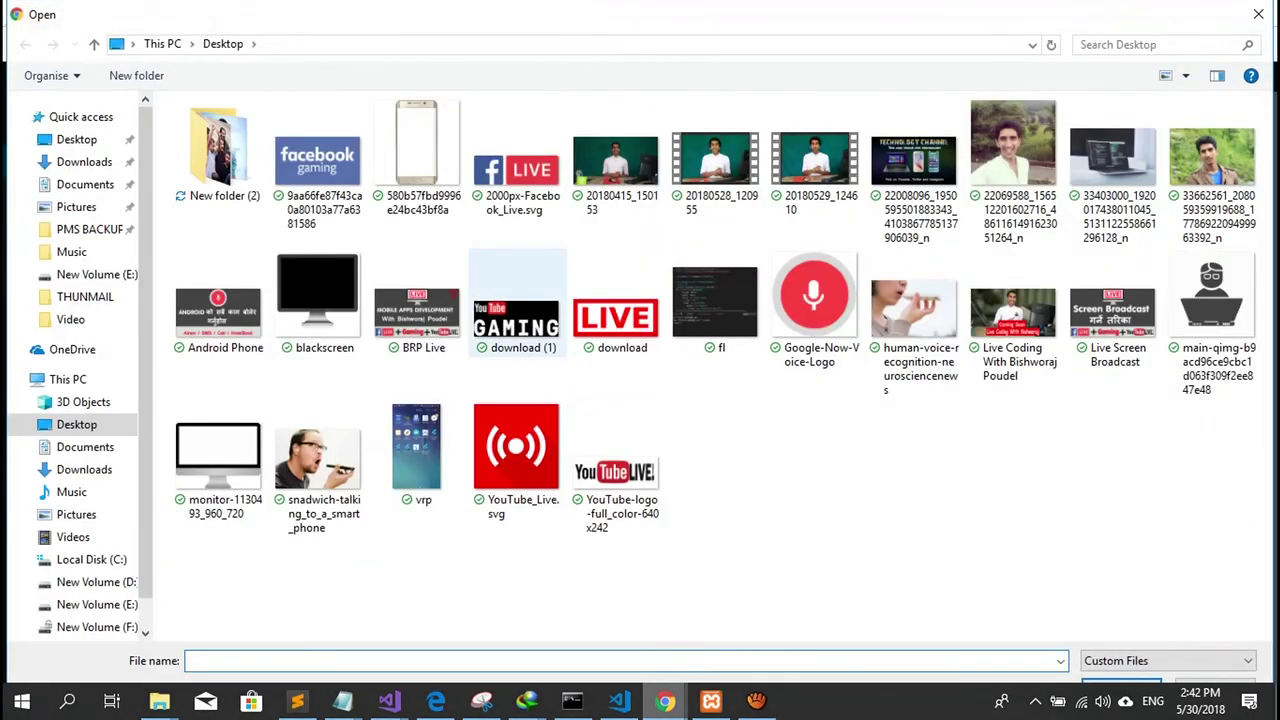
key(Return)
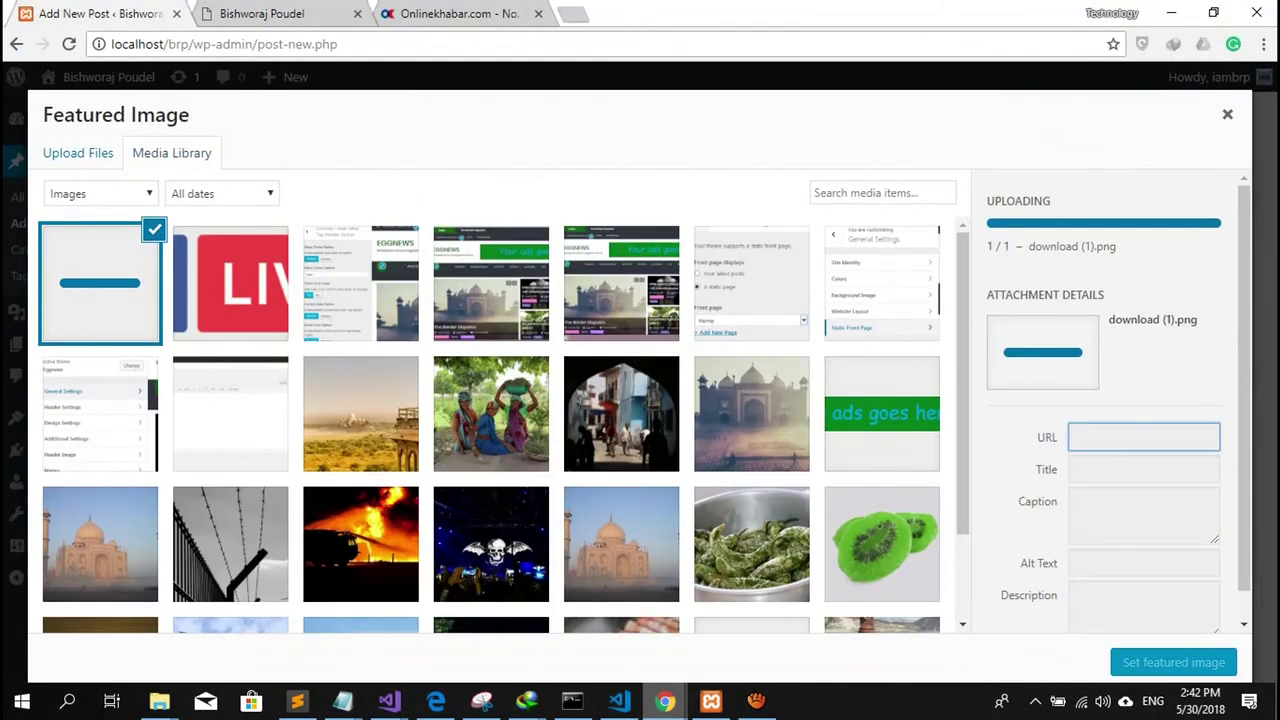
click(1173, 662)
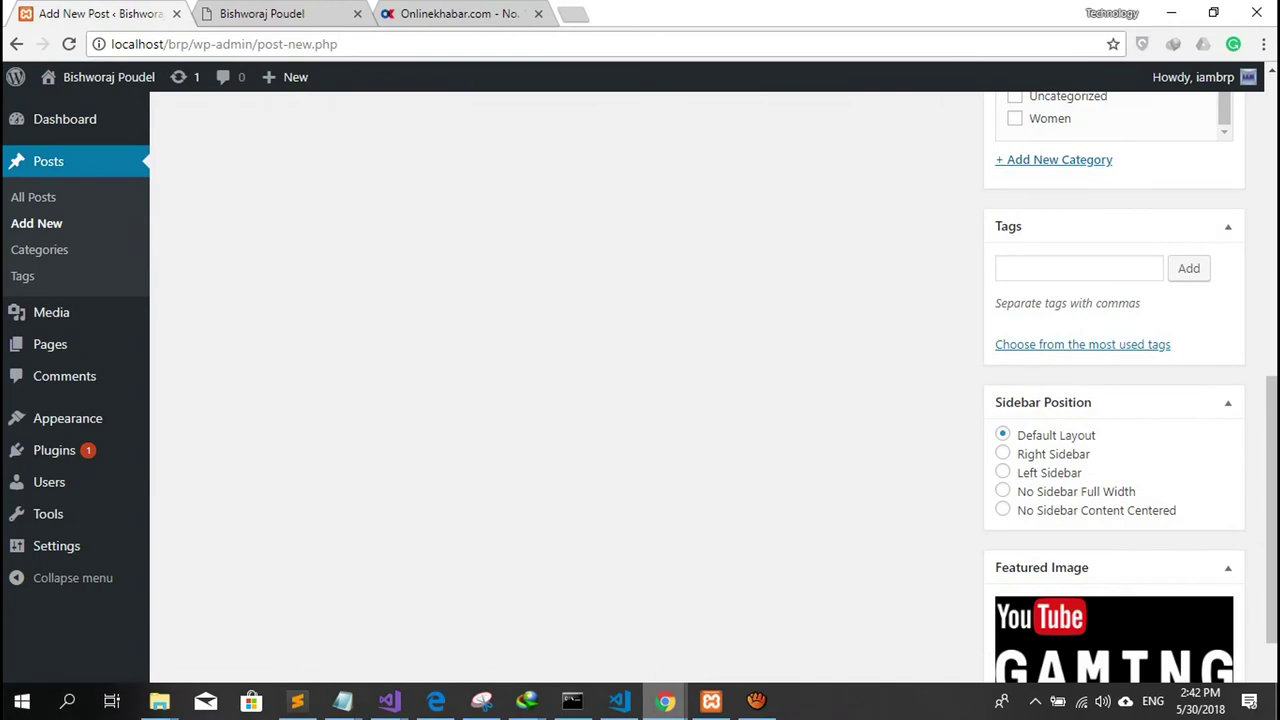
scroll(640, 380, down, 2)
scroll(640, 380, up, 7)
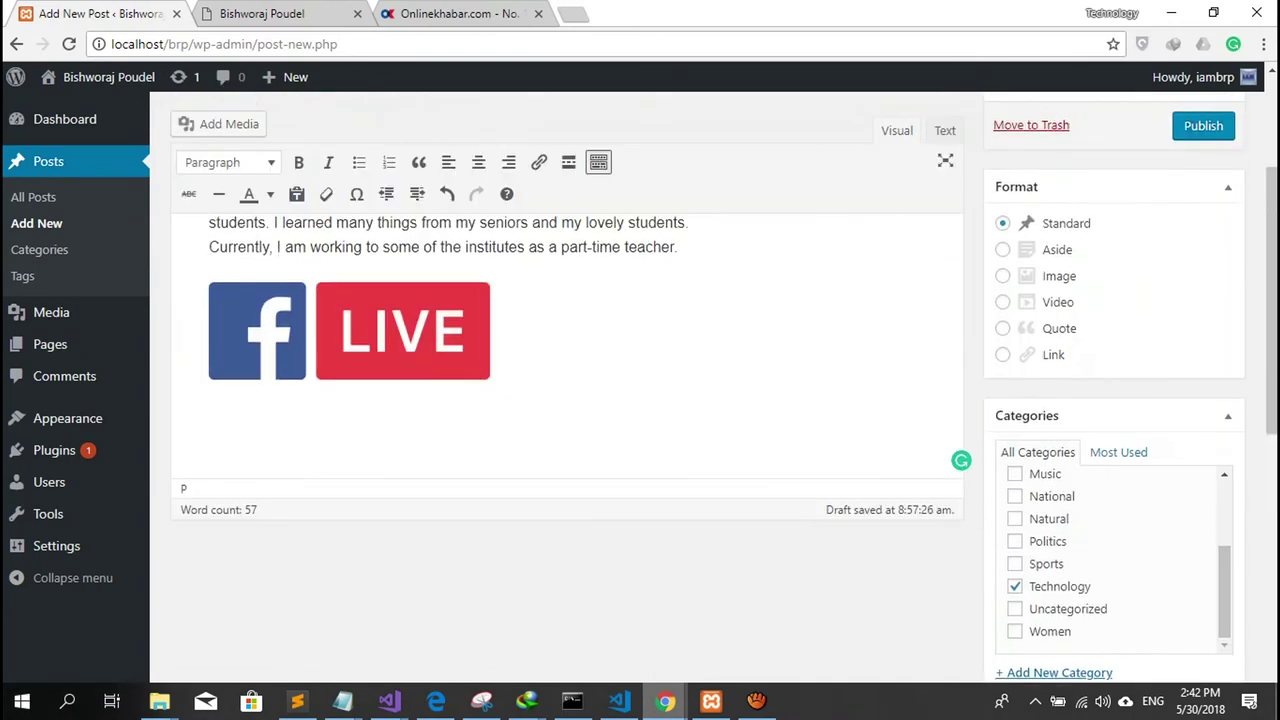
scroll(640, 380, down, 3)
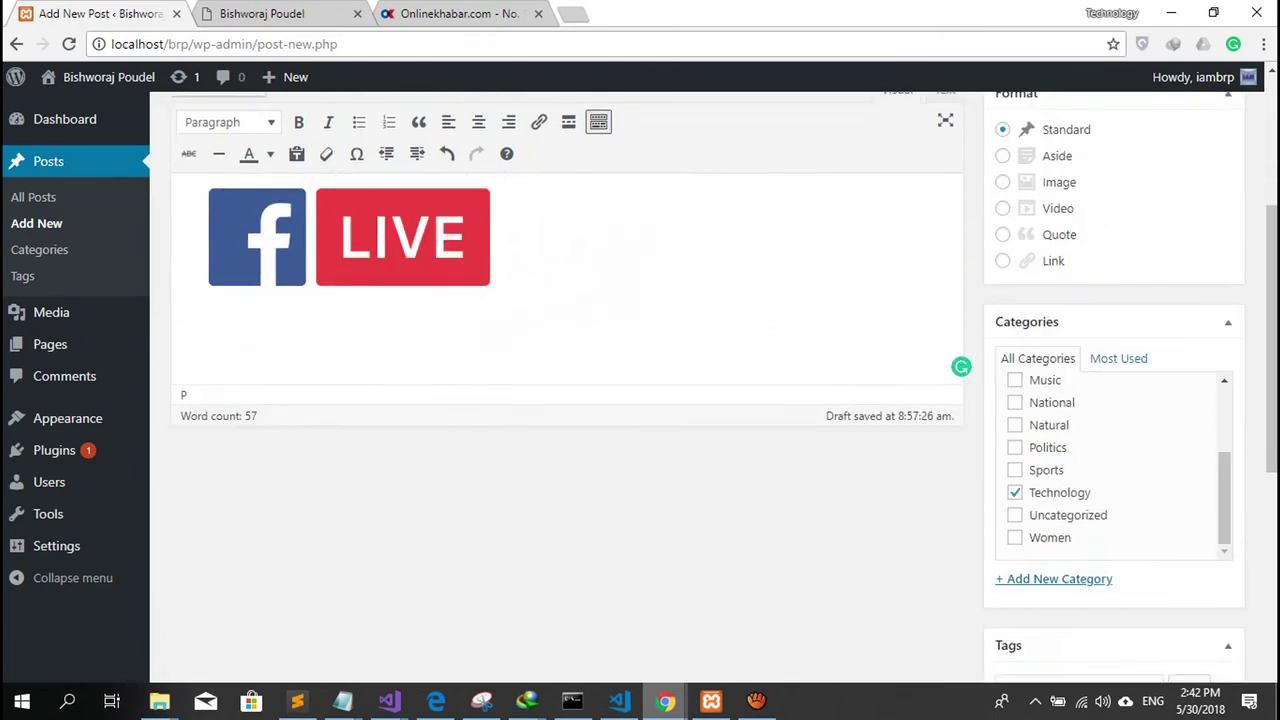
scroll(640, 380, up, 3)
scroll(640, 380, up, 1)
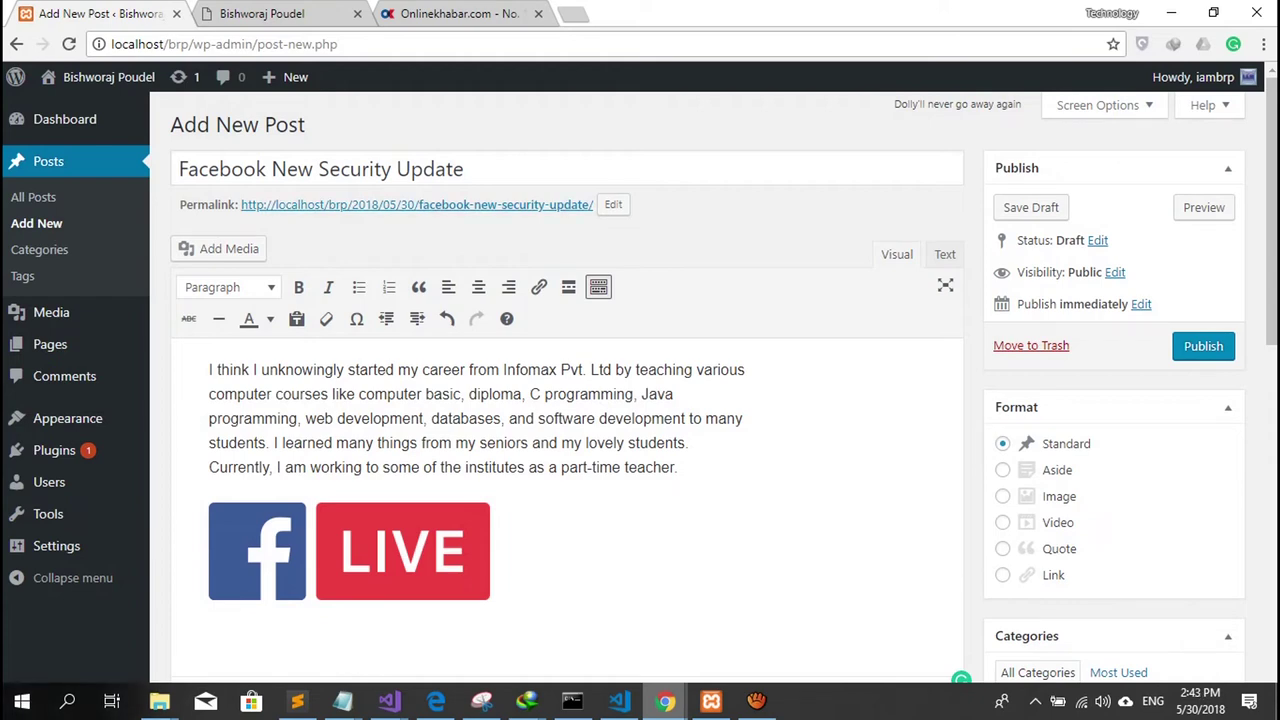
click(176, 14)
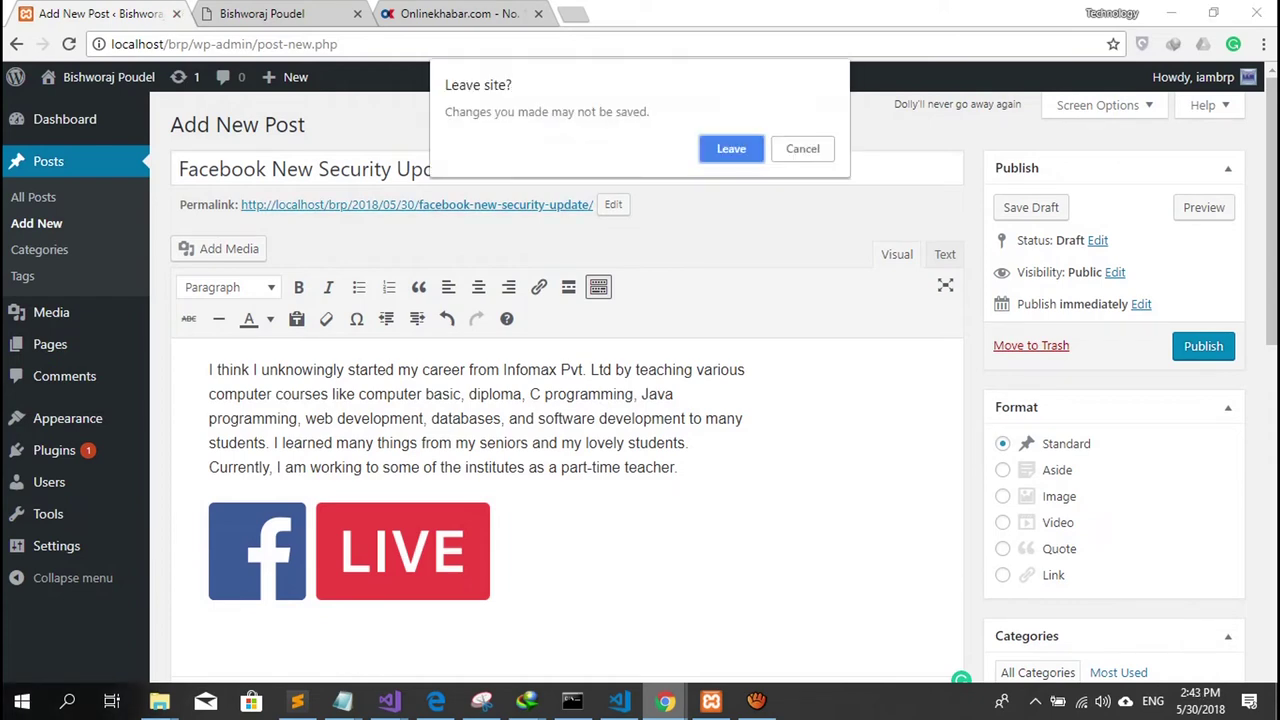
drag(466, 112, 648, 112)
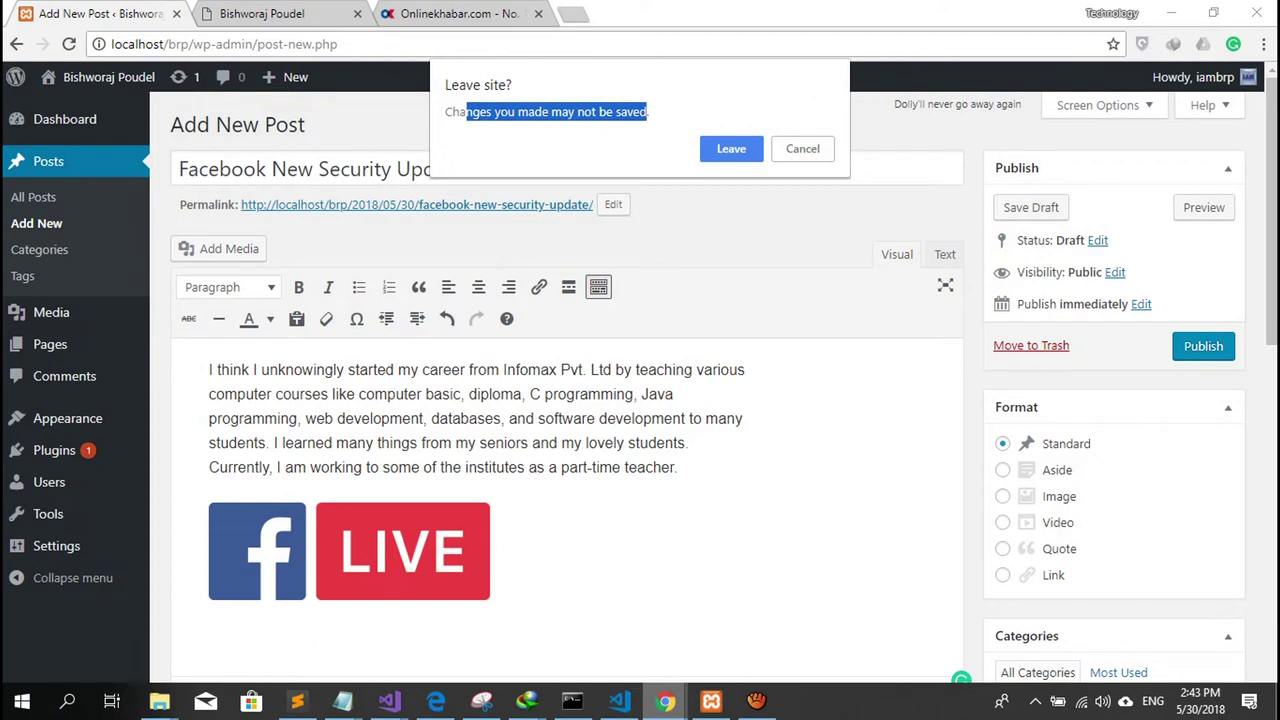
click(499, 112)
click(802, 148)
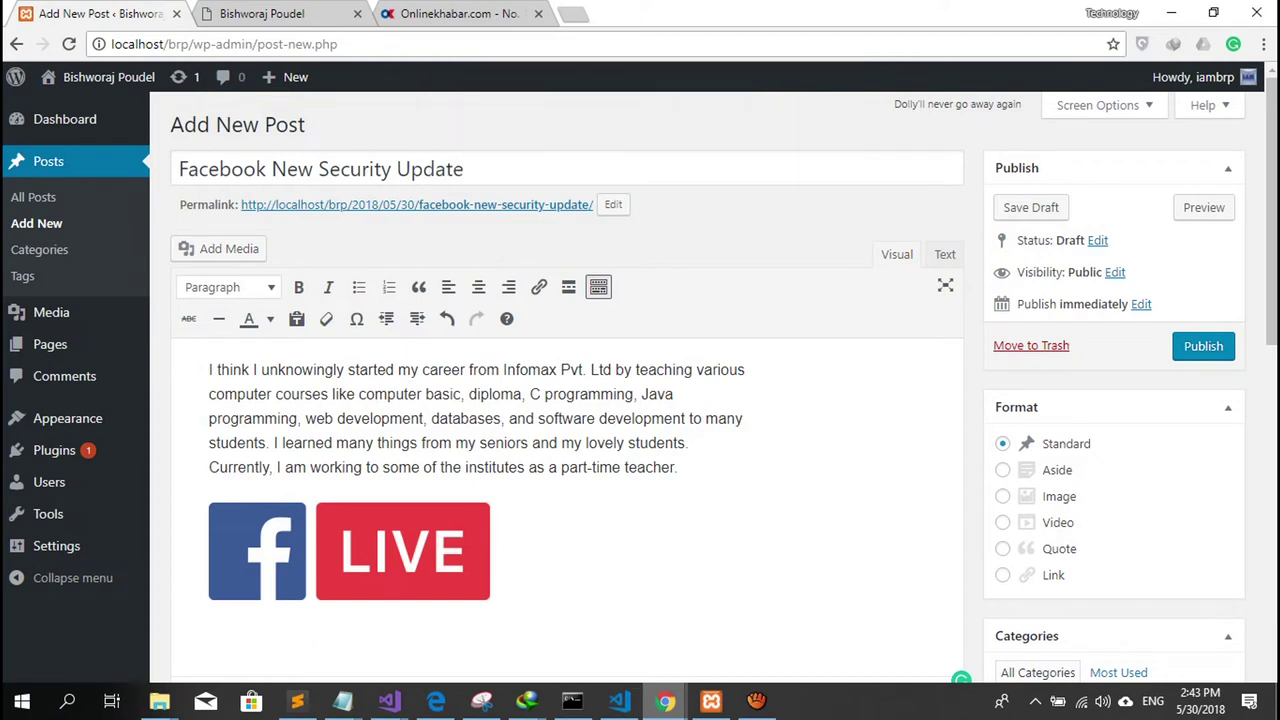
Step: Save and publish the "Facebook New Security Update" post
click(1030, 207)
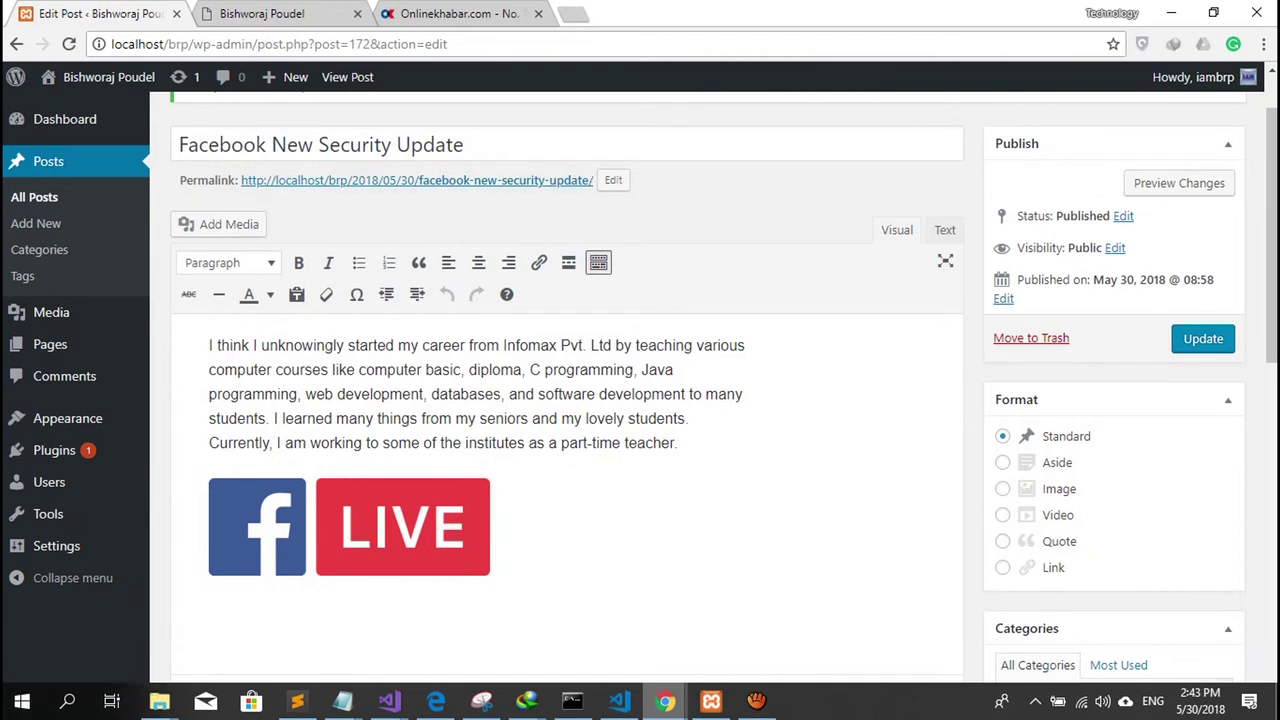
Step: Examine the URL structure of the first main news article on onlinekhabar.com for comparison with the post's permalink
drag(181, 180, 214, 181)
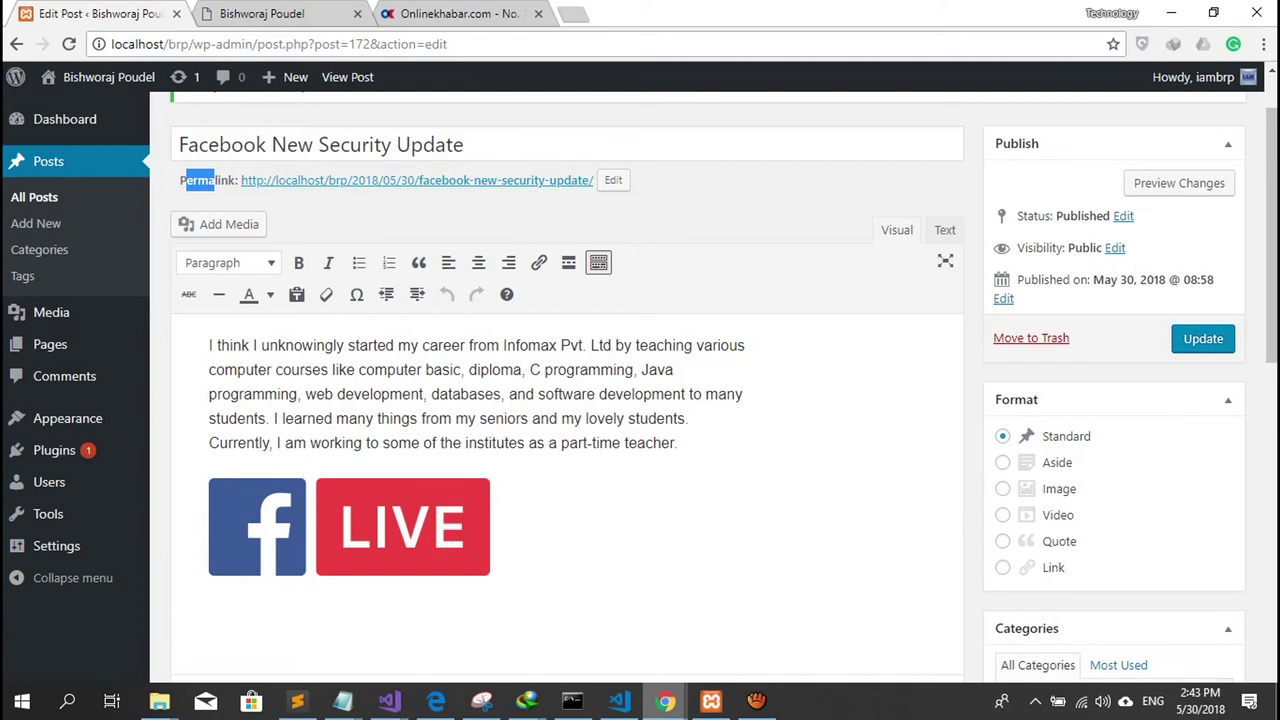
key(ctrl+3)
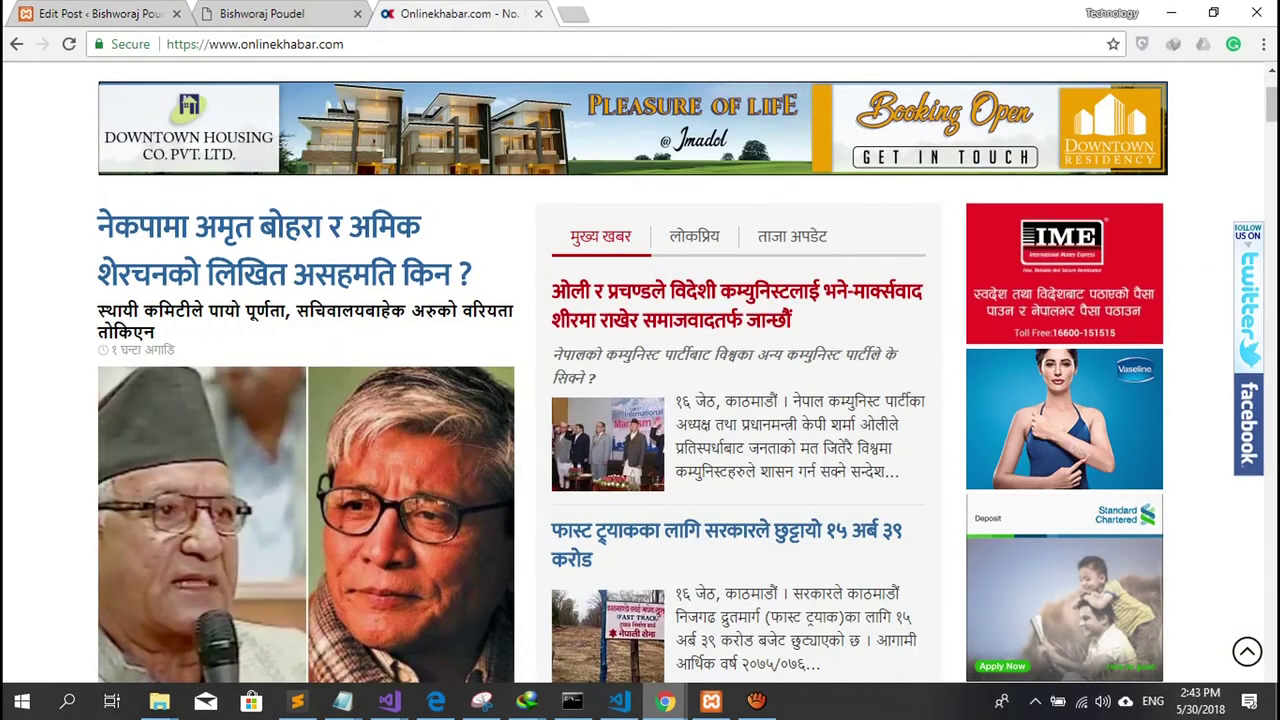
click(736, 305)
double_click(423, 44)
drag(403, 44, 170, 44)
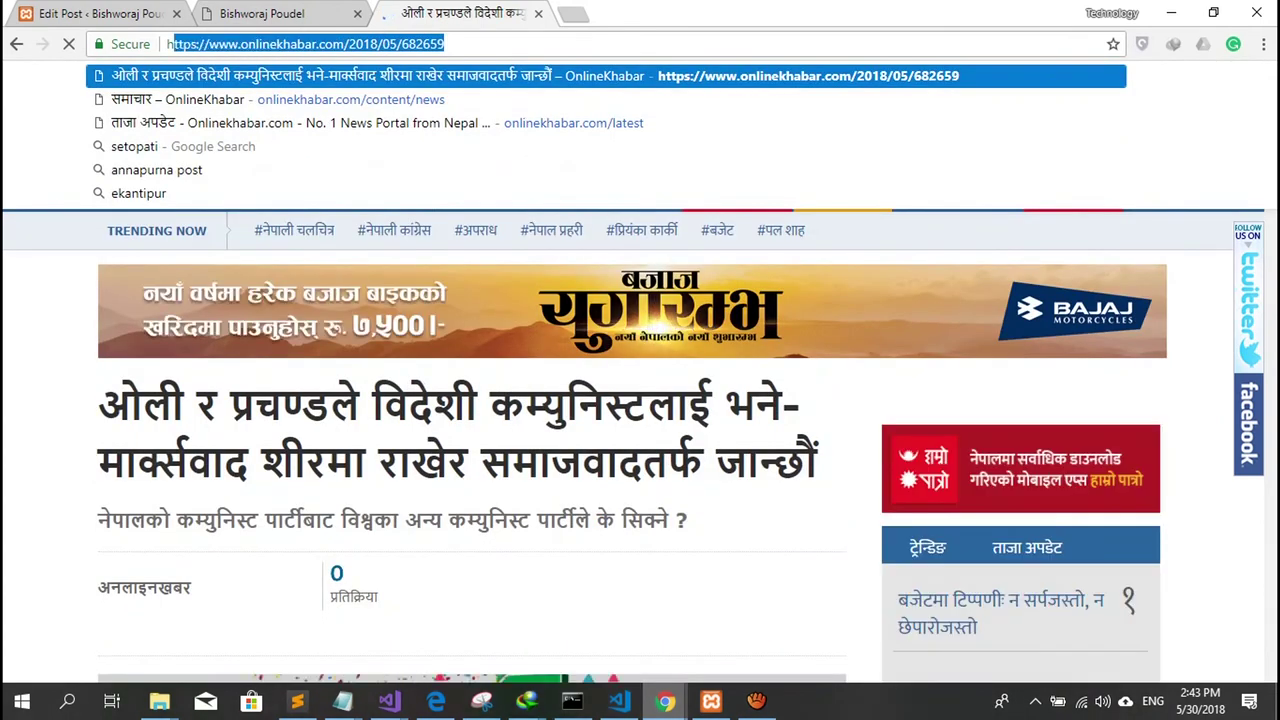
key(ctrl+Tab)
key(ctrl+shift+Tab)
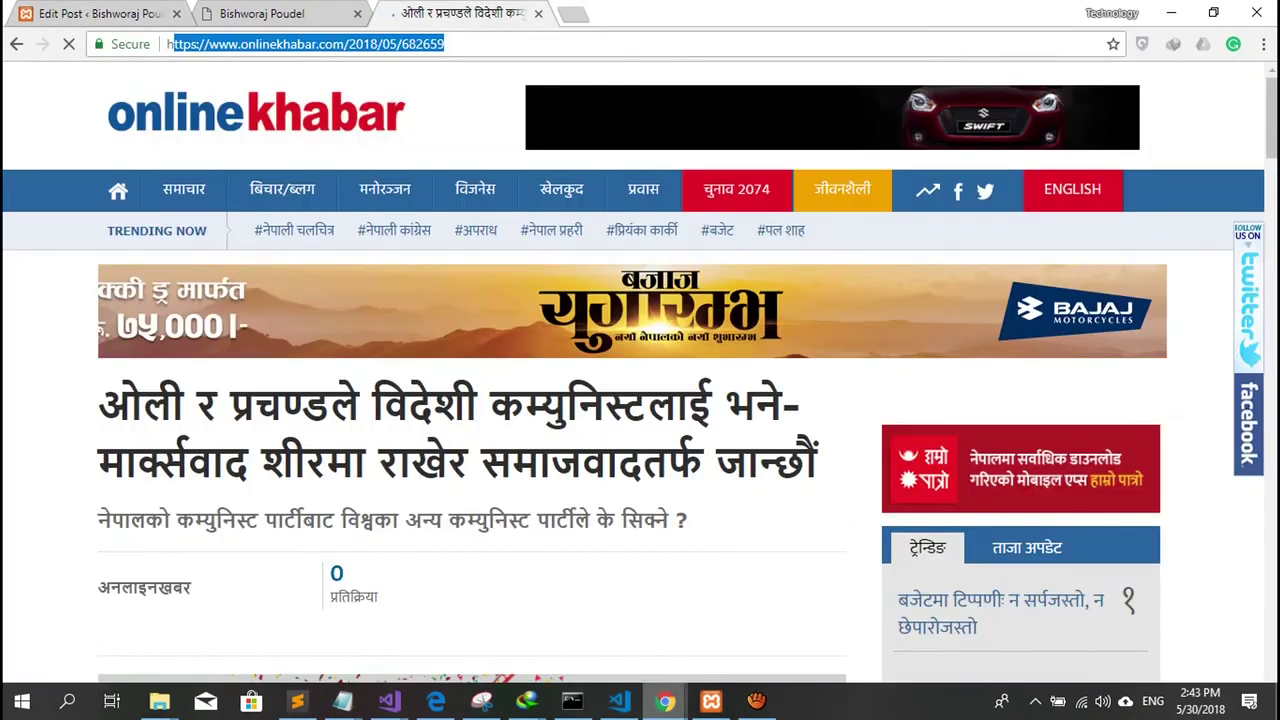
key(Return)
key(ctrl+Tab)
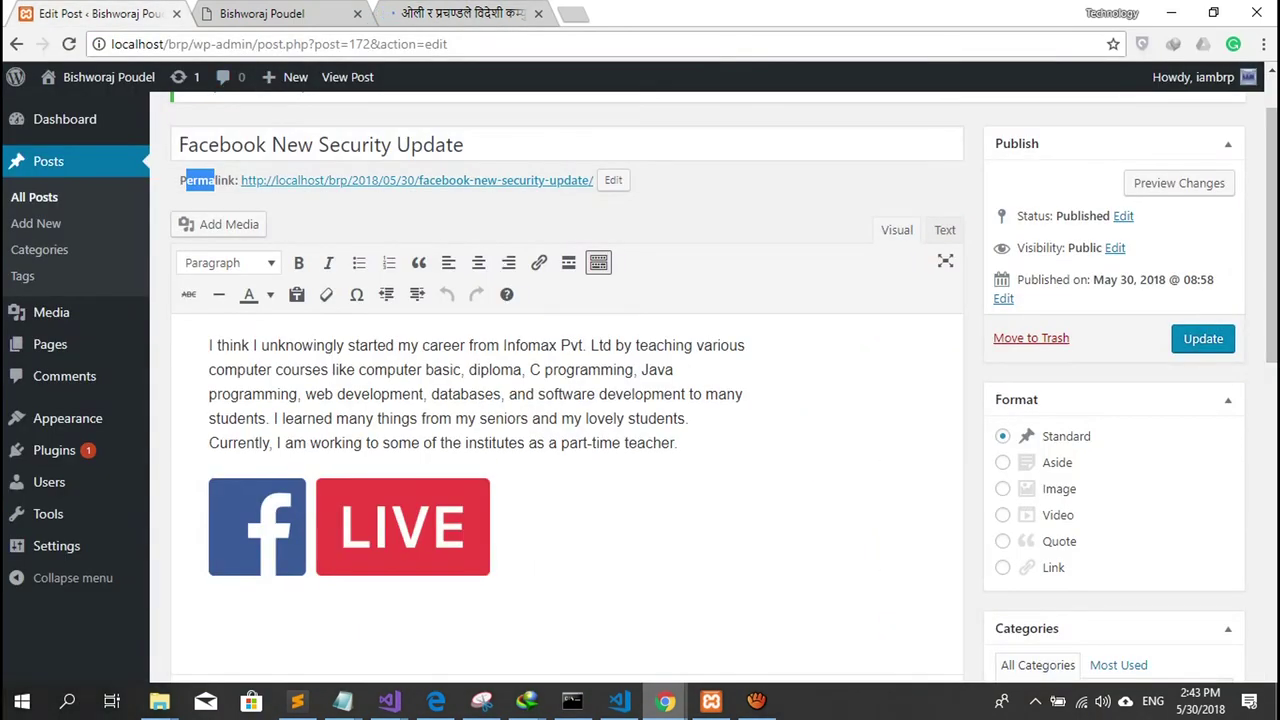
Step: Open the post's permalink slug for editing, and remove and re-enter the hyphen between "facebook" and "new"
click(613, 180)
drag(510, 180, 424, 180)
click(492, 180)
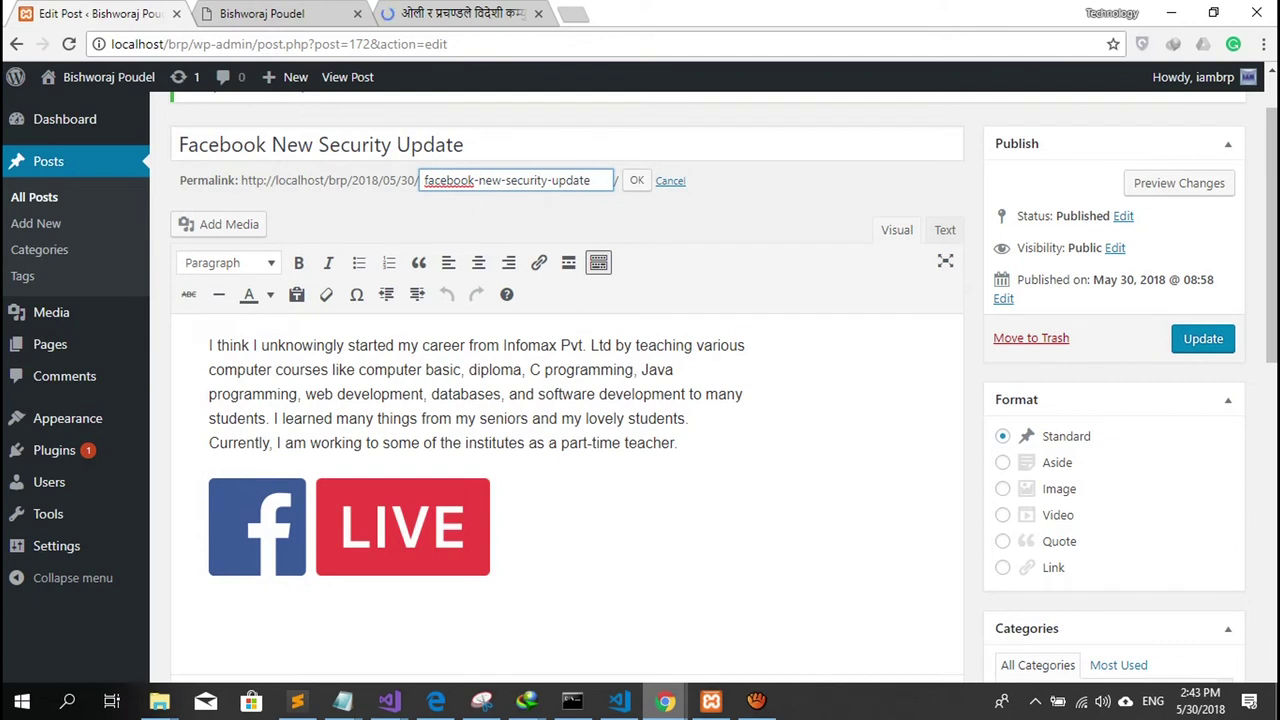
key(BackSpace)
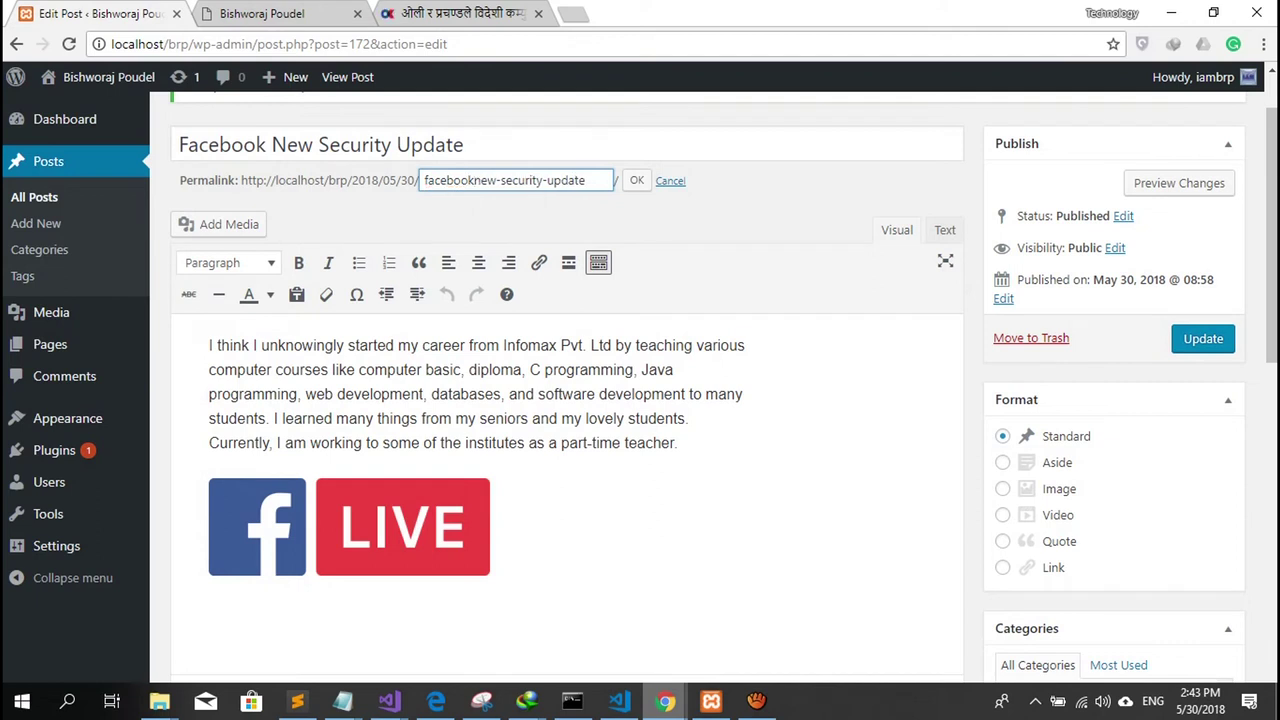
text(-)
key(shift+Left)
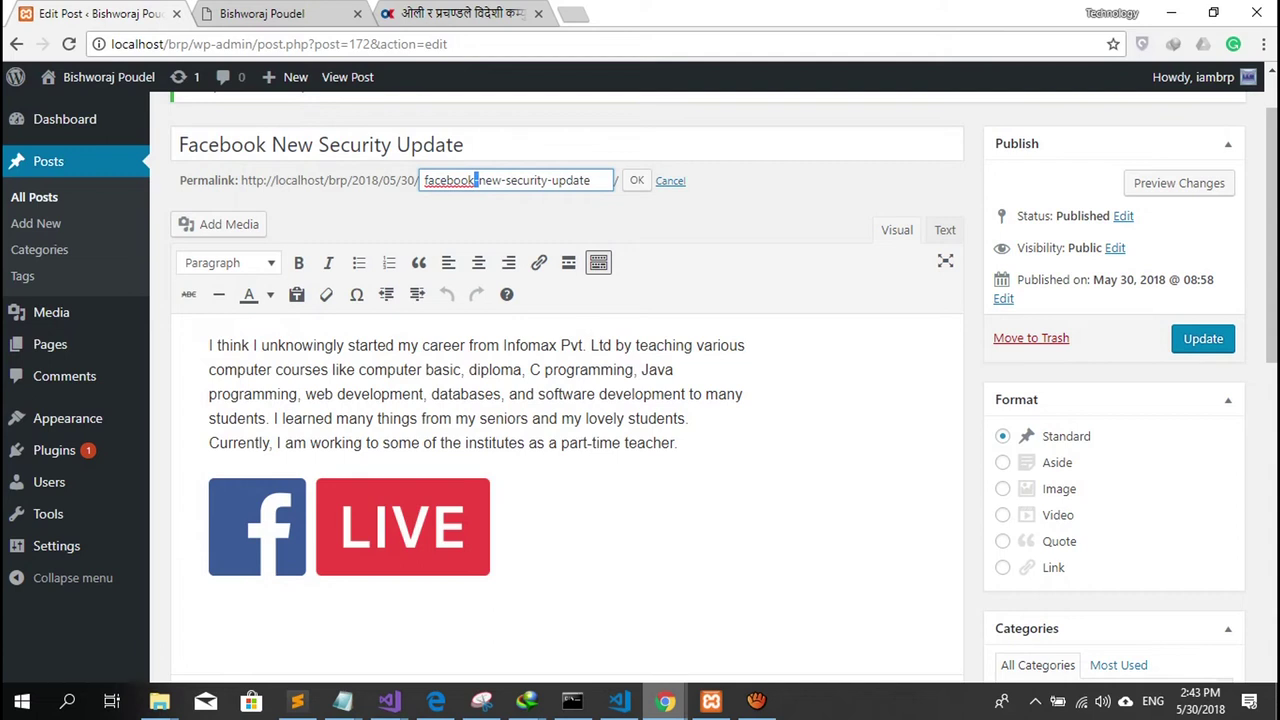
key(shift+Right)
key(shift+Right)
key(shift+Right)
click(479, 180)
key(shift+Left)
Step: Search the plugin directory for "eggnews" and install the ThemeEgg ToolKit plugin
mouse_move(67, 418)
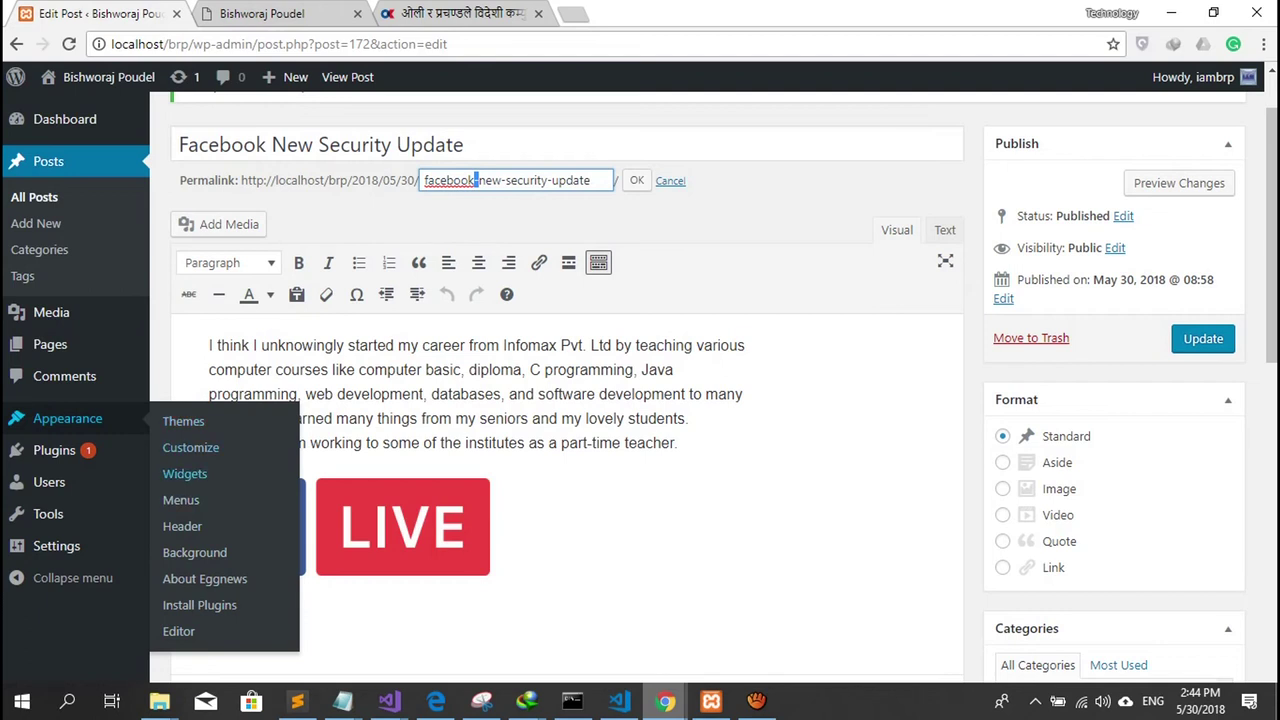
click(54, 450)
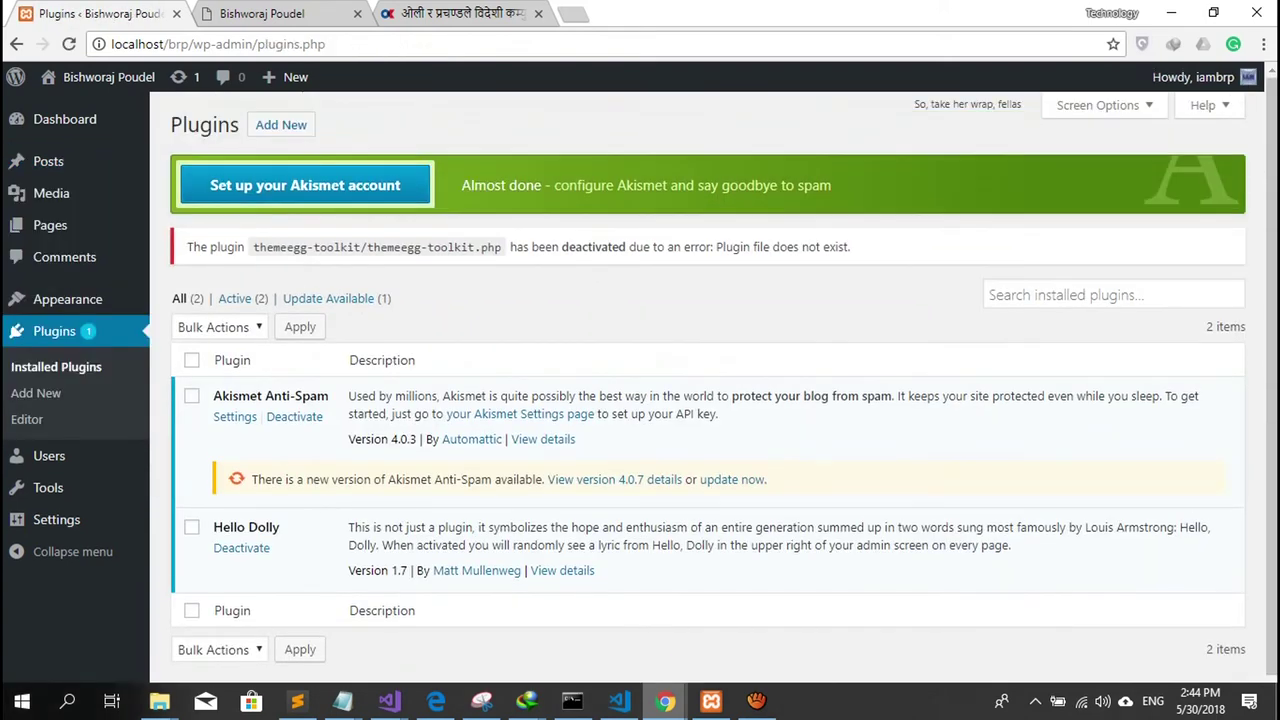
click(281, 124)
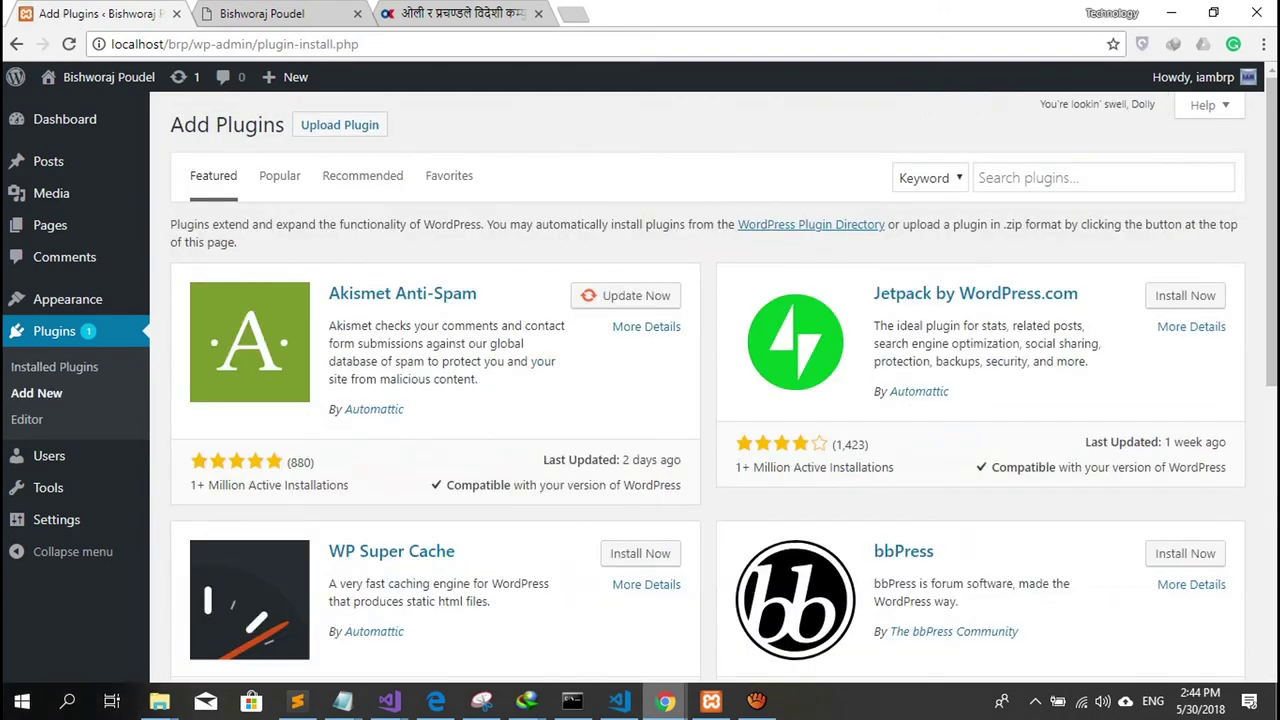
click(1103, 177)
key(Down)
key(Return)
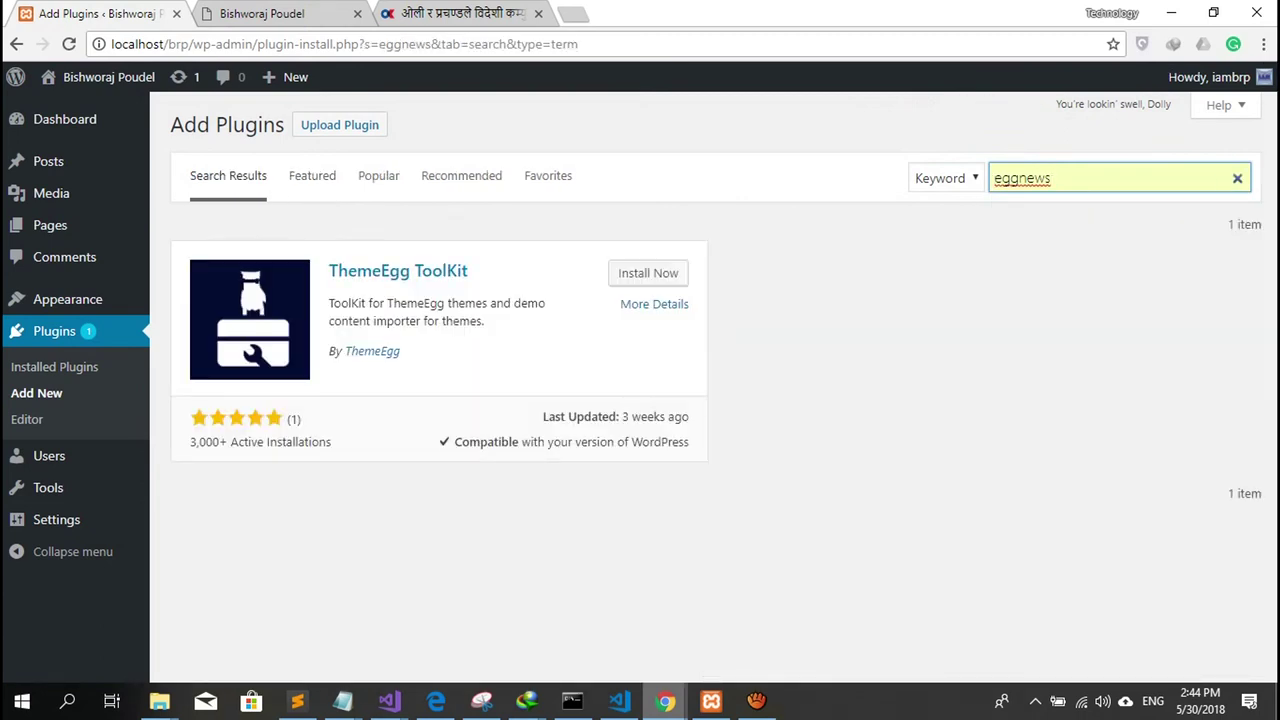
click(648, 273)
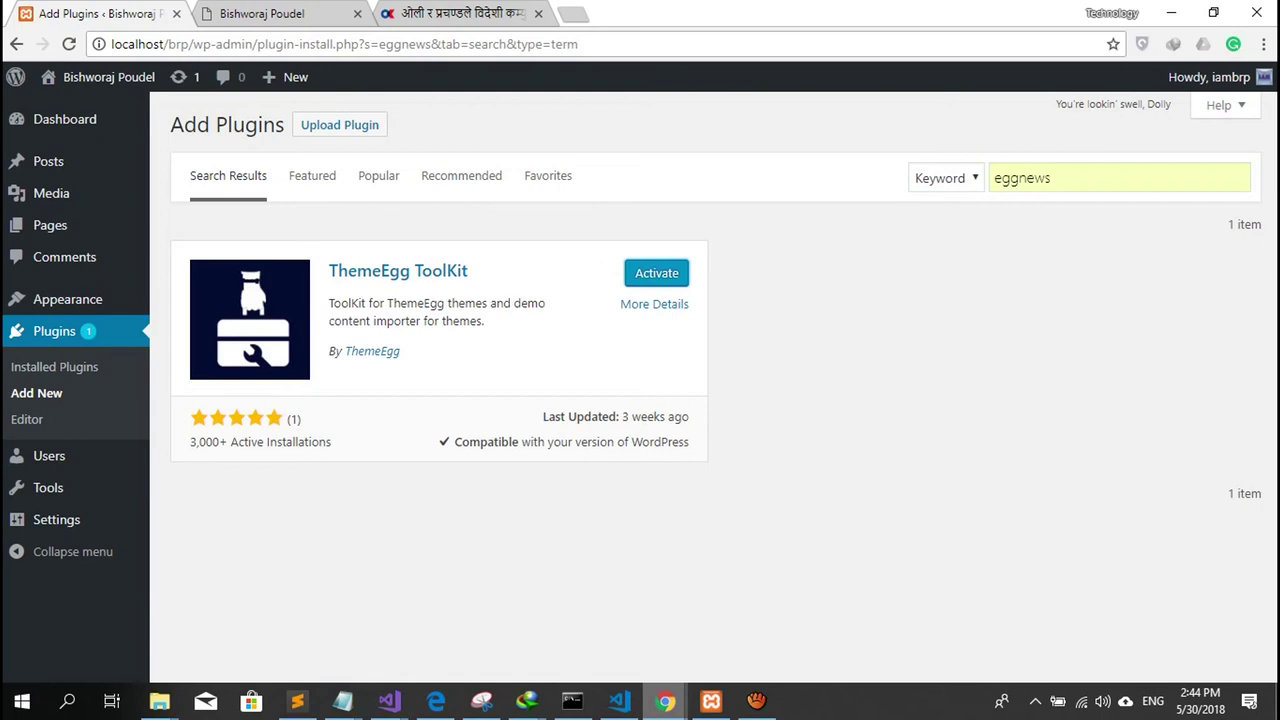
Step: Open the WordPress Codex at codex.wordpress.org in a new browser tab
click(572, 13)
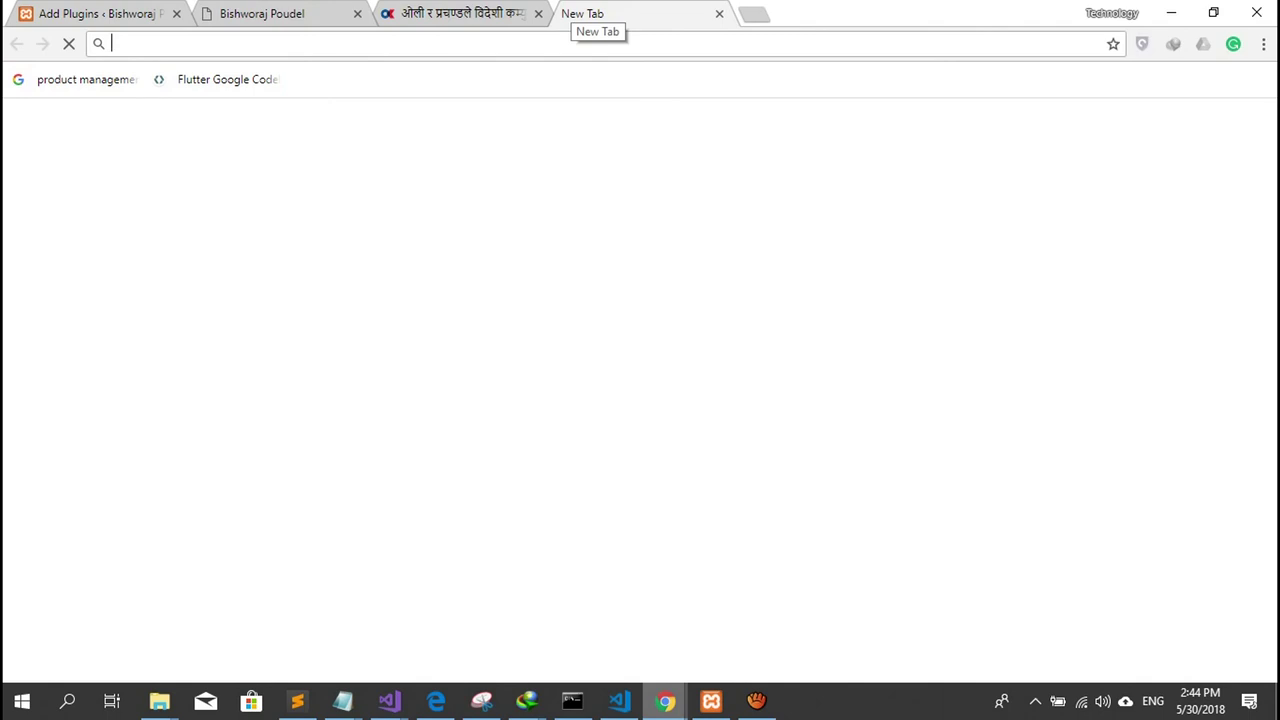
text(code)
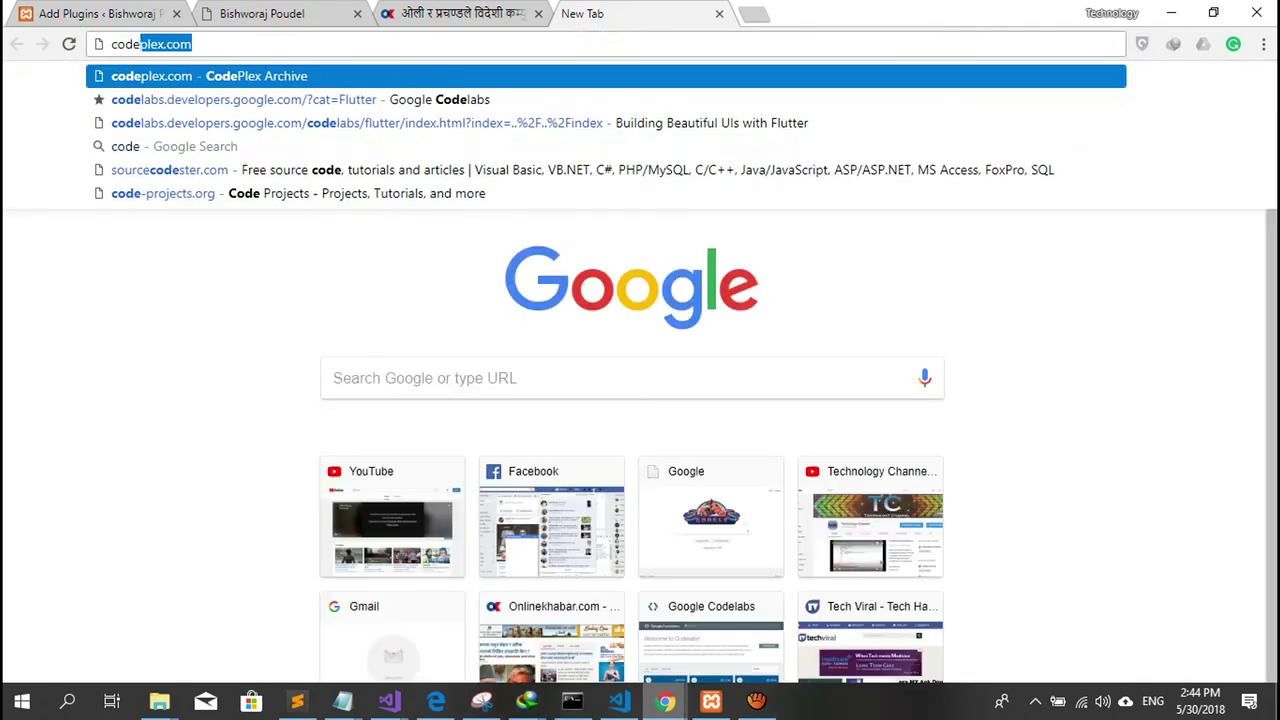
text(x.)
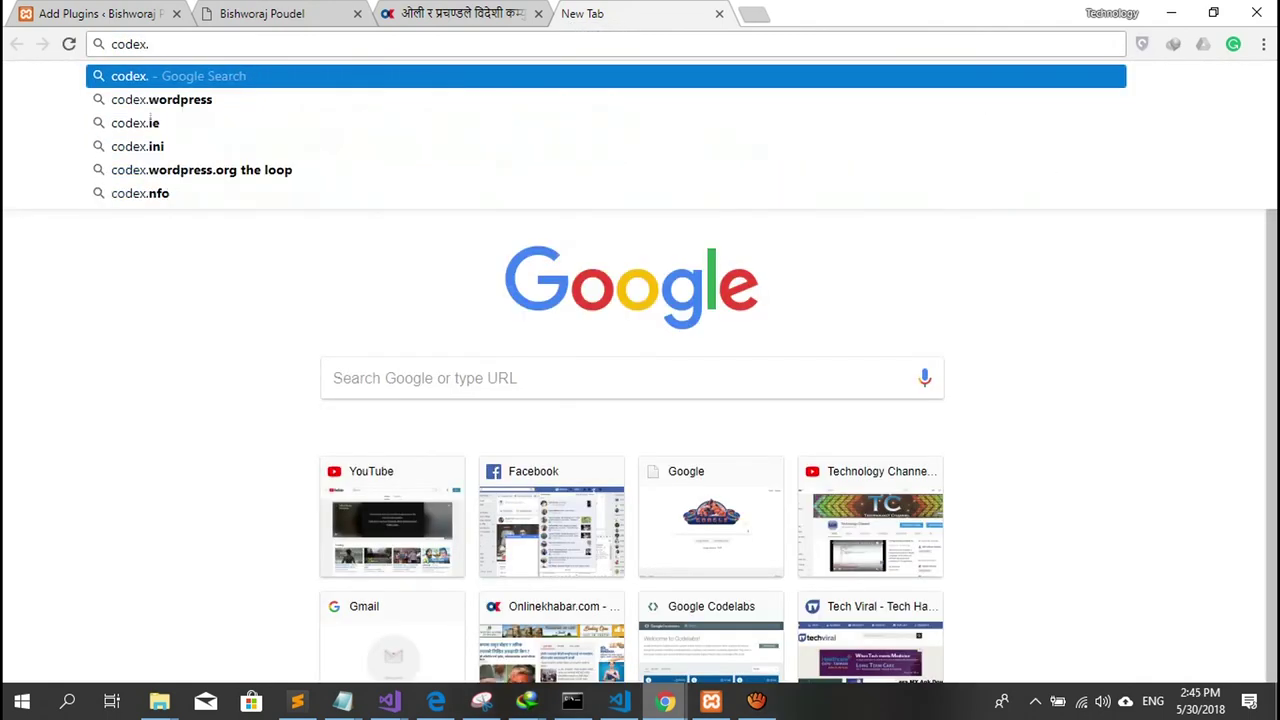
key(Down)
text(.o)
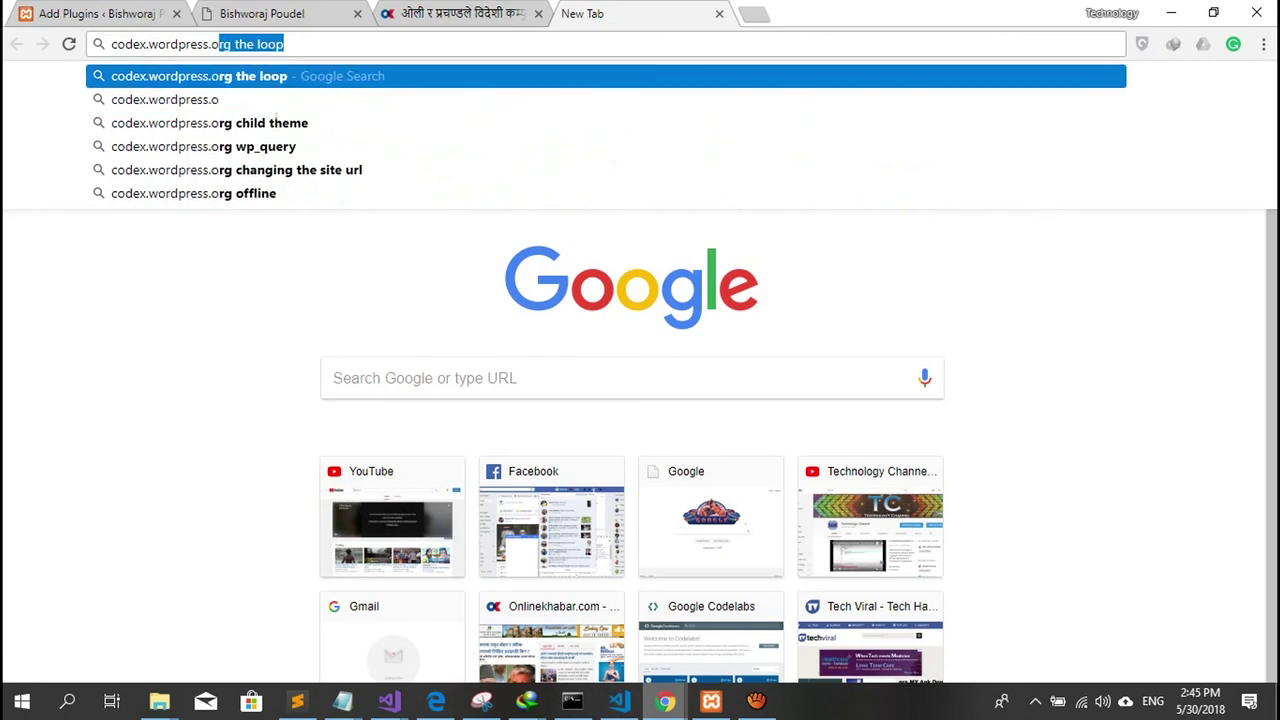
key(BackSpace)
text(rg)
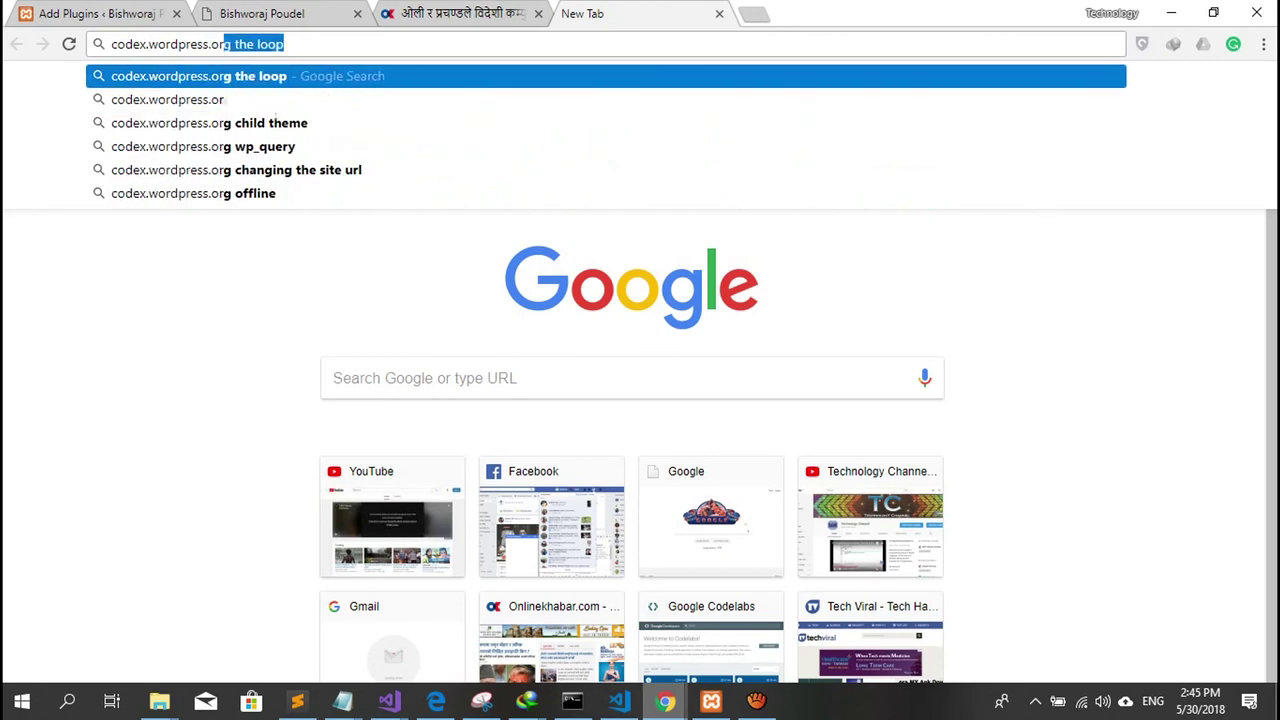
key(Return)
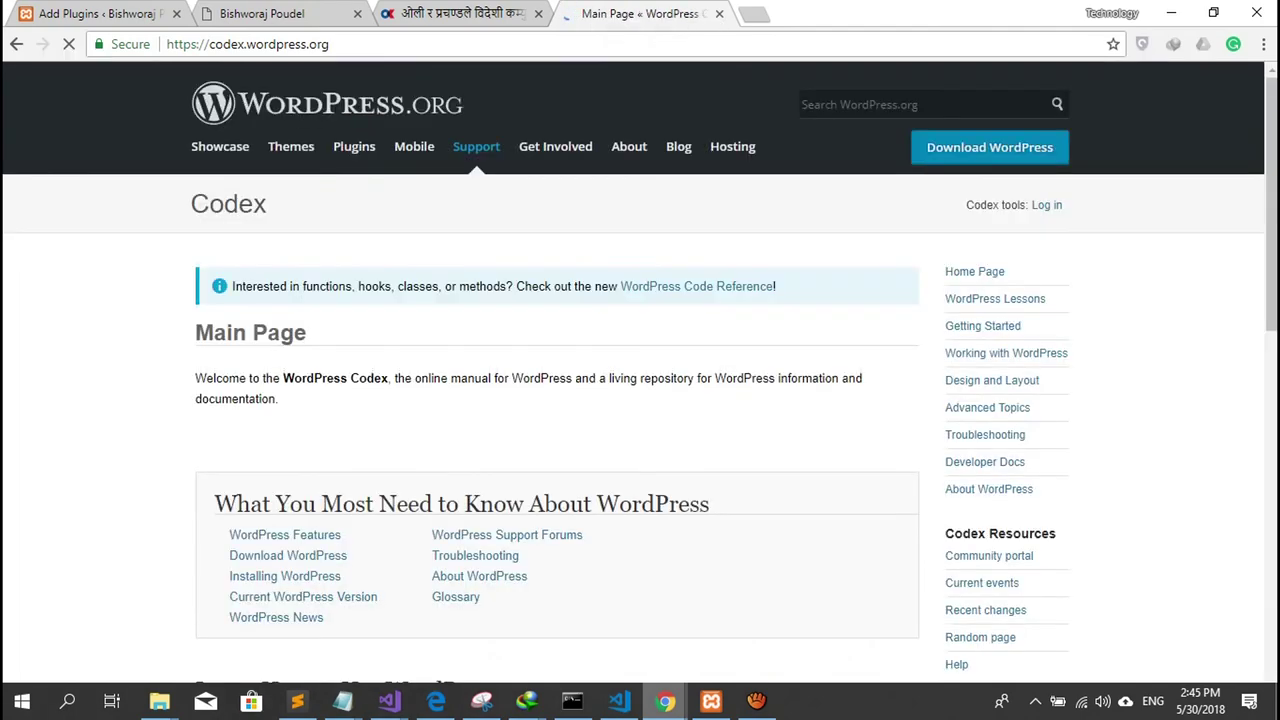
Step: Look over the topic sections on the Codex main page and return to the plugin installation page
scroll(640, 380, down, 5)
drag(208, 222, 298, 200)
click(298, 200)
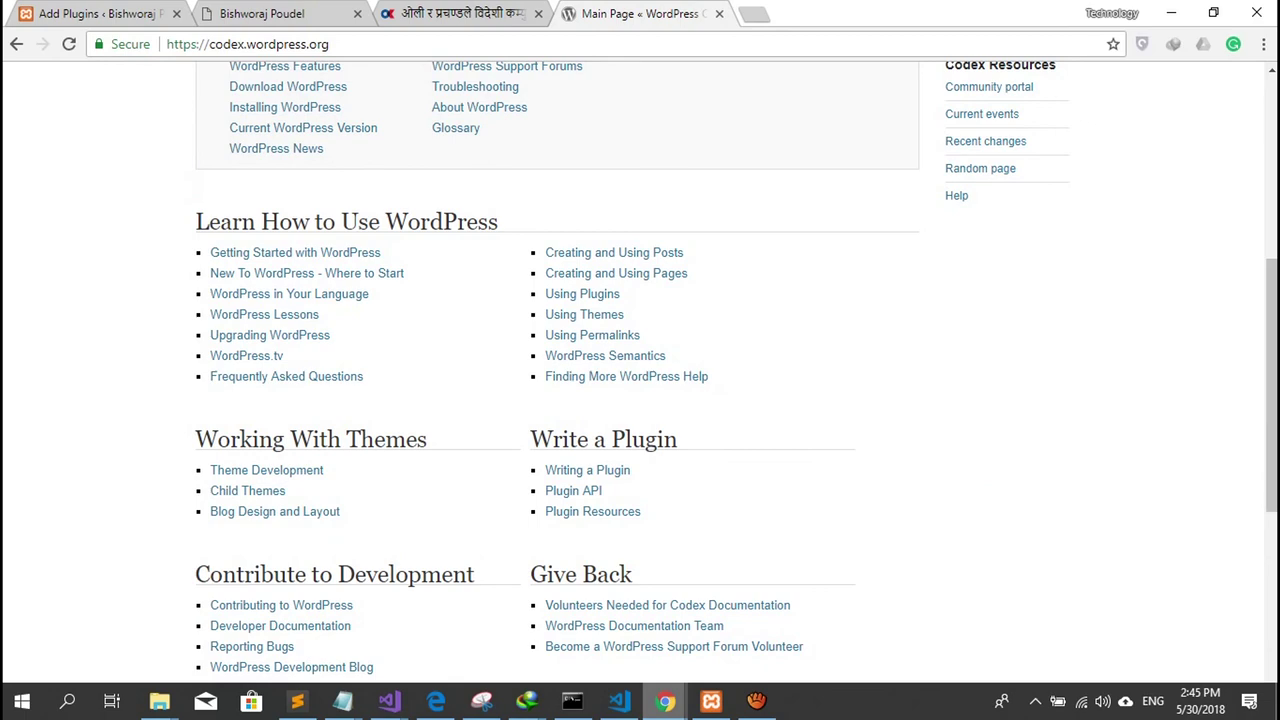
scroll(640, 380, down, 5)
click(60, 14)
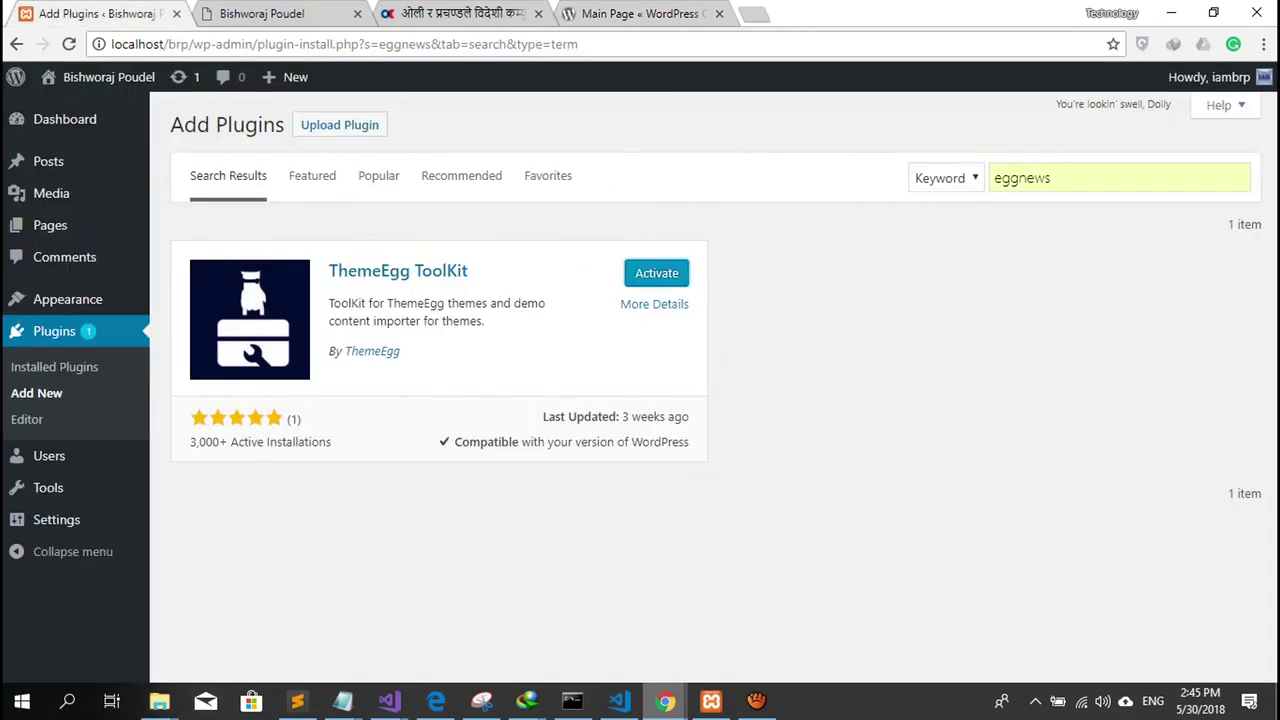
Step: Activate the ThemeEgg ToolKit plugin and import the Eggnews demo content into the site
click(656, 273)
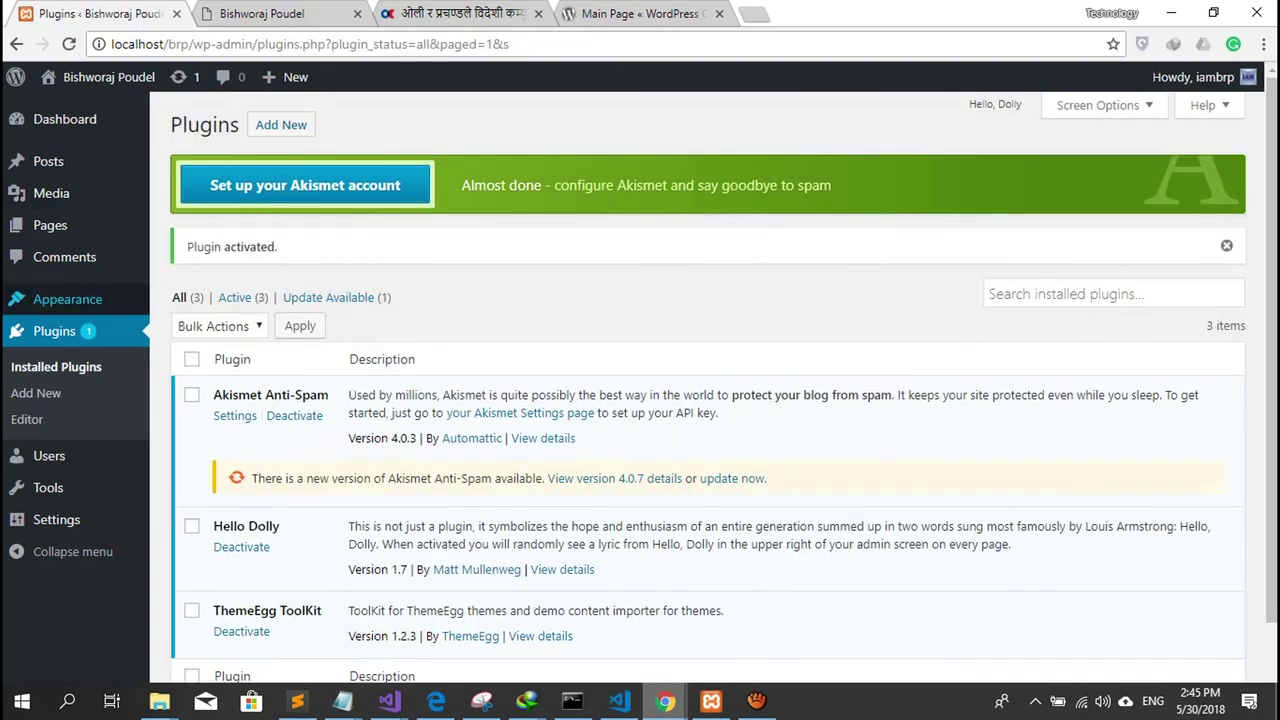
mouse_move(67, 299)
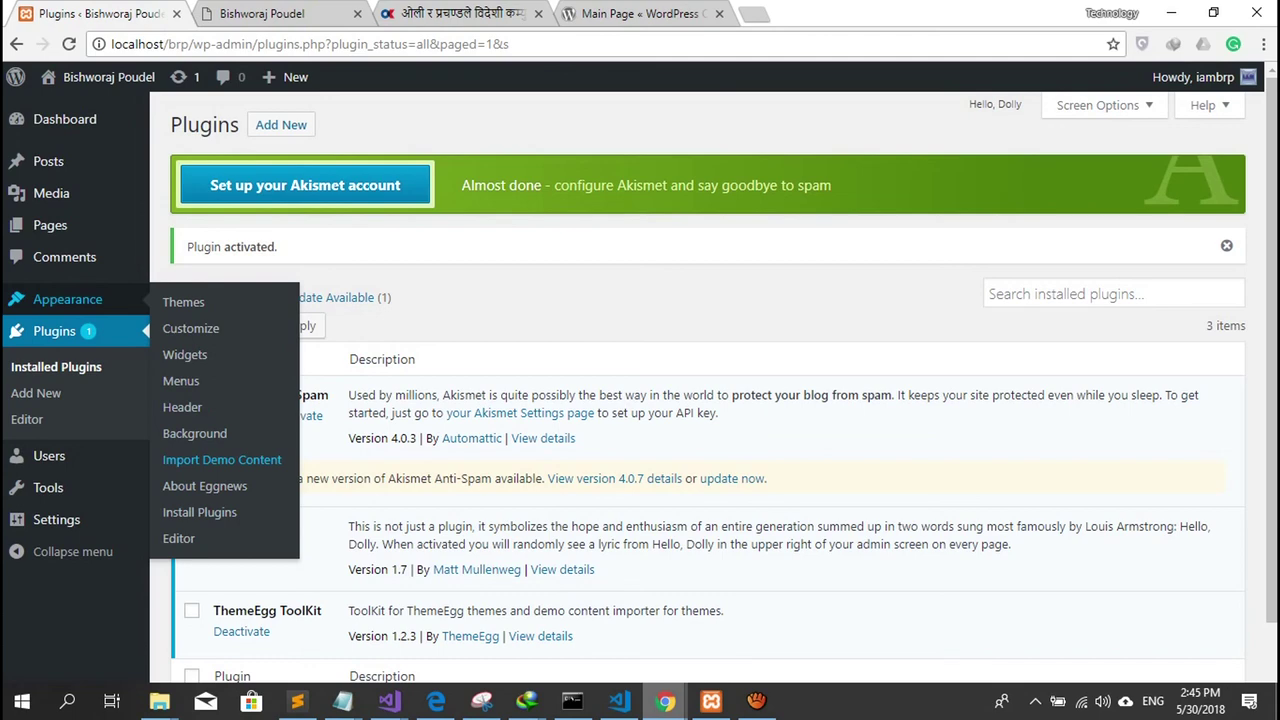
click(222, 459)
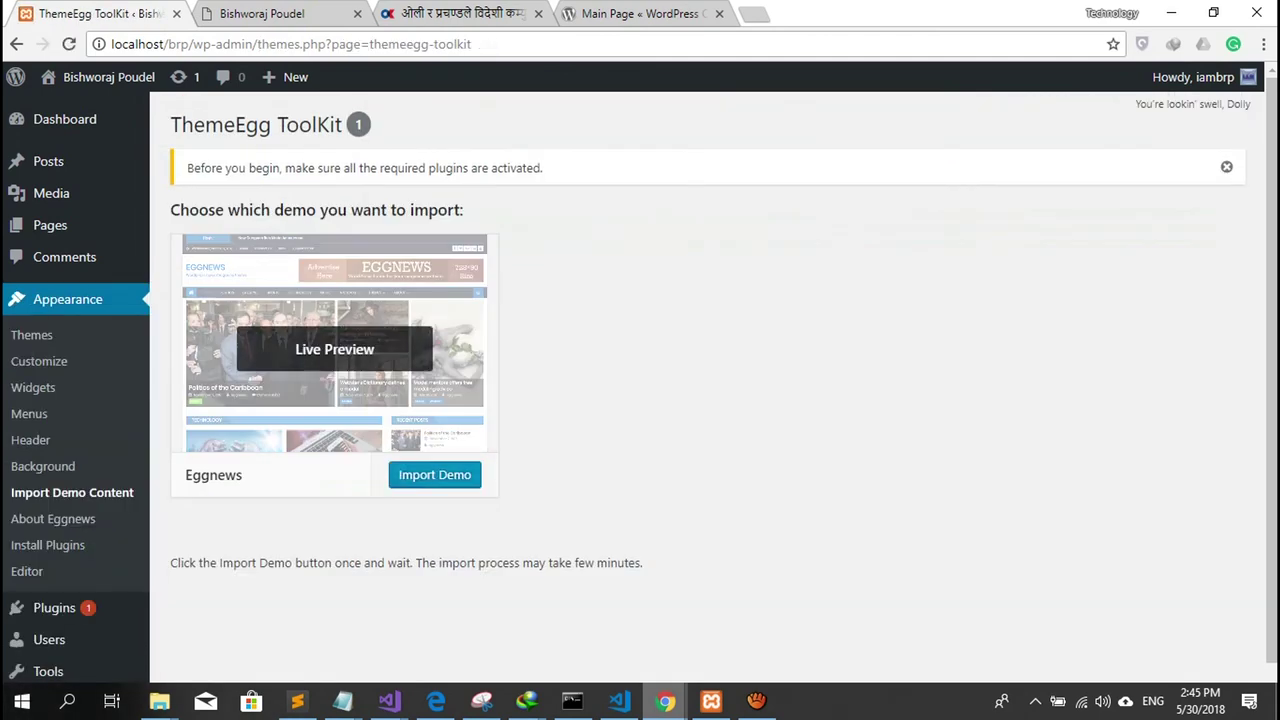
click(434, 475)
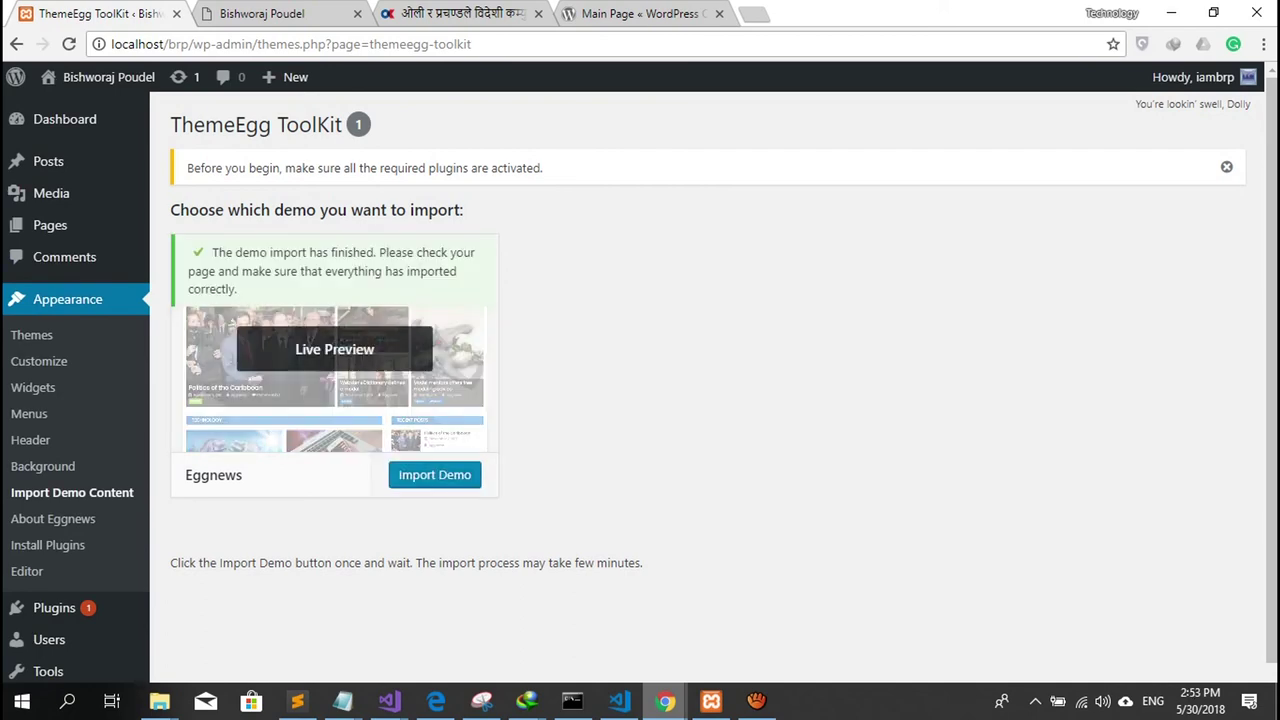
Step: Reload the site's front page in the incognito window and look over the imported demo layout down to the footer
click(262, 13)
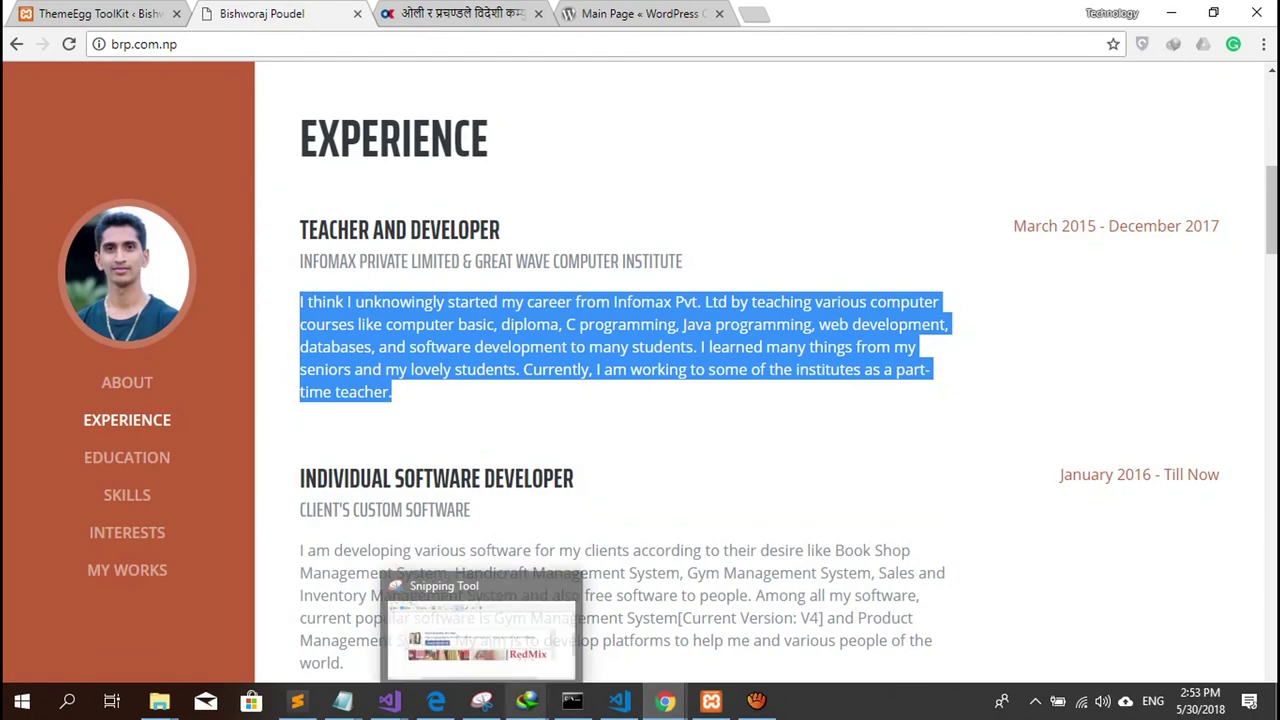
mouse_move(665, 700)
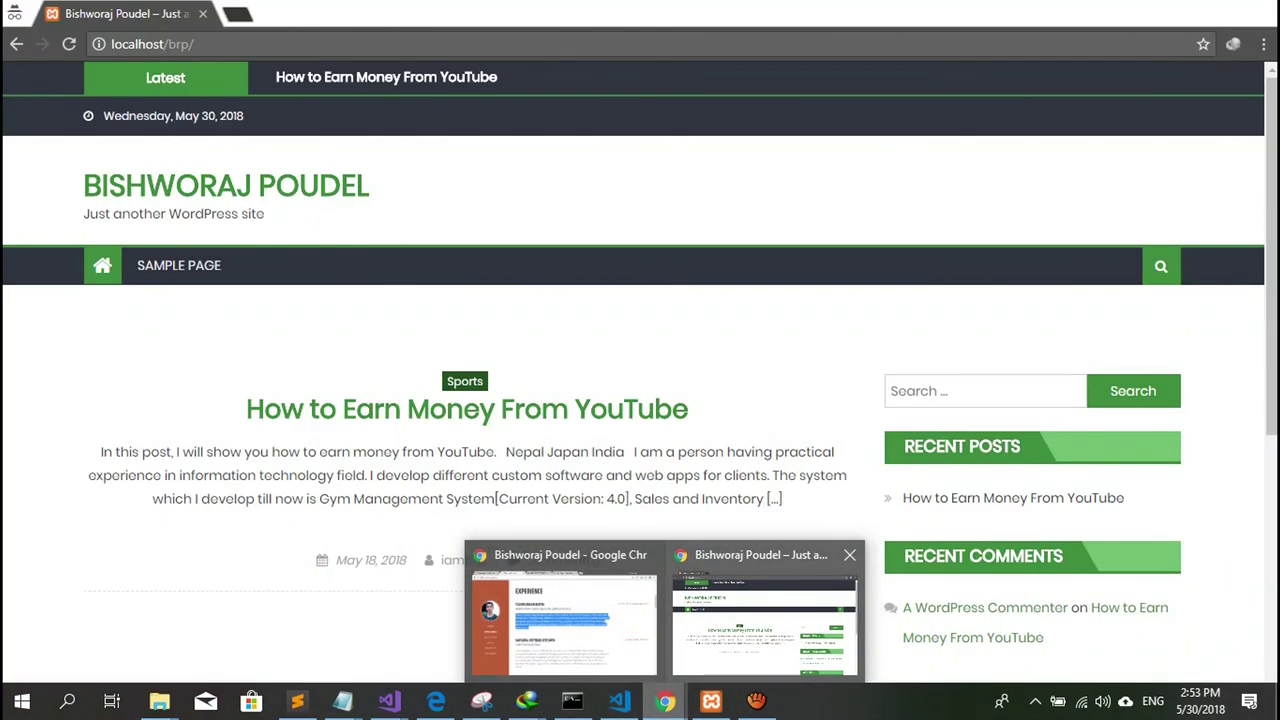
click(765, 620)
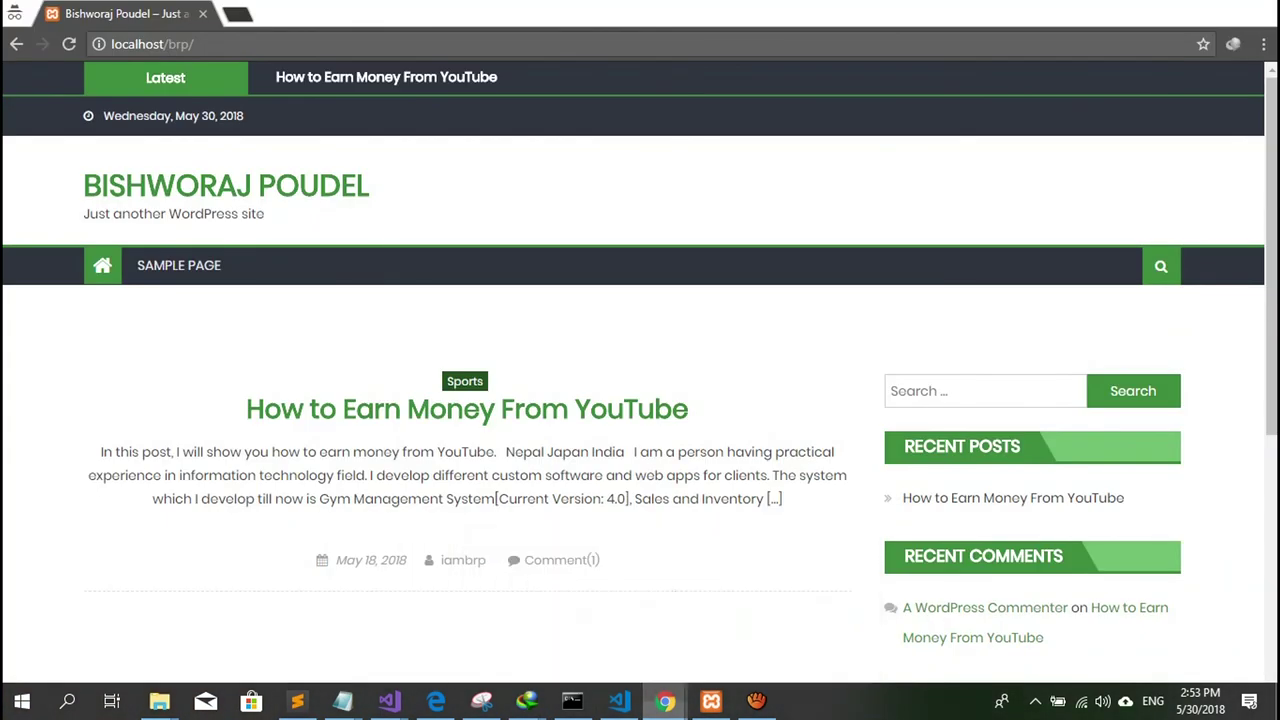
key(F5)
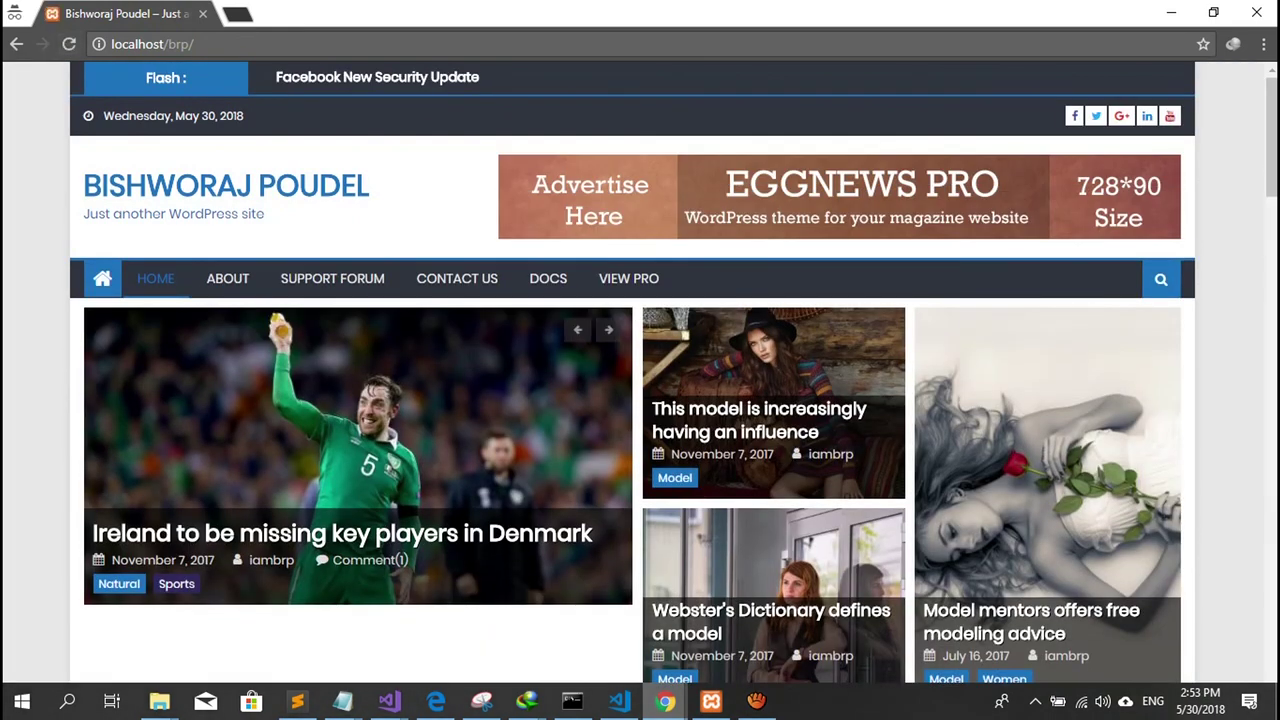
scroll(640, 380, down, 20)
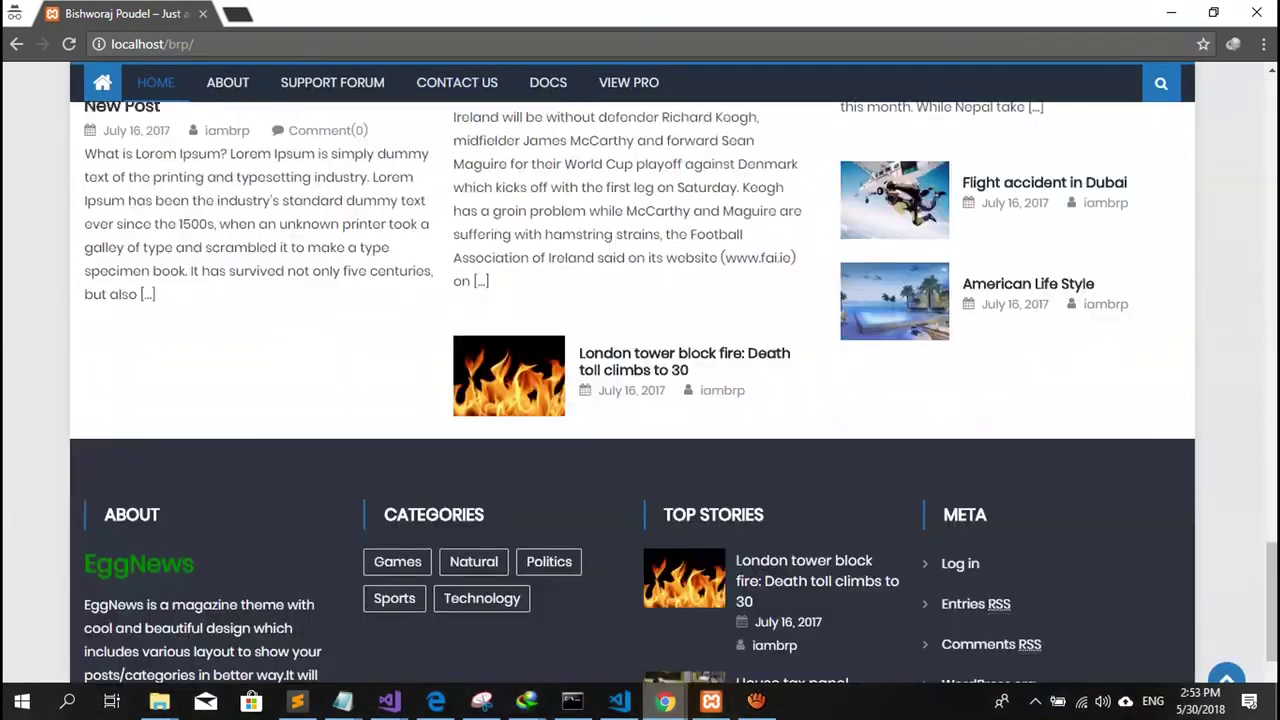
scroll(640, 380, down, 3)
scroll(640, 380, up, 20)
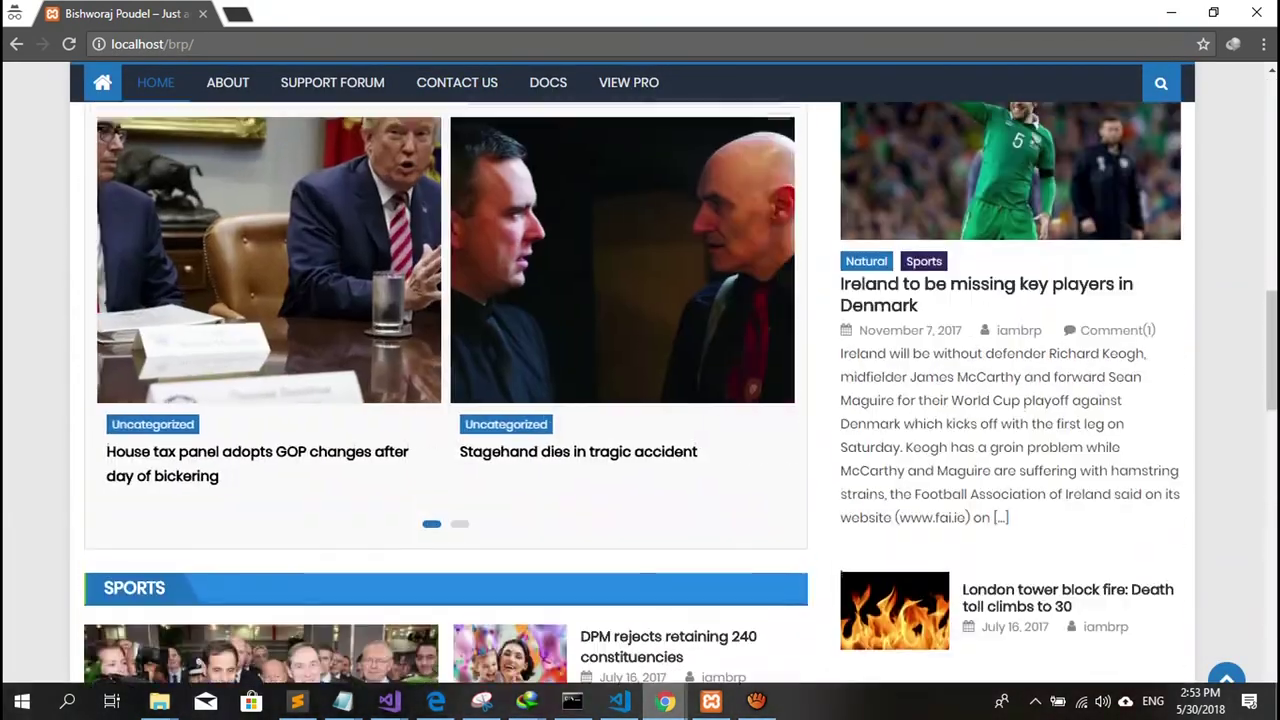
scroll(640, 380, down, 2)
scroll(640, 380, up, 2)
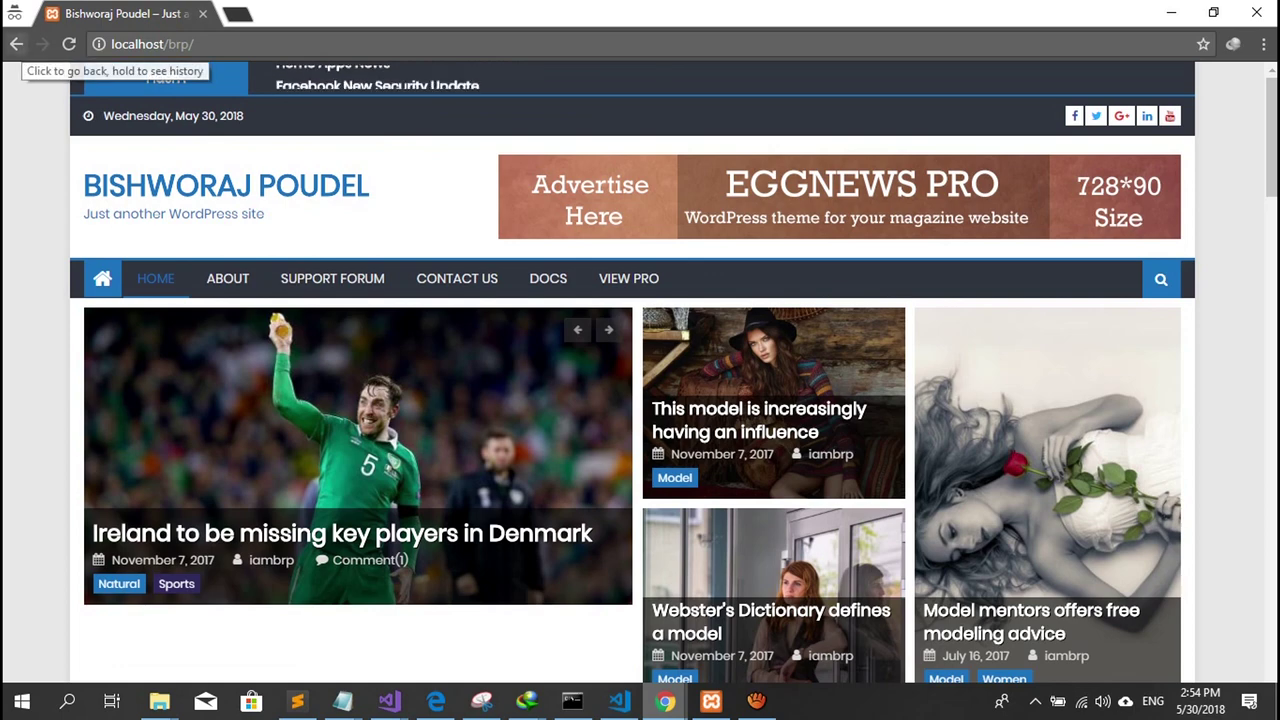
Step: Return to the demo import page in the logged-in browser window and open the site's front page from there
drag(300, 13, 330, 370)
scroll(640, 210, up, 4)
click(90, 13)
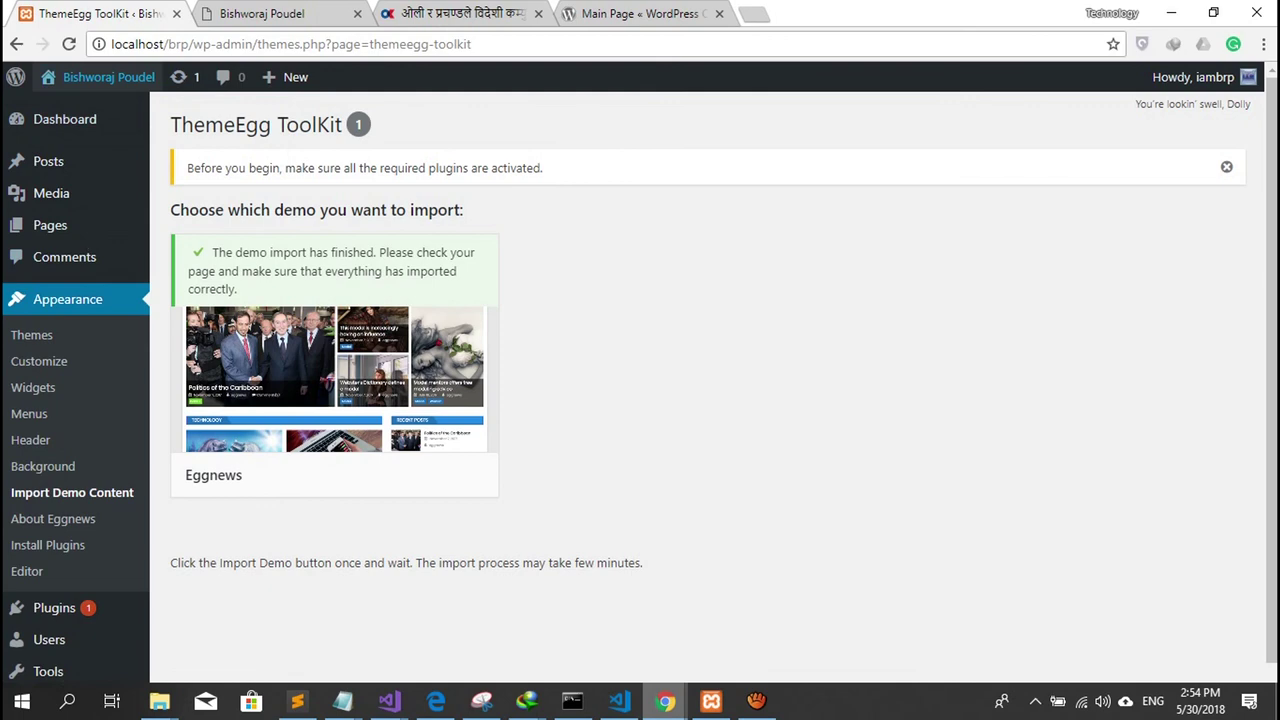
click(108, 77)
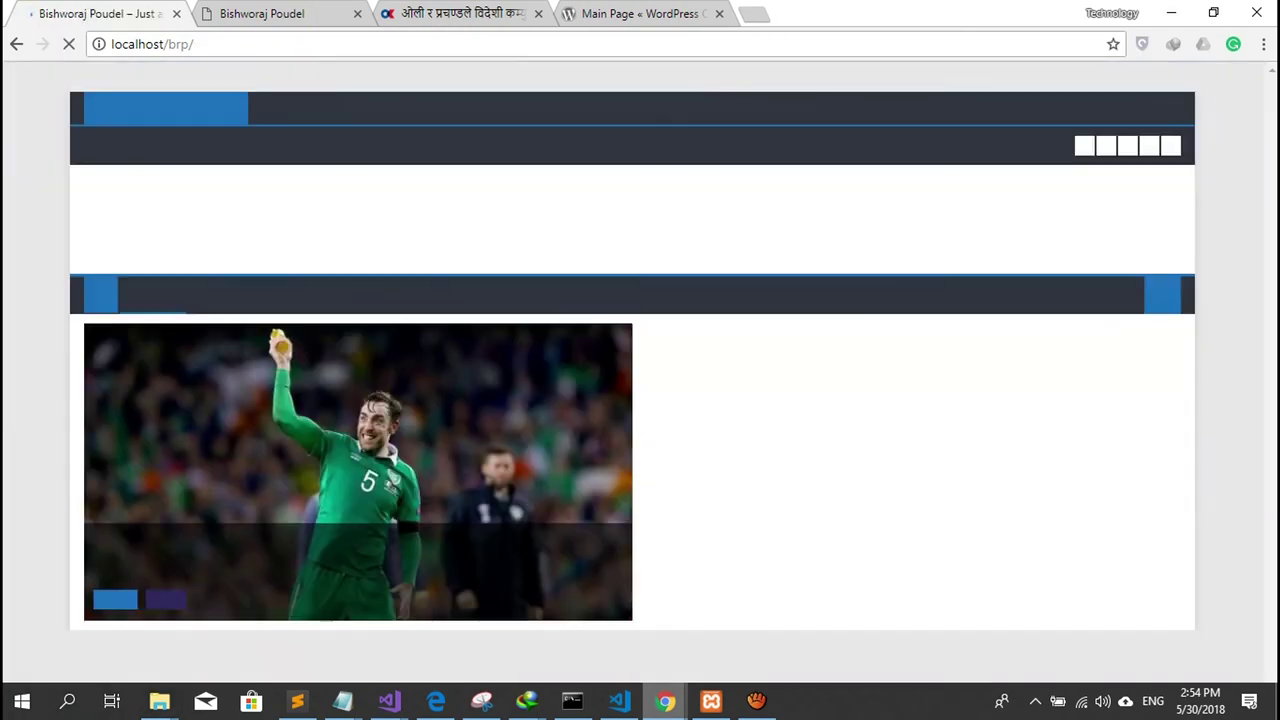